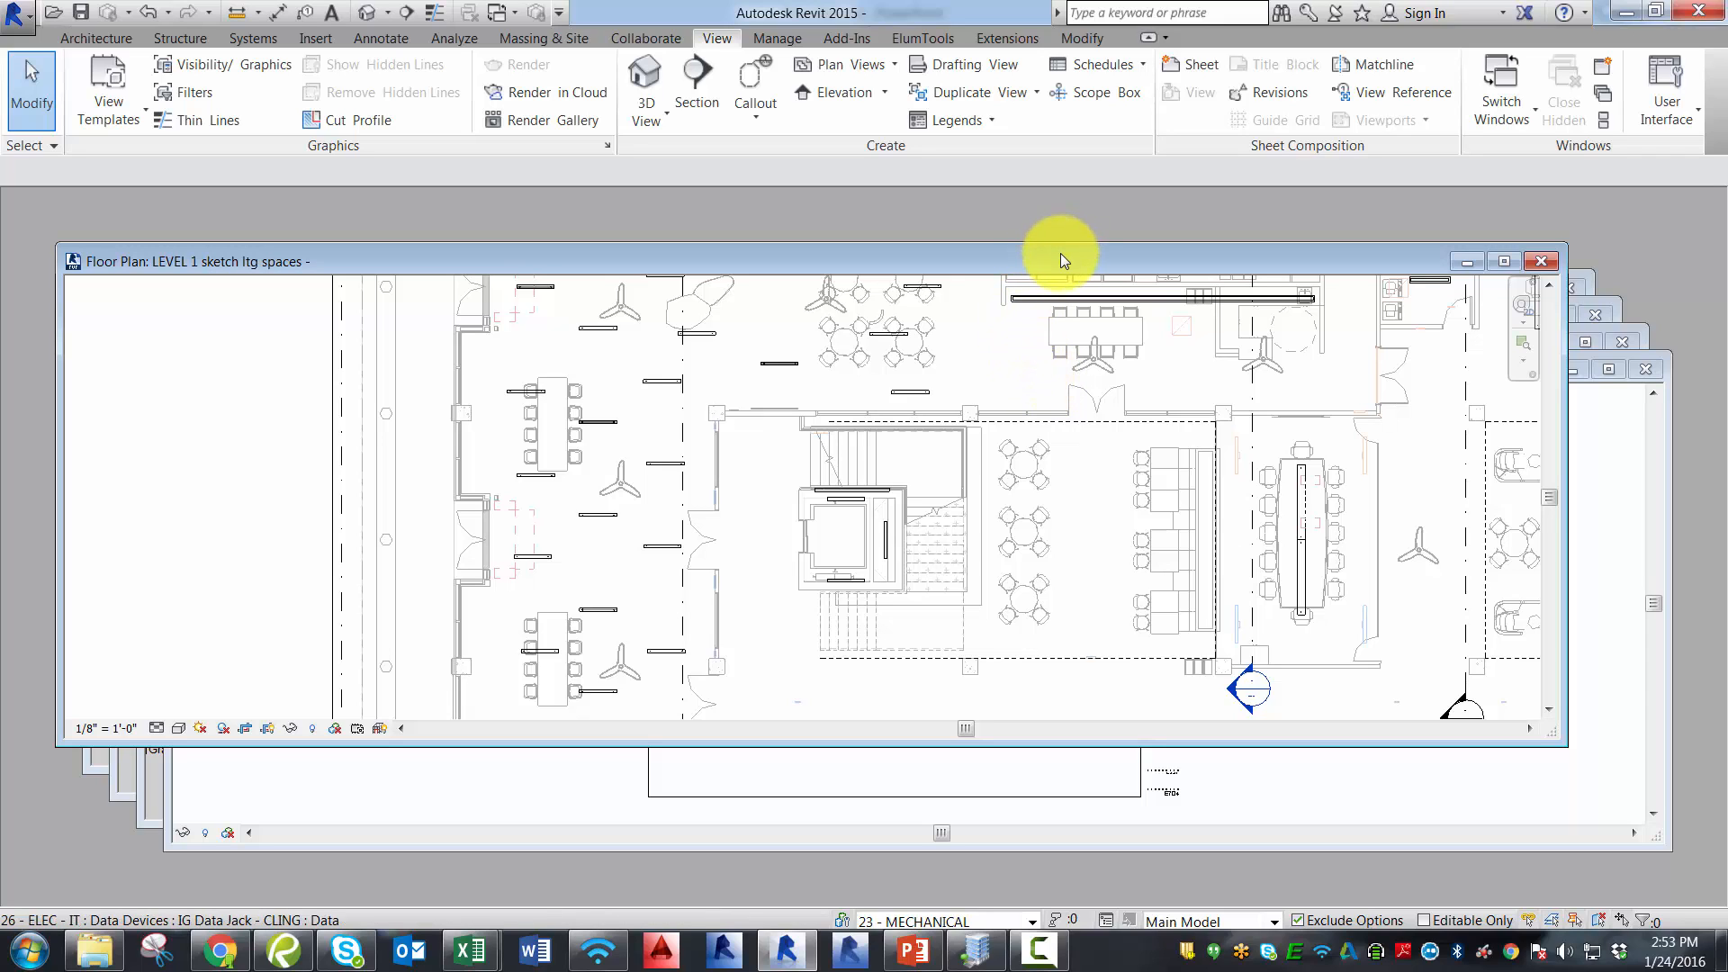
Move the LEVEL 1 sketch ltg spaces floor plan window aside to uncover the schedule windows behind it.
{"action": "left_click_drag", "start_coordinate": [1049, 257], "coordinate": [1159, 401]}
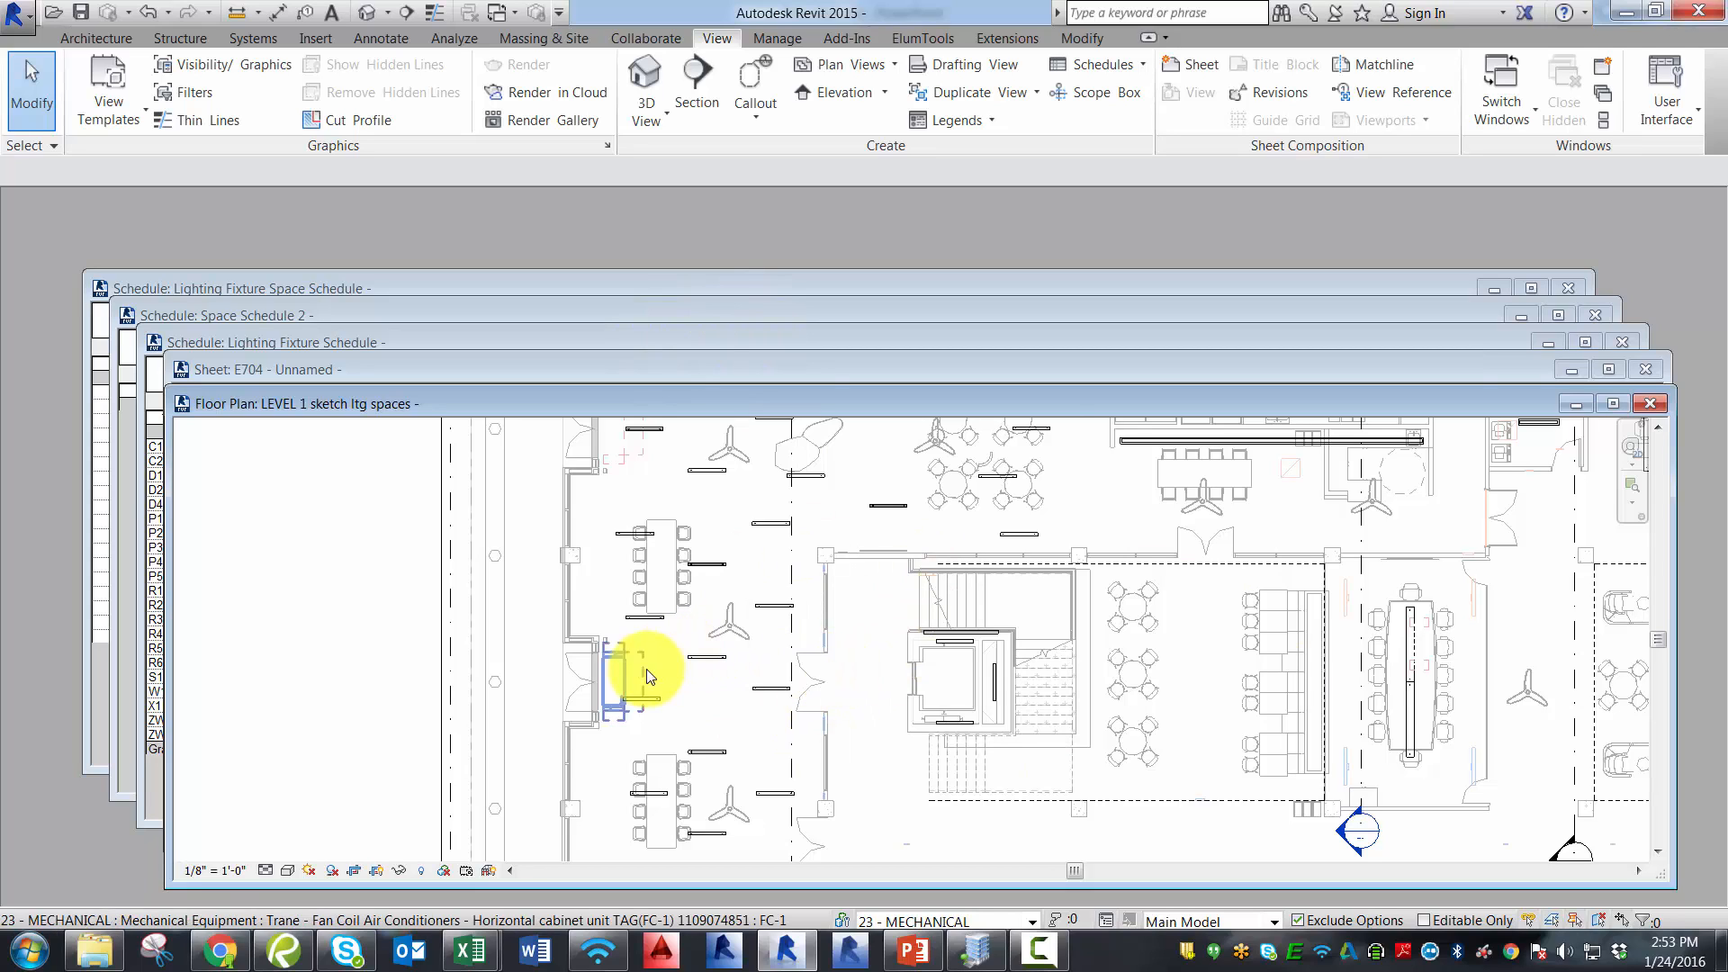
{"action": "left_click", "coordinate": [1057, 66]}
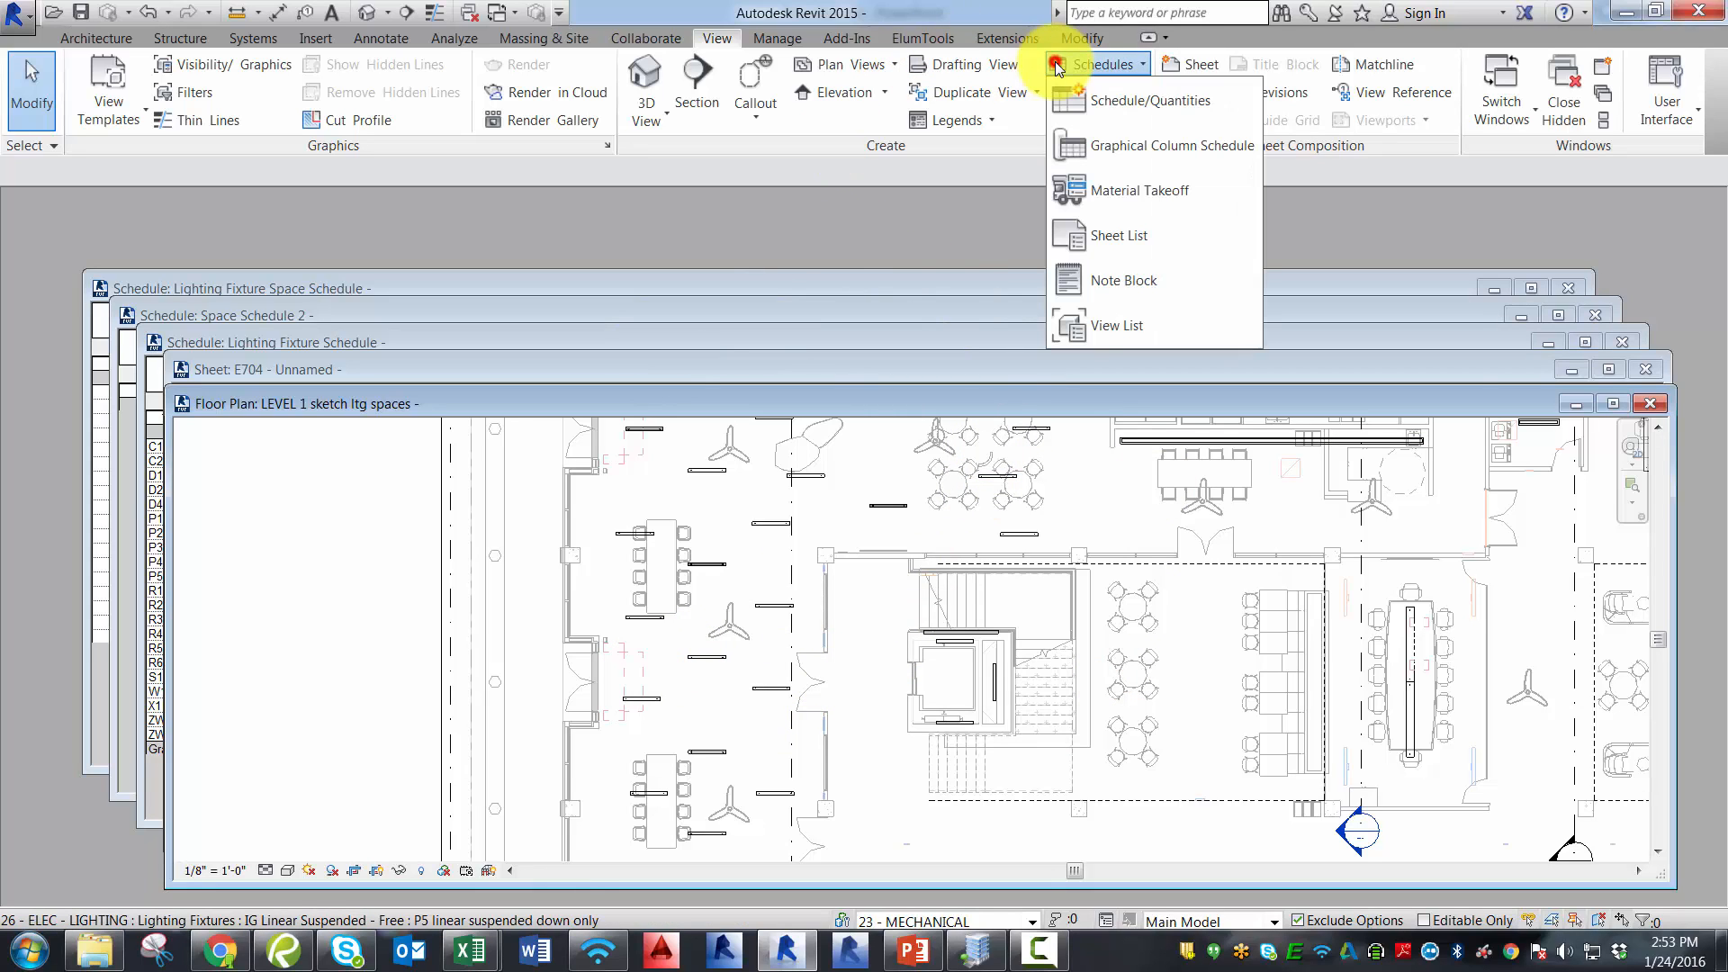
{"action": "left_click", "coordinate": [1088, 95]}
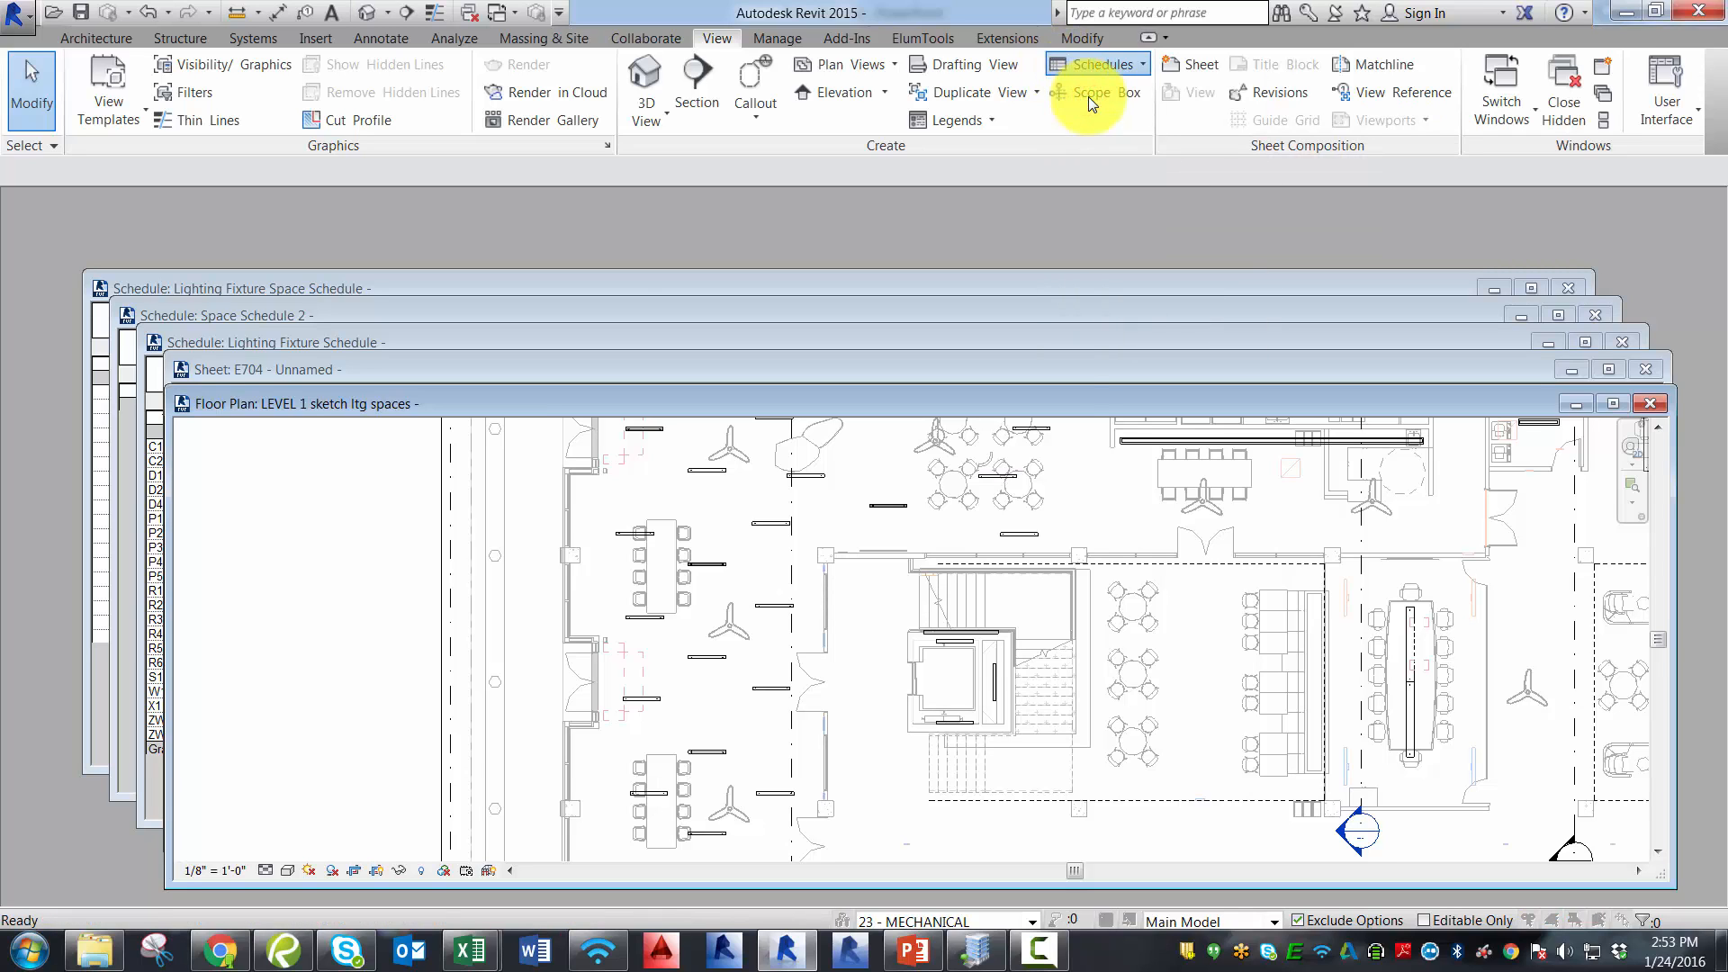
{"action": "left_click", "coordinate": [771, 465]}
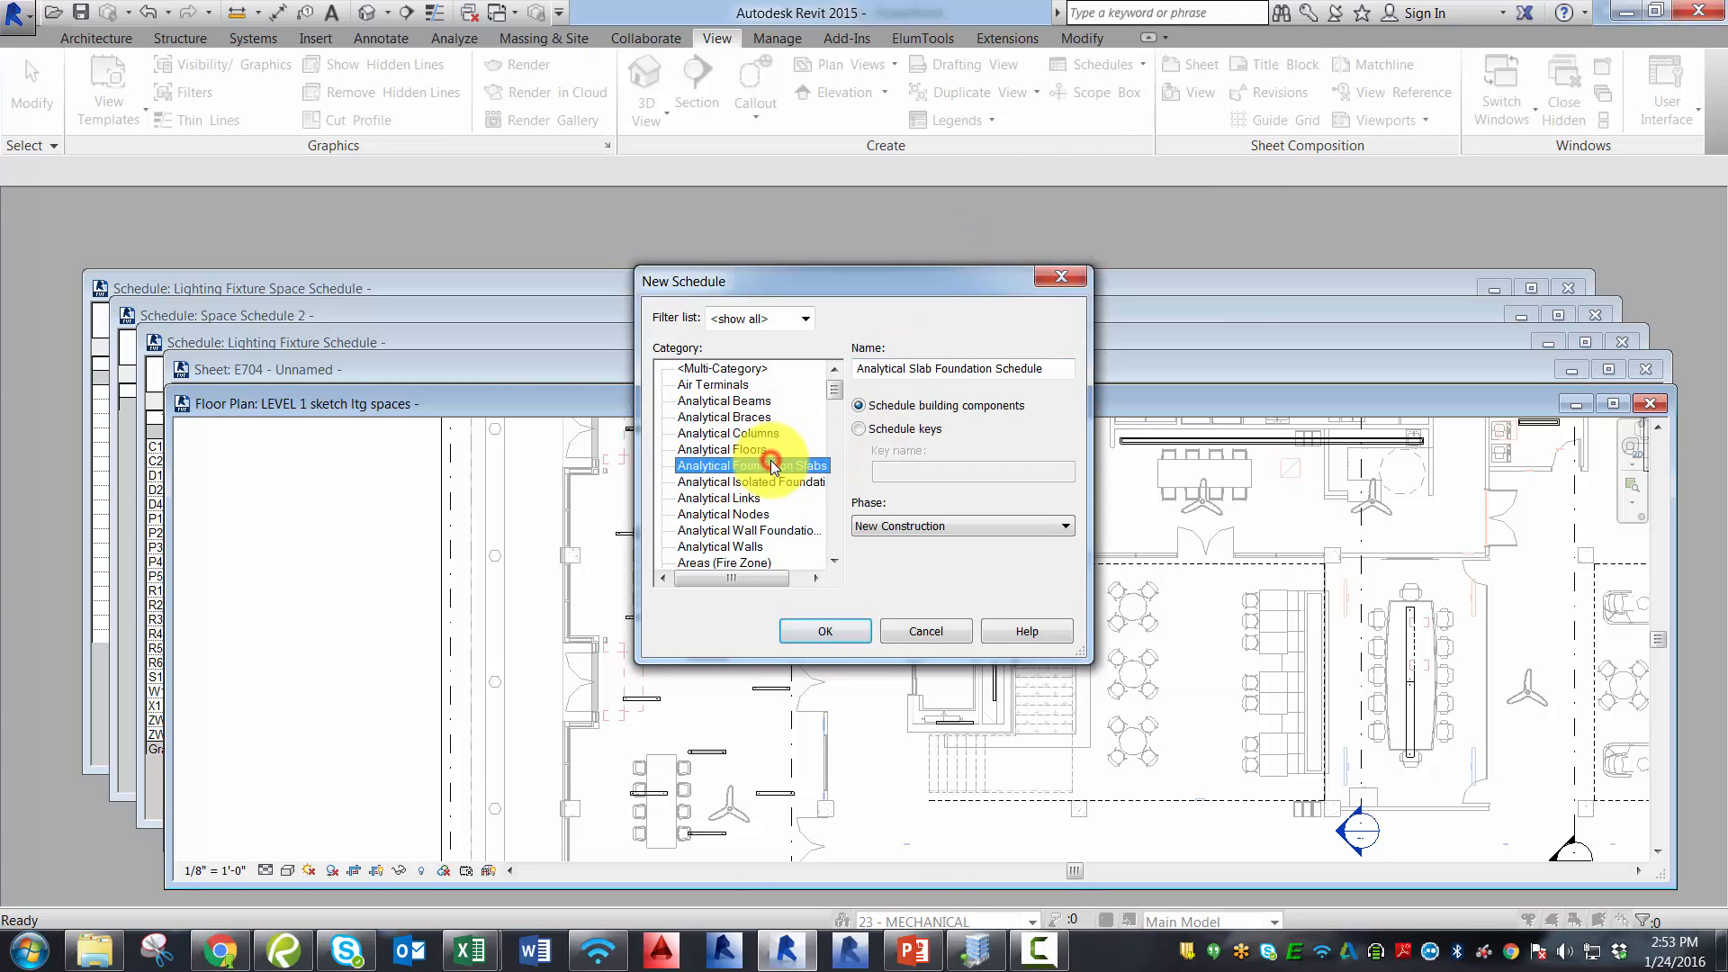
{"action": "key", "text": "l"}
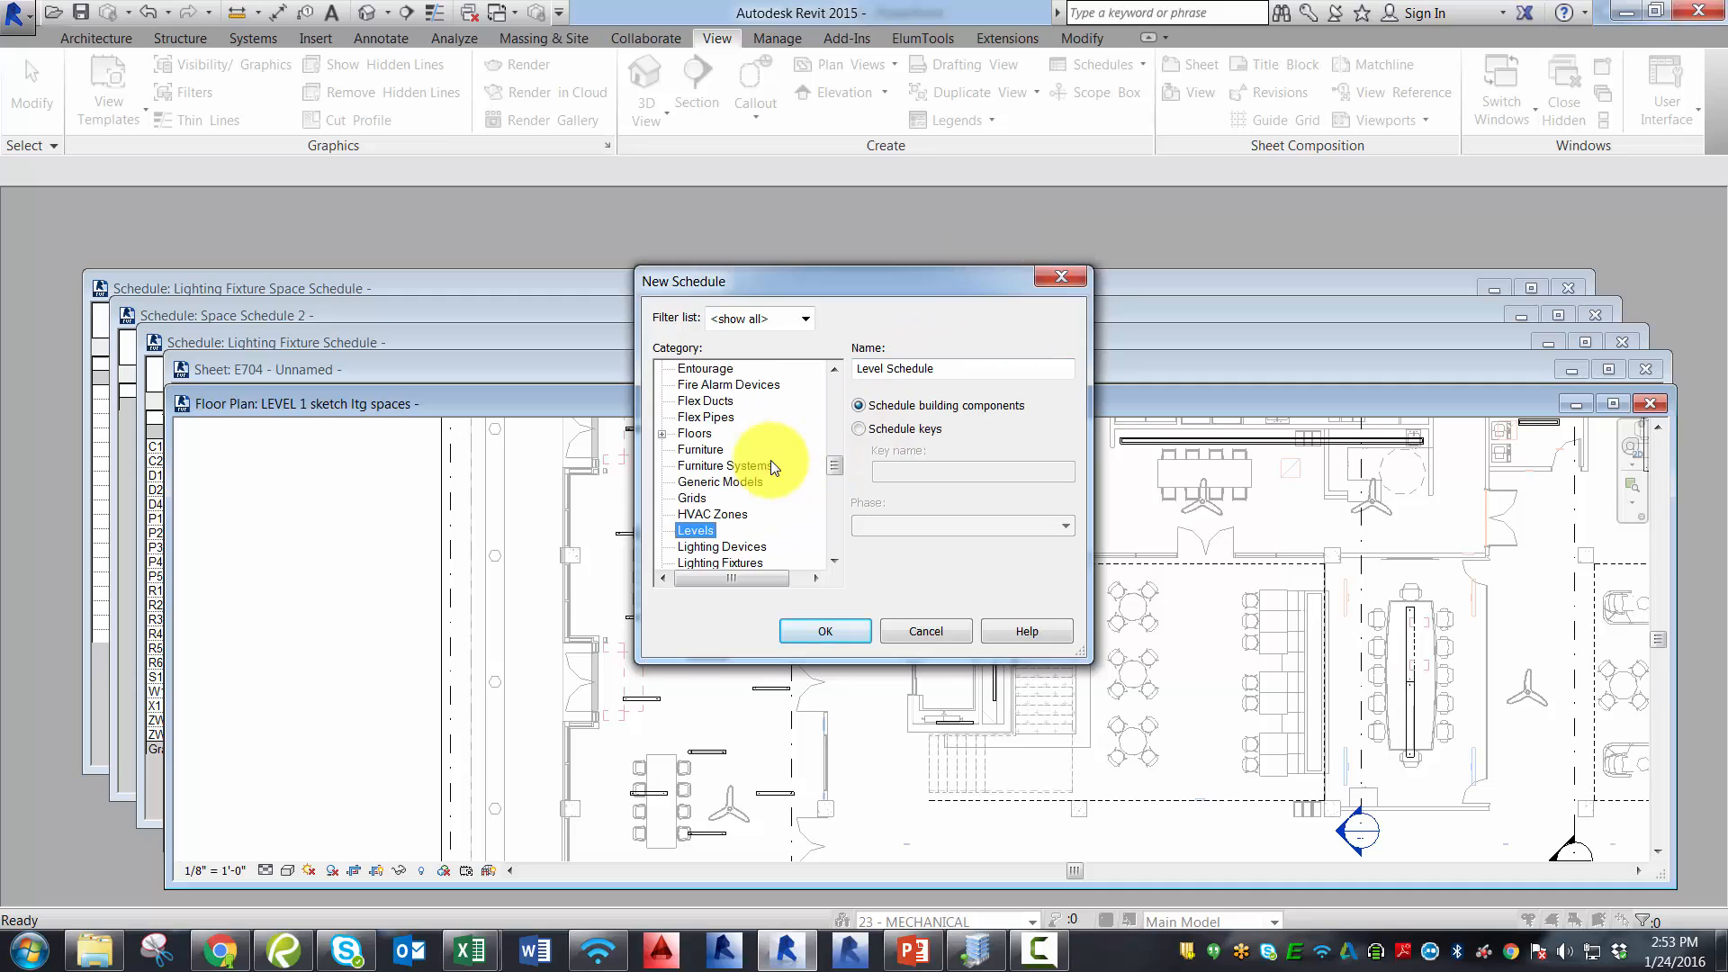
{"action": "left_click", "coordinate": [748, 565]}
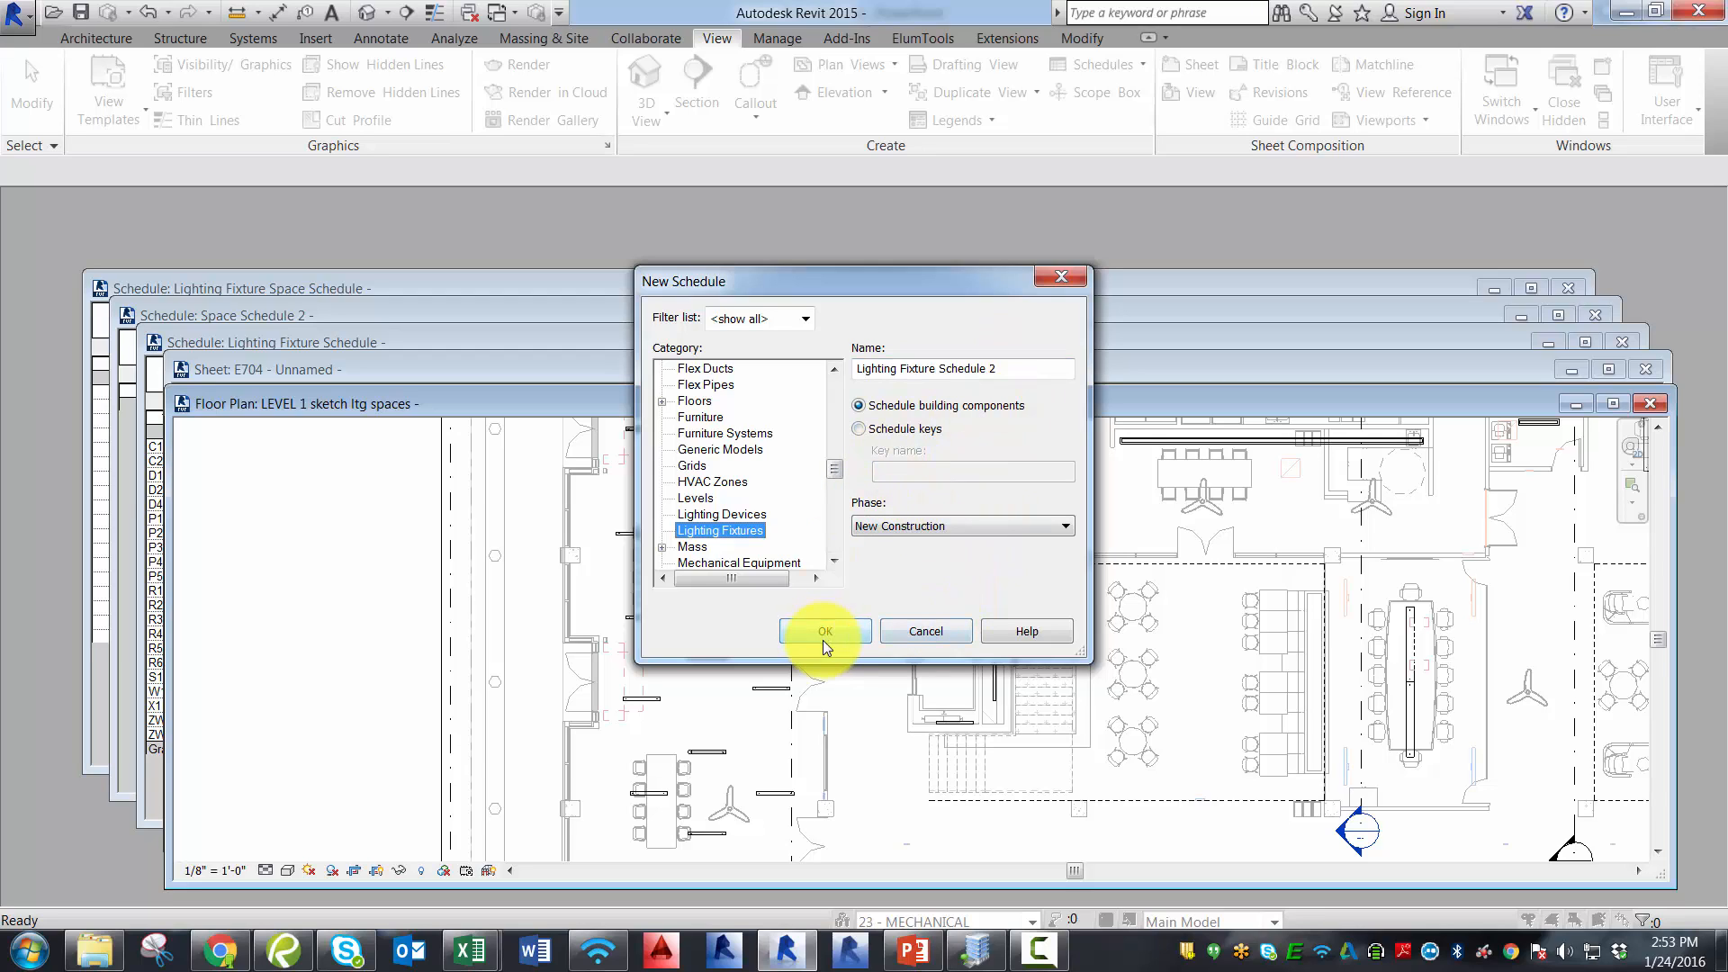
{"action": "left_click", "coordinate": [930, 629]}
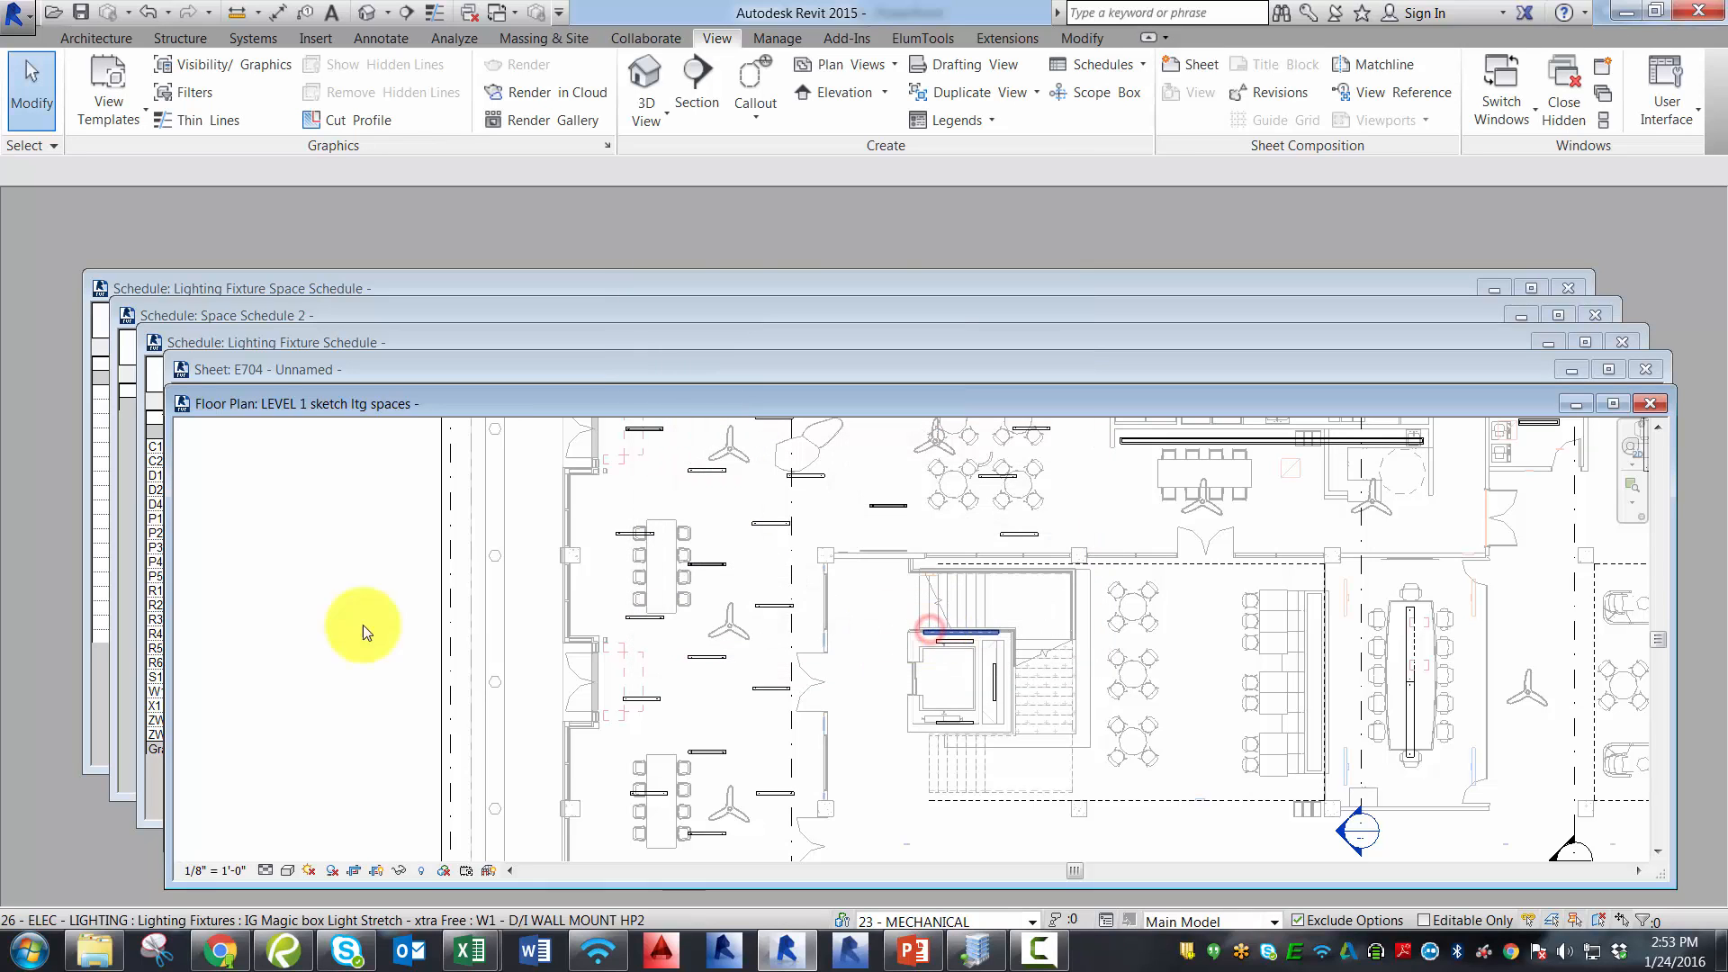
Bring the Lighting Fixture Schedule forward and review its scheduled fields Type Mark, Count, Fixture Length and Voltage.
{"action": "left_click", "coordinate": [450, 358]}
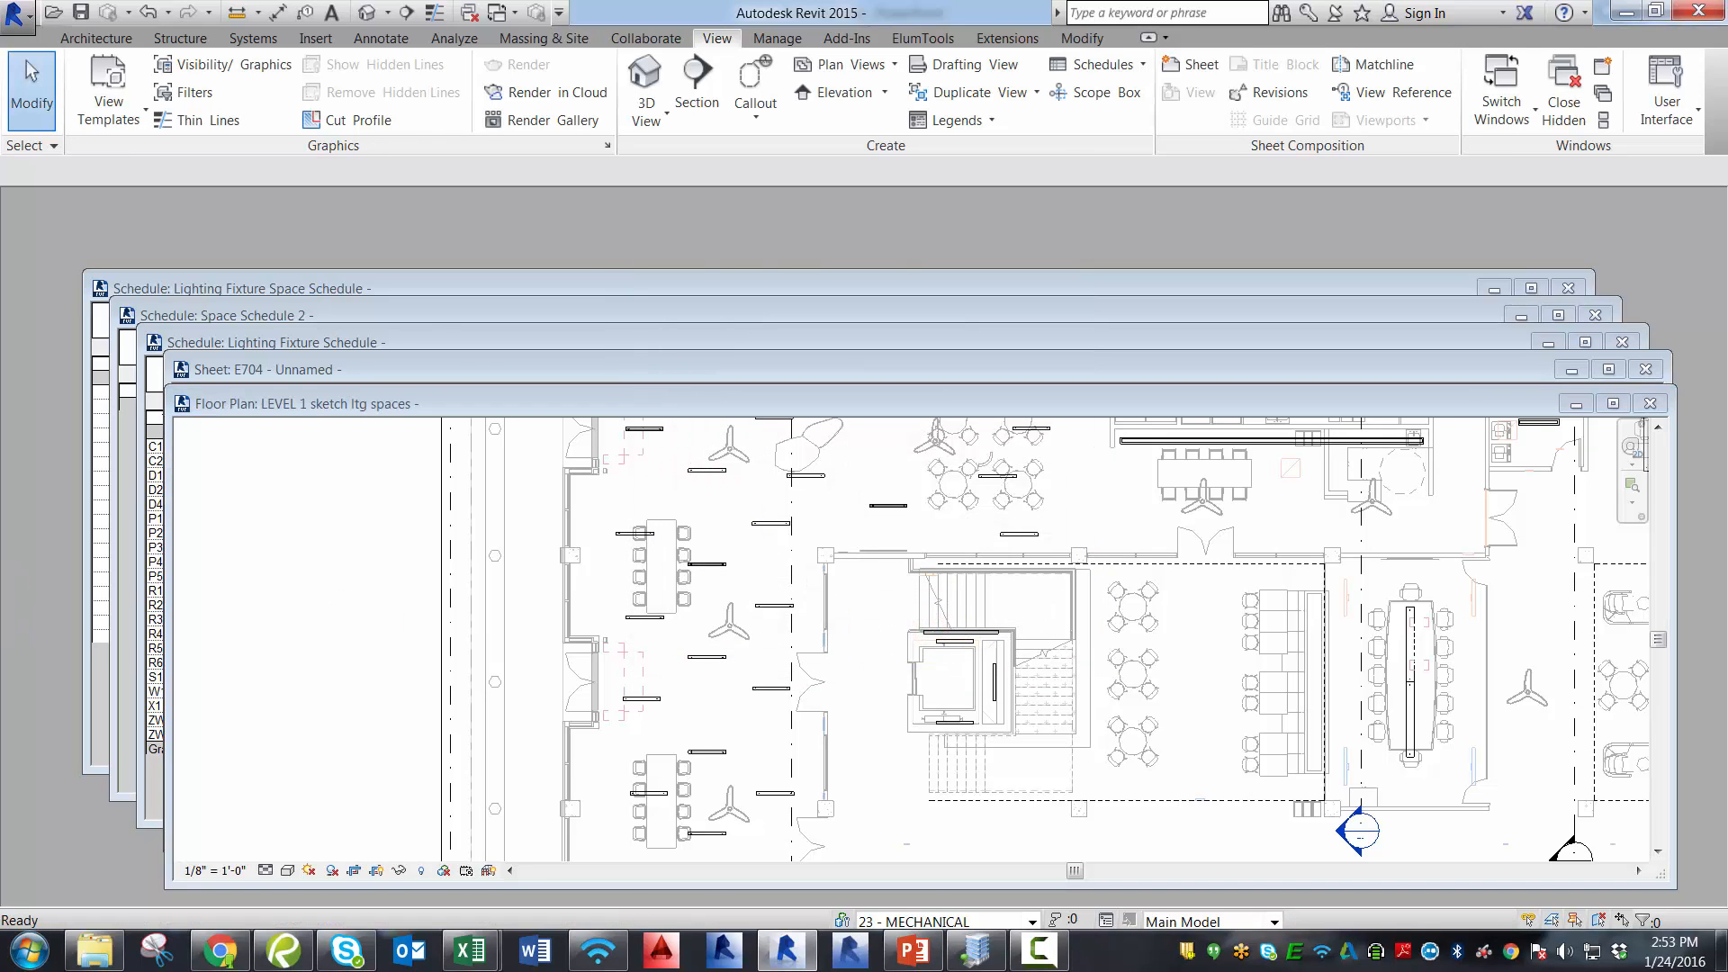
{"action": "left_click", "coordinate": [466, 334]}
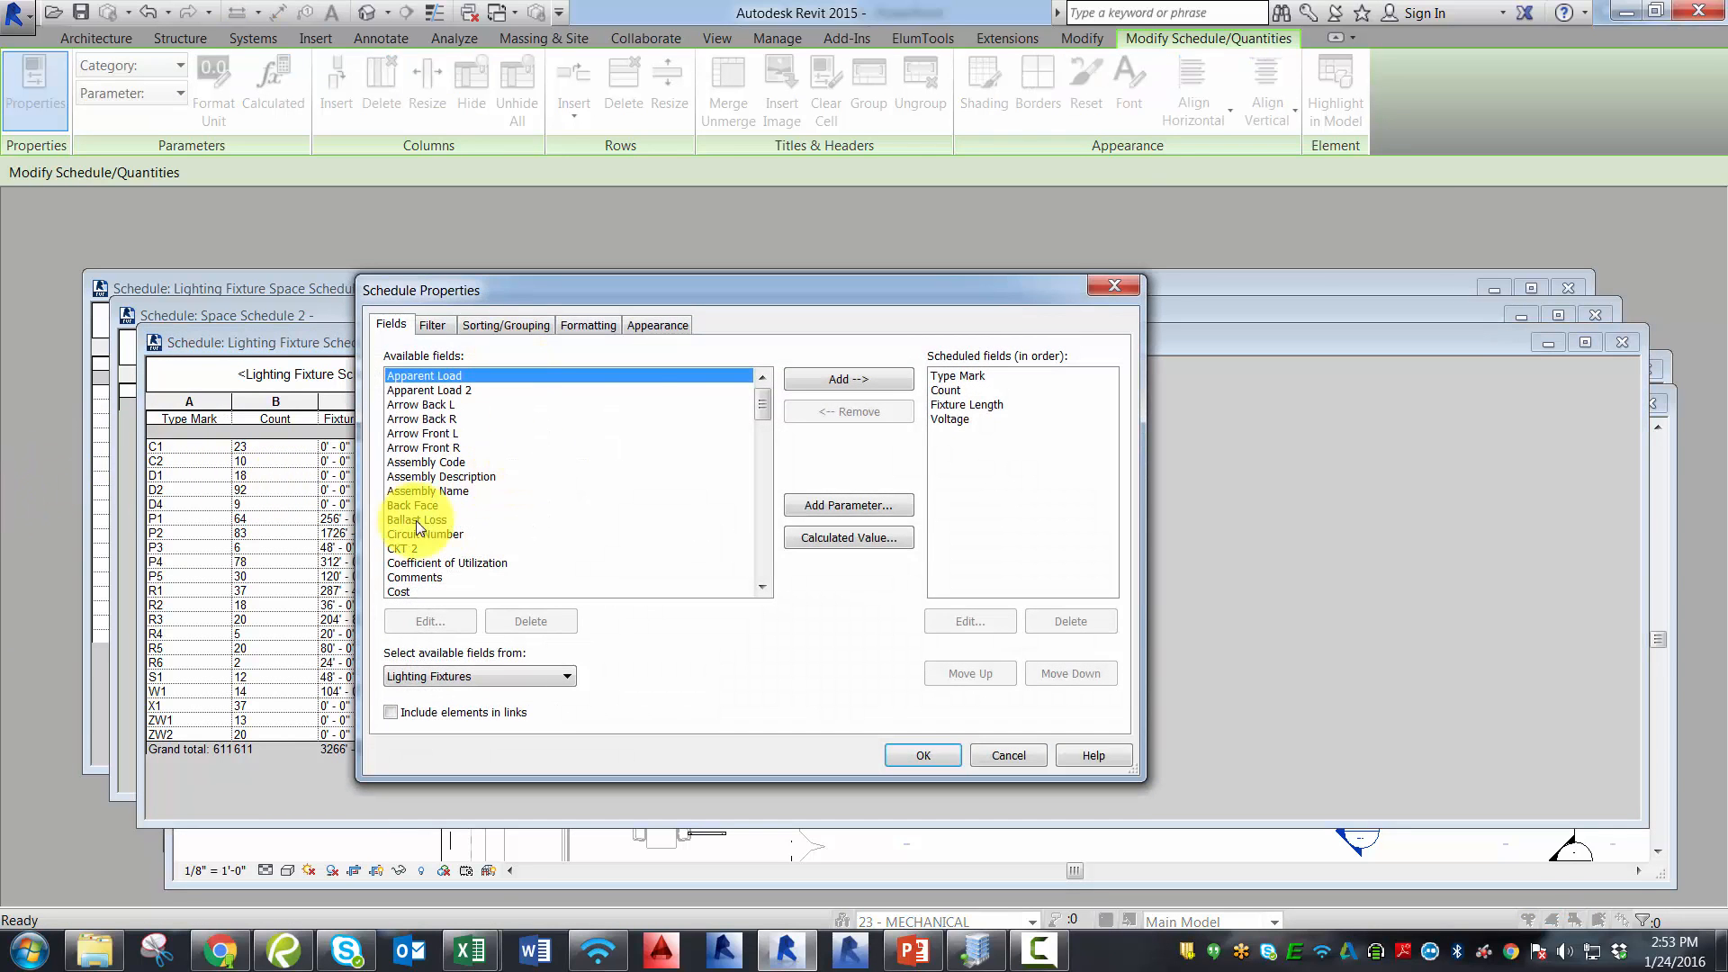
{"action": "left_click", "coordinate": [1006, 376]}
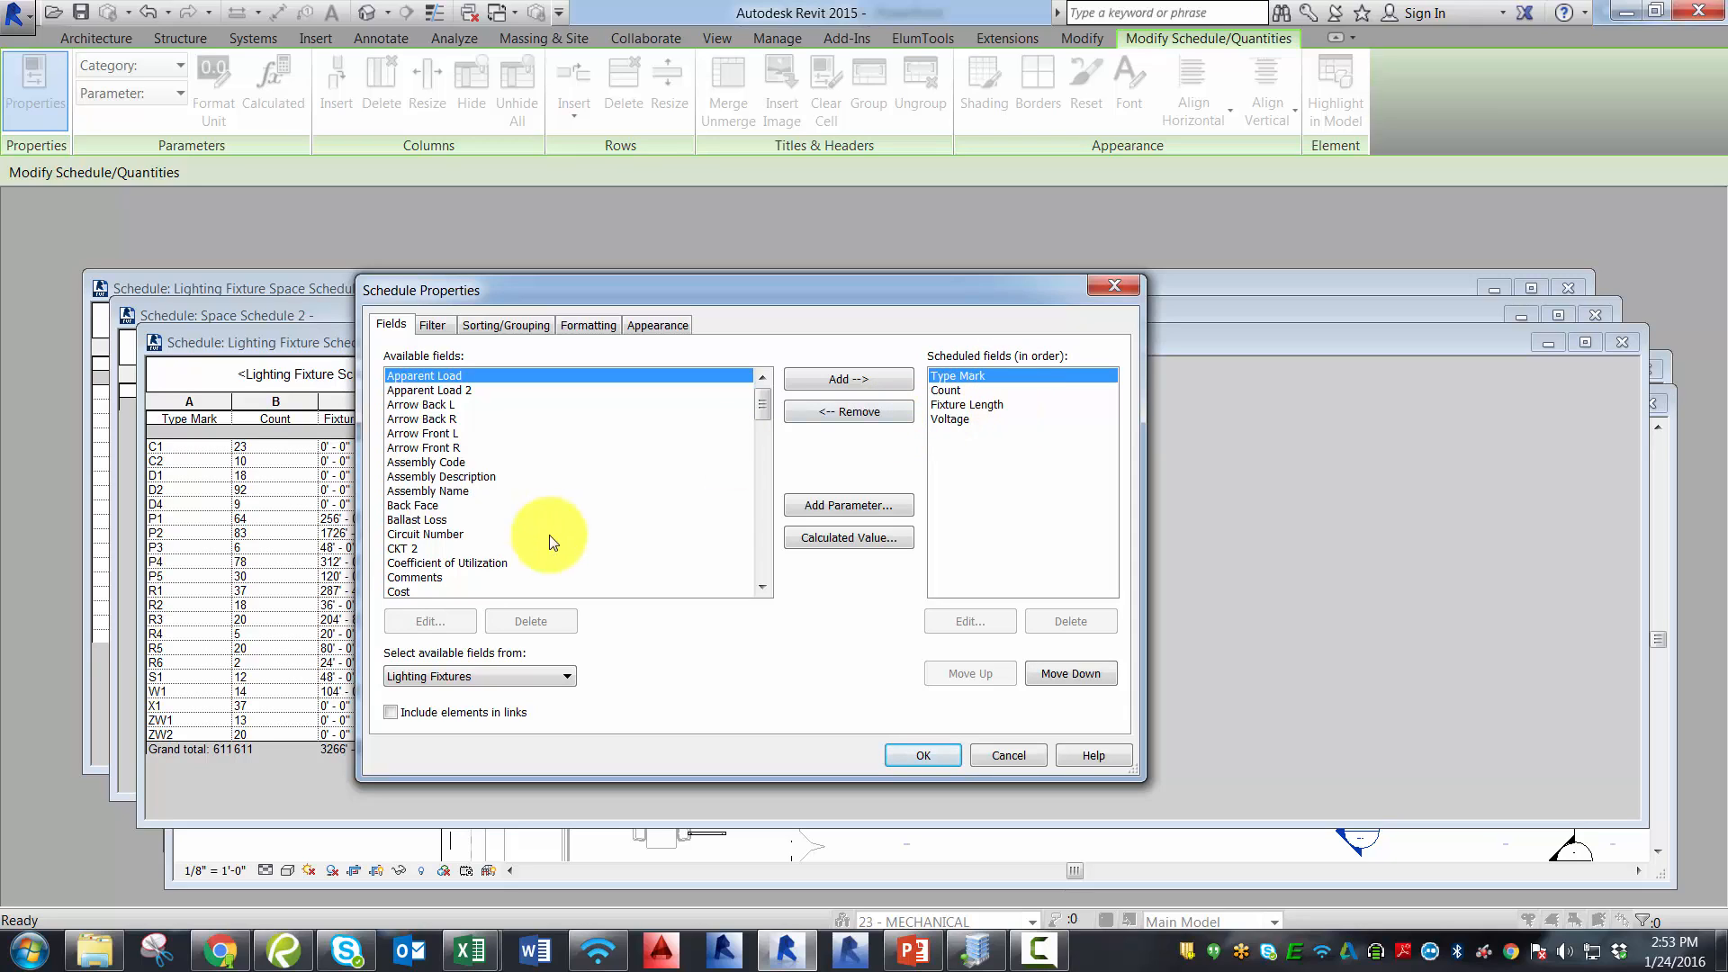
{"action": "left_click", "coordinate": [957, 392]}
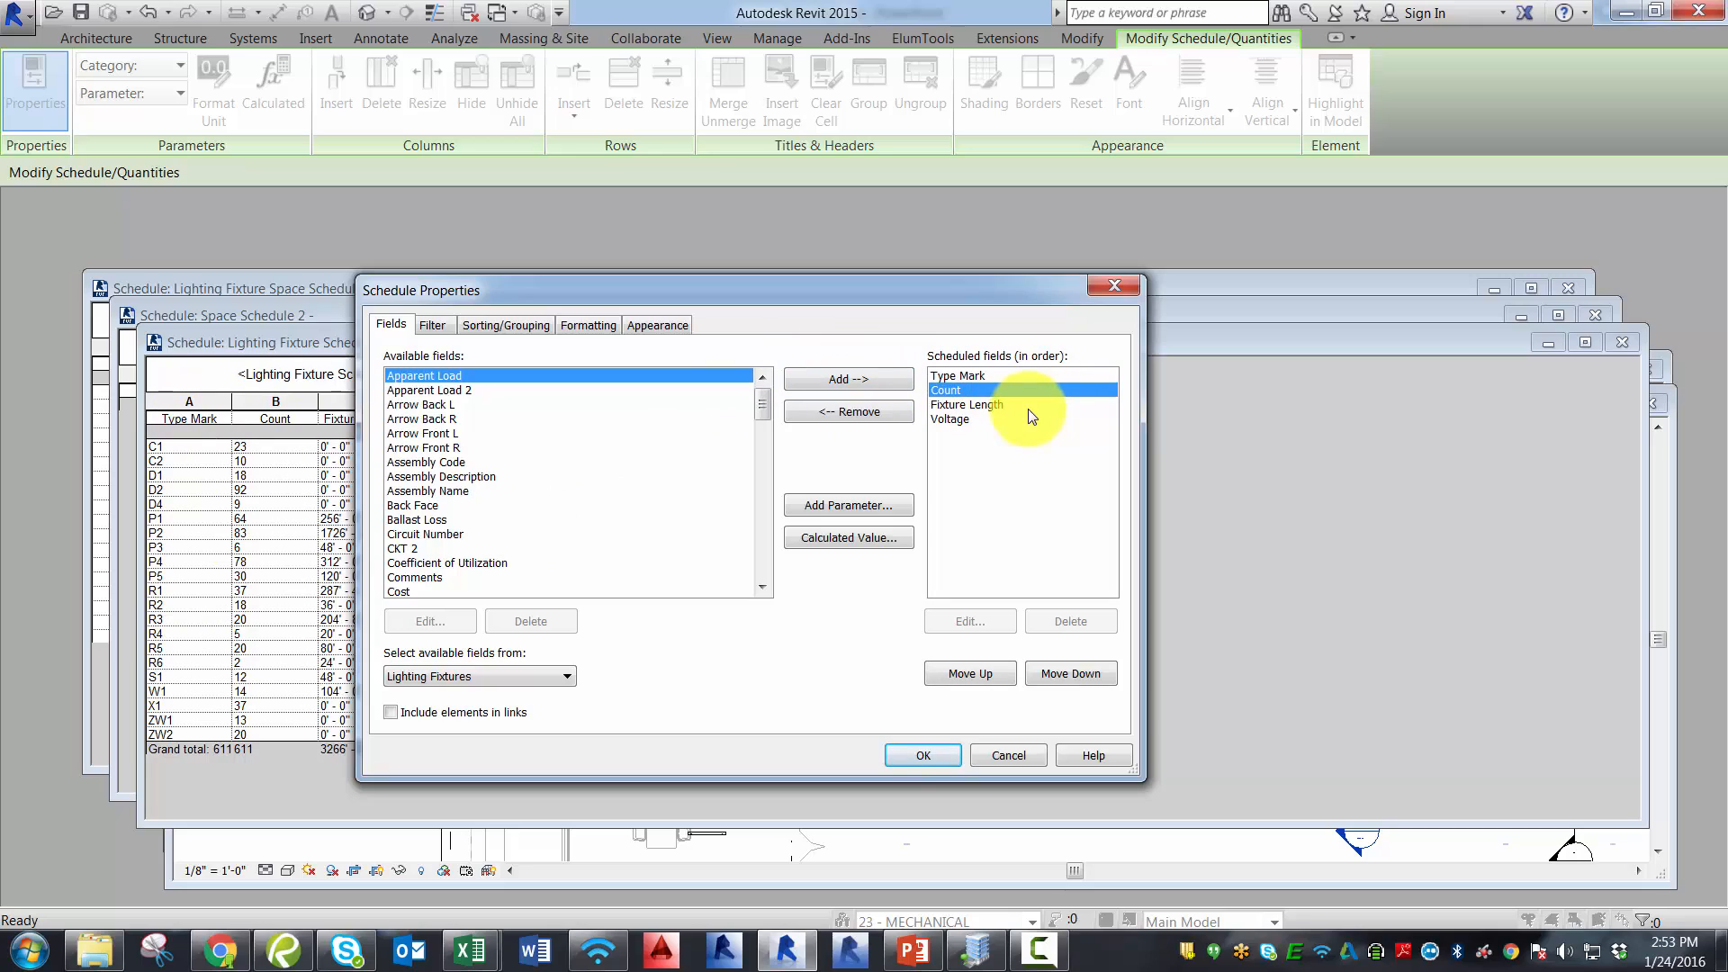
{"action": "left_click", "coordinate": [1030, 405]}
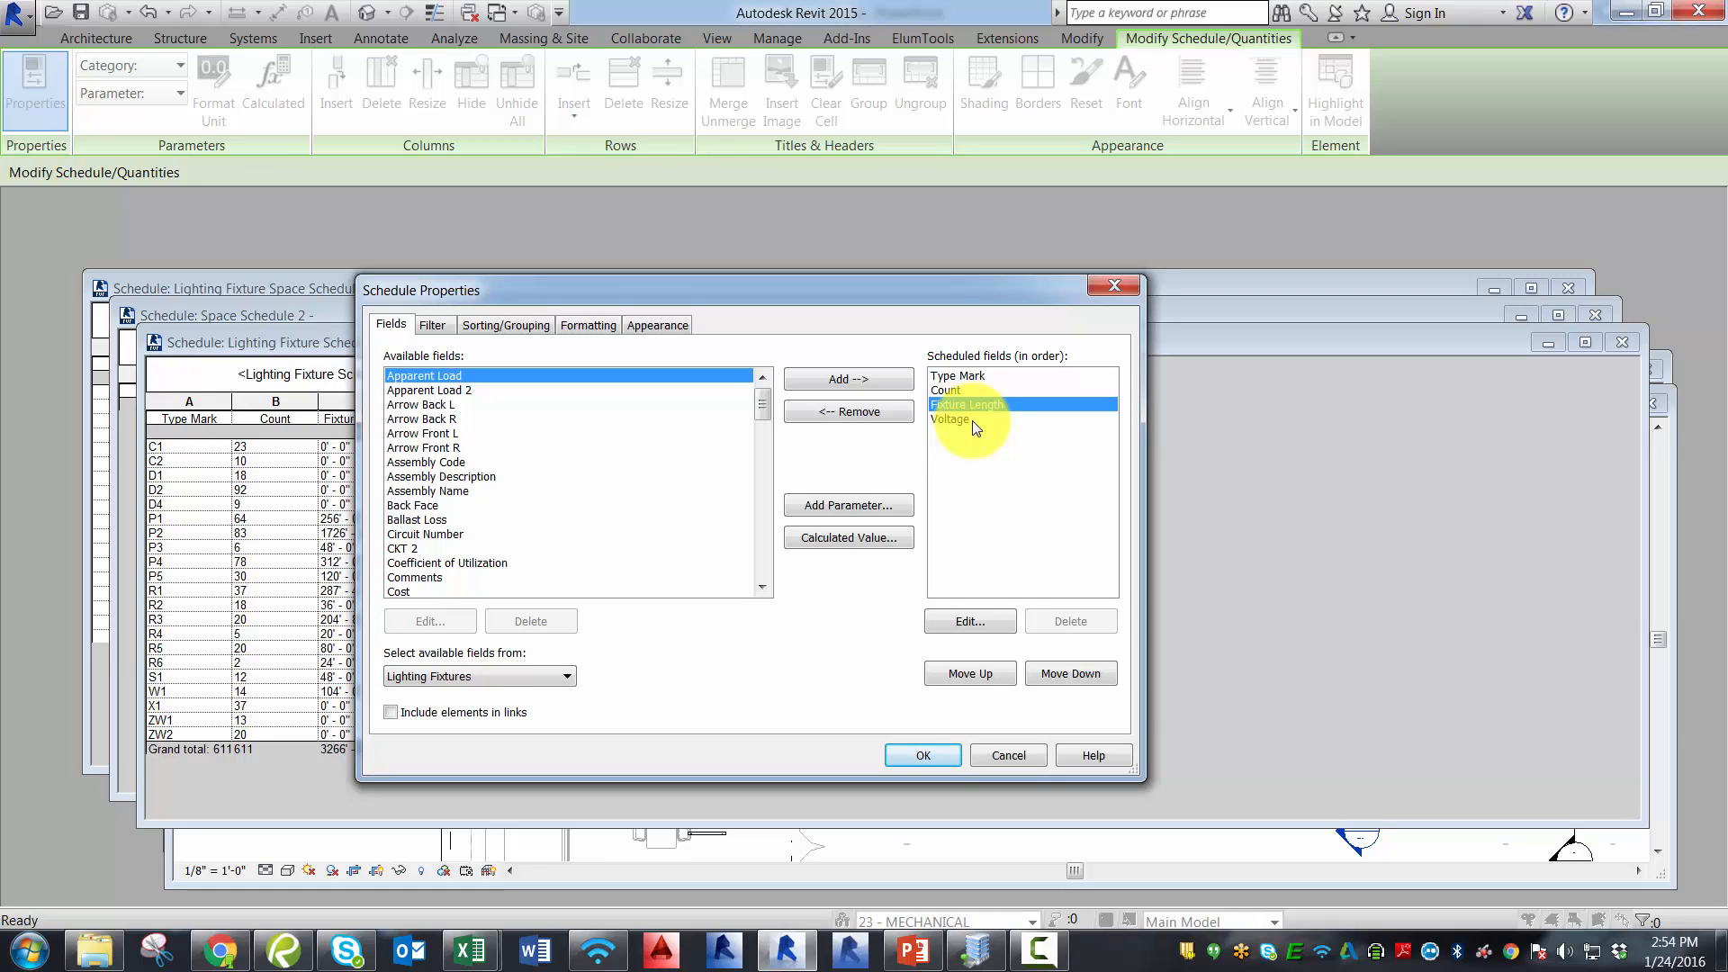
{"action": "left_click", "coordinate": [987, 420]}
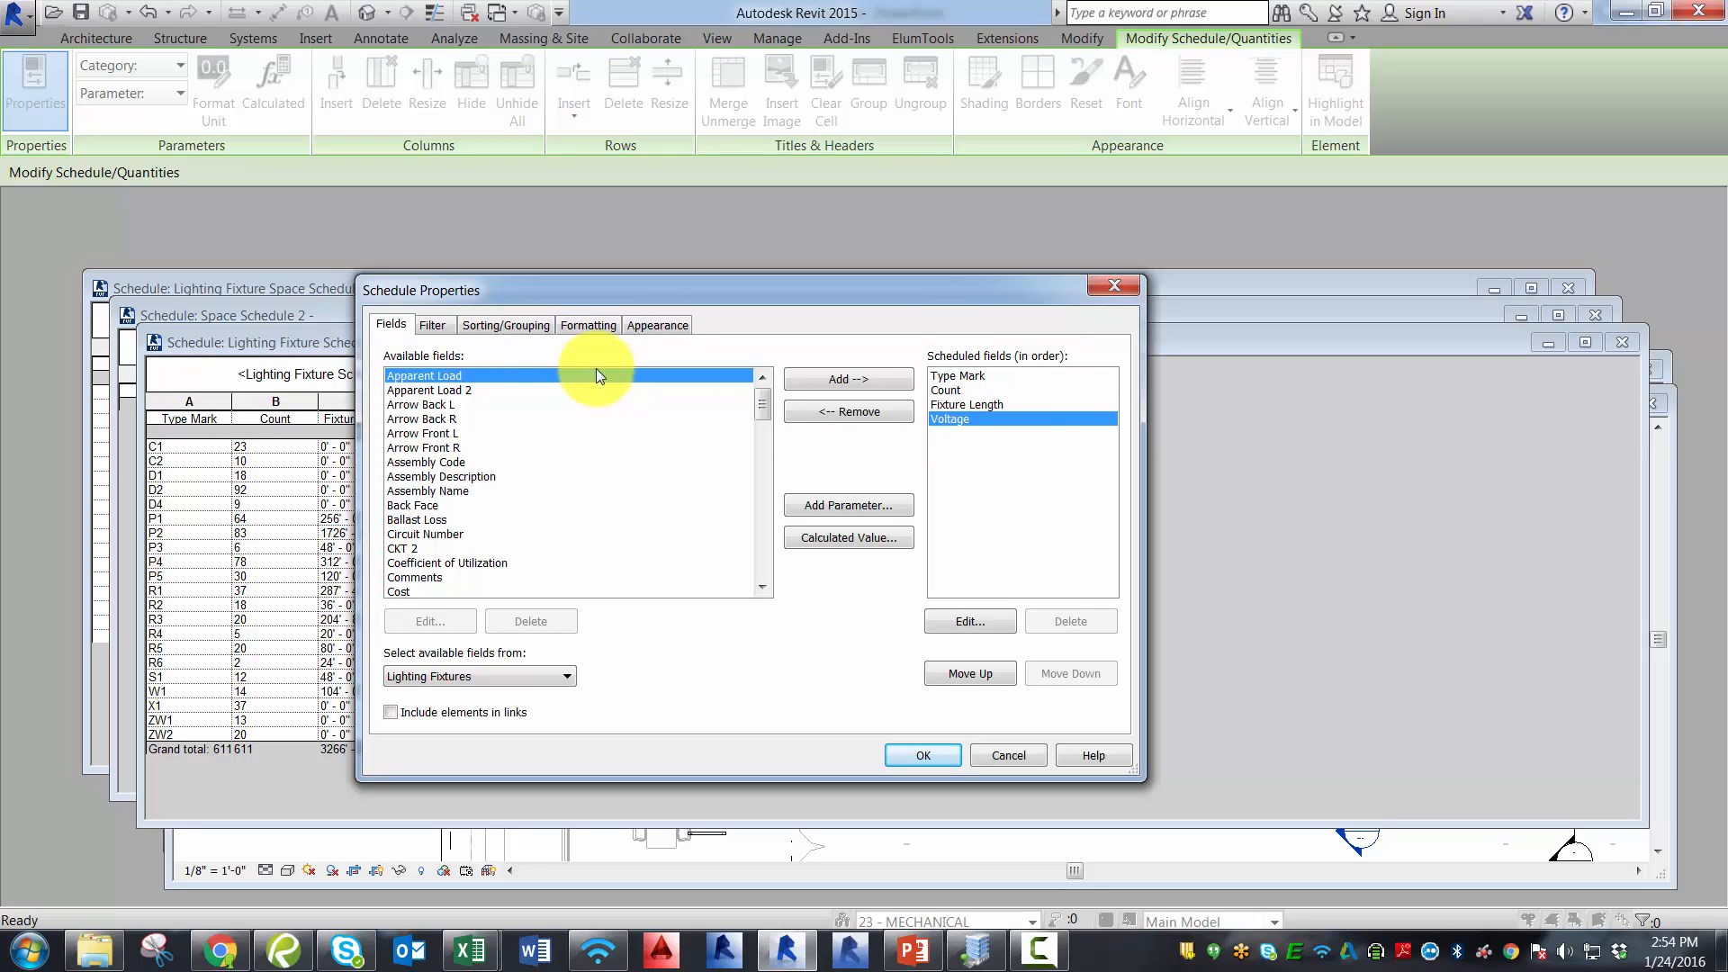
Check the total calculation option in the formatting of the Fixture Length and Count fields, and close the schedule properties.
{"action": "left_click", "coordinate": [576, 322]}
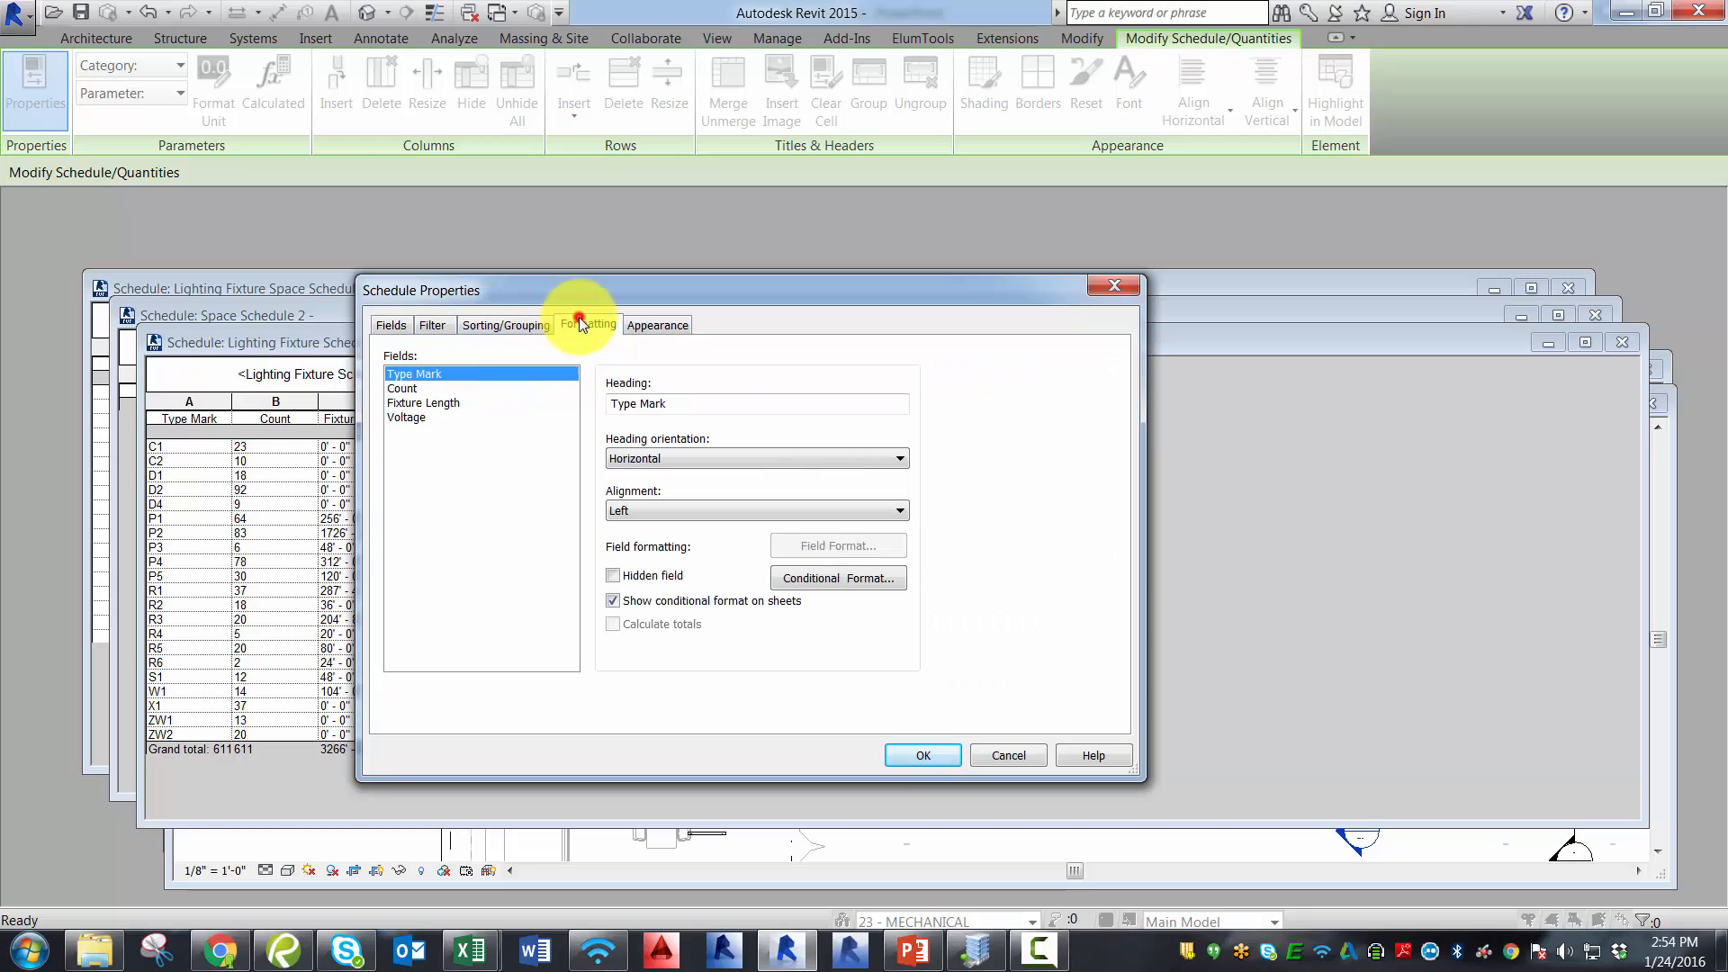
{"action": "left_click", "coordinate": [425, 404]}
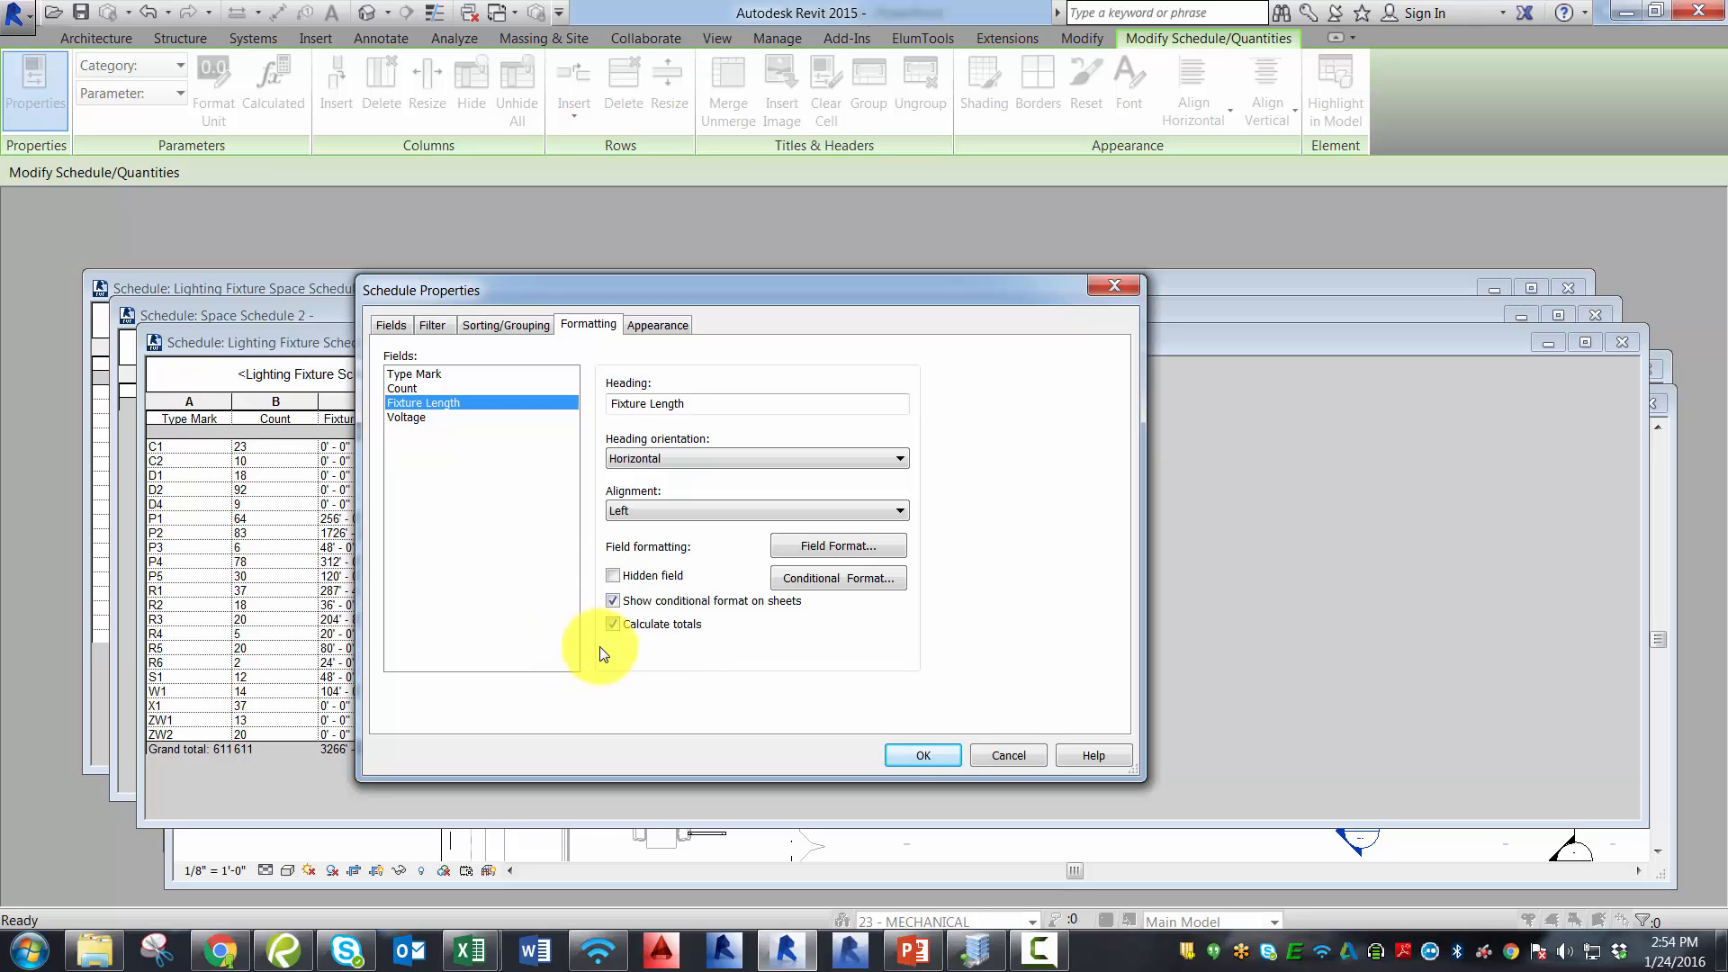
{"action": "left_click", "coordinate": [402, 388]}
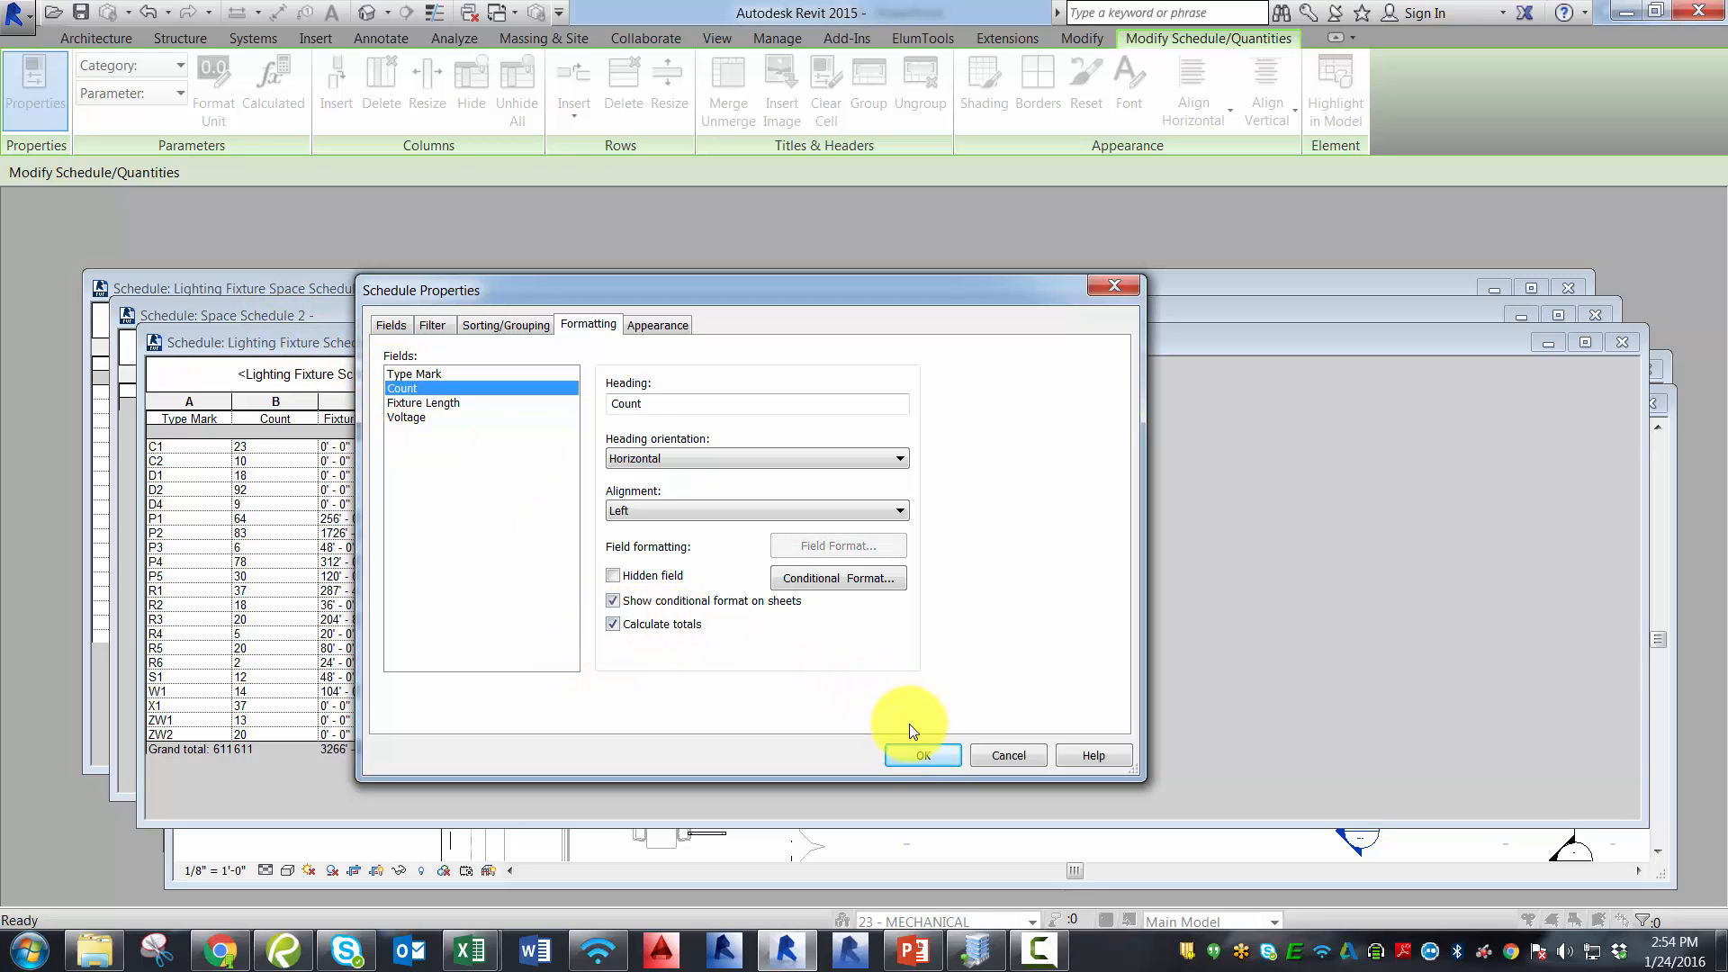
{"action": "left_click", "coordinate": [920, 753]}
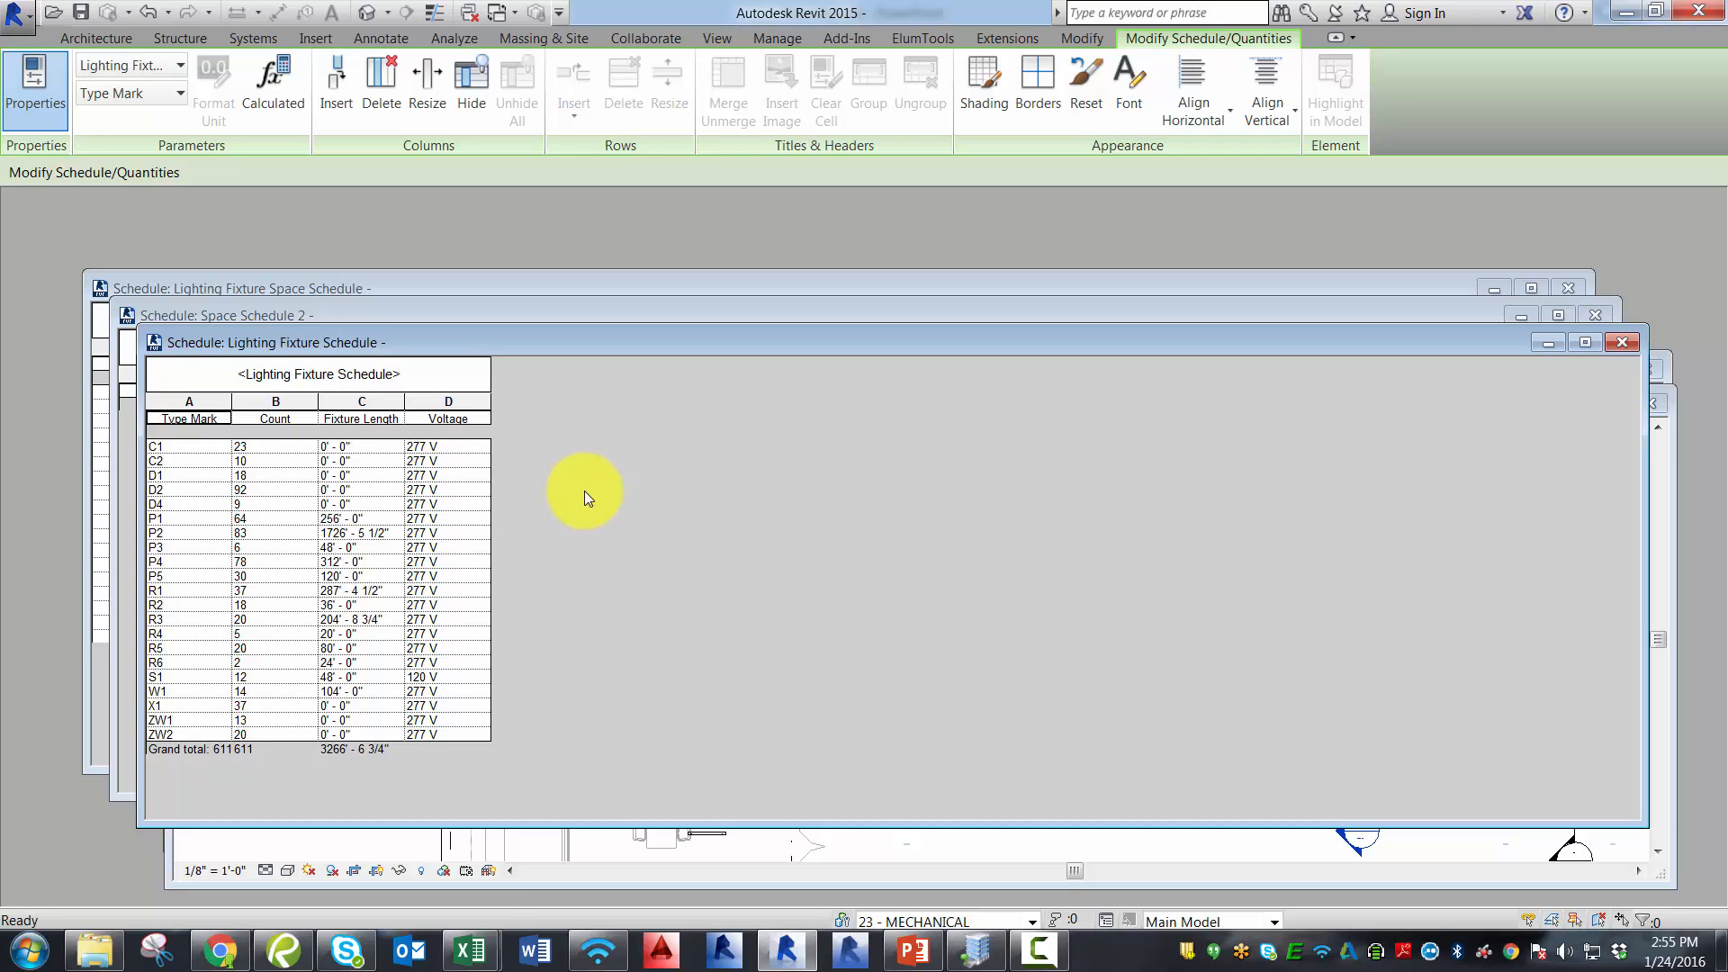
Switch to Luminaire Schedule Example.xlsm in Excel and look through the input watts and units on the Schedule sheet.
{"action": "mouse_move", "coordinate": [468, 950]}
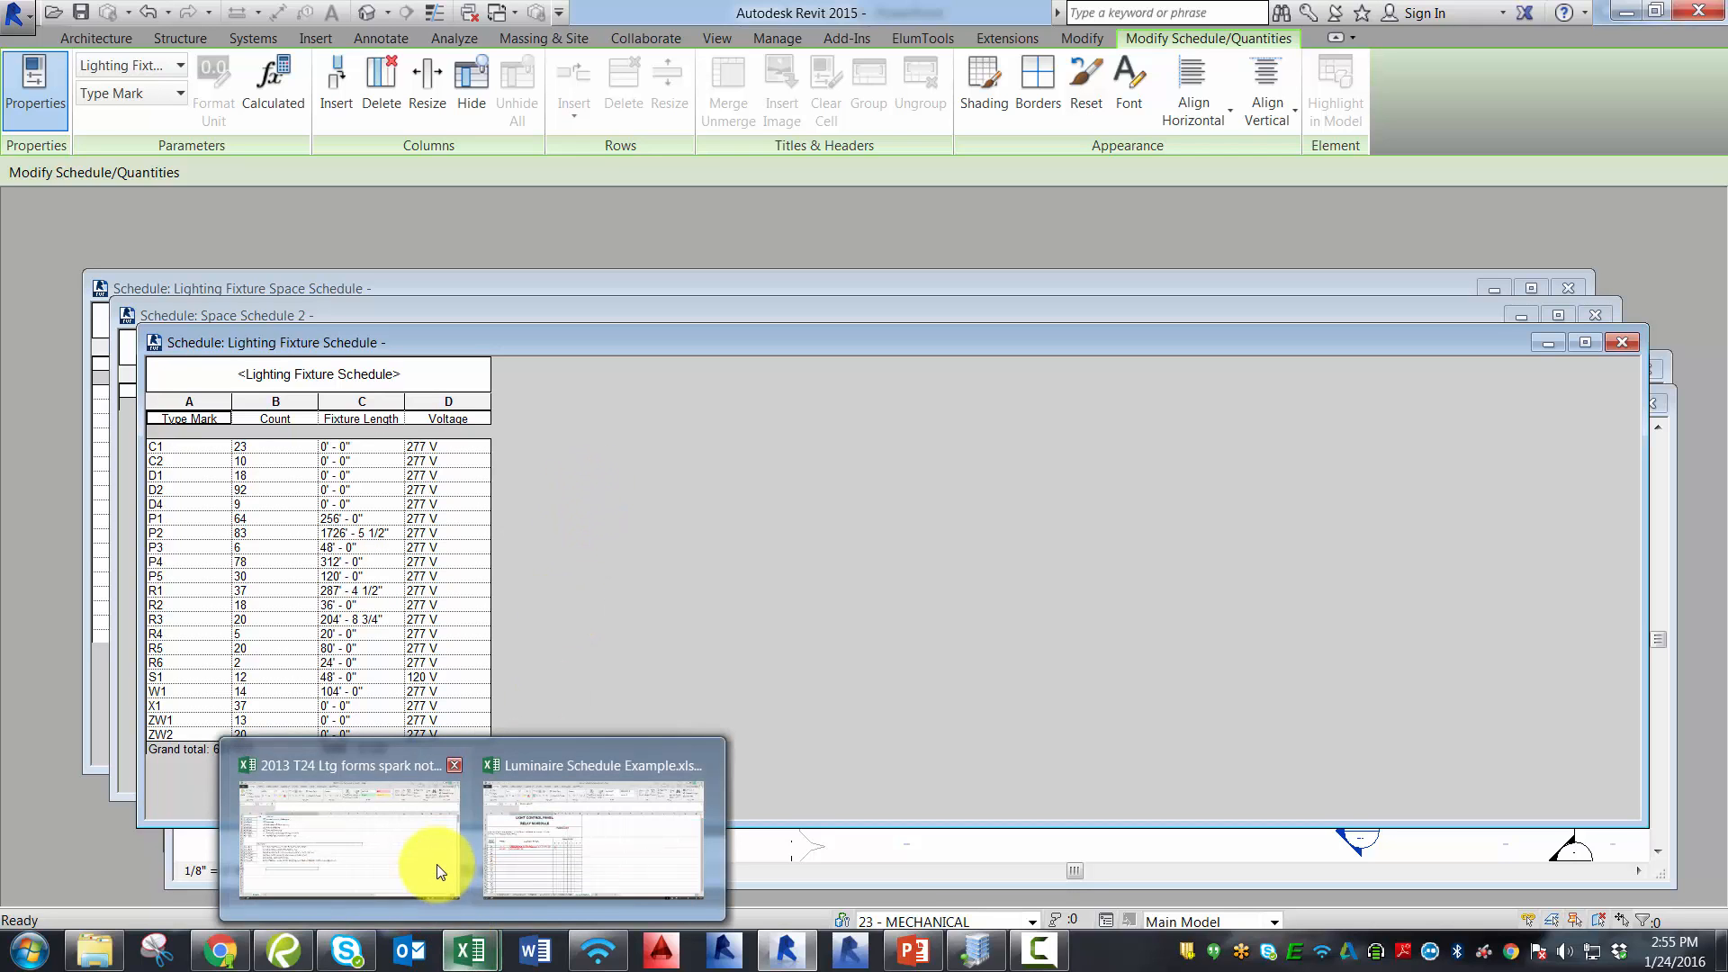
{"action": "left_click", "coordinate": [522, 868]}
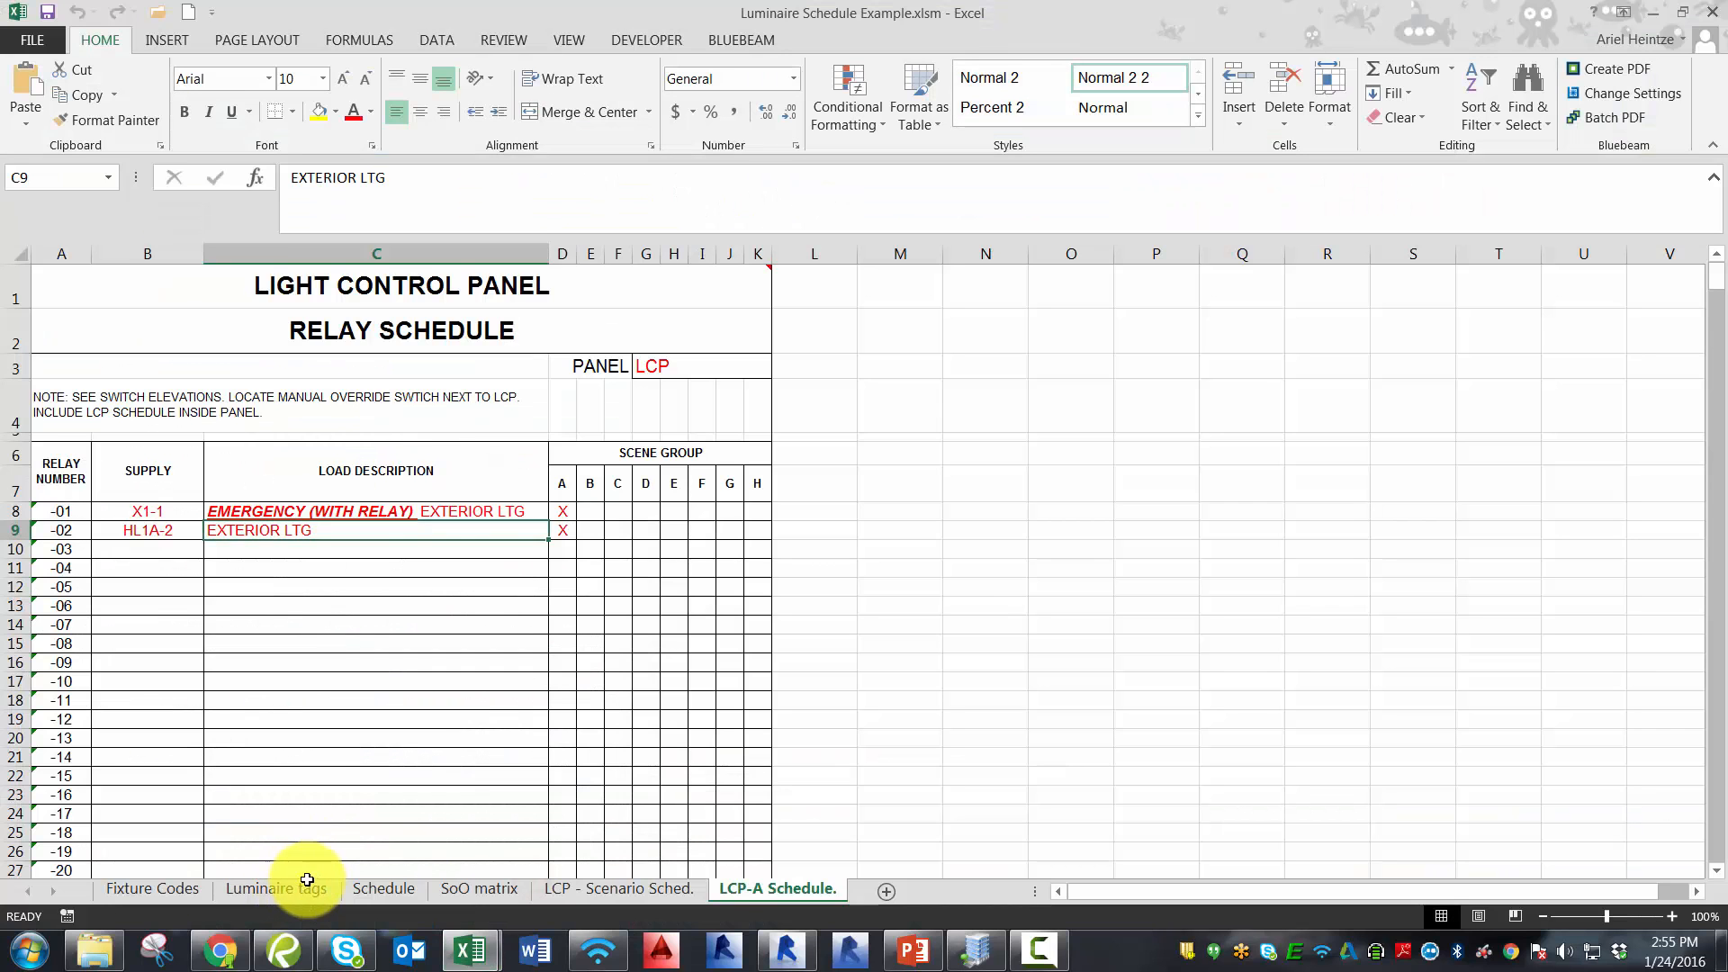
{"action": "left_click", "coordinate": [380, 888]}
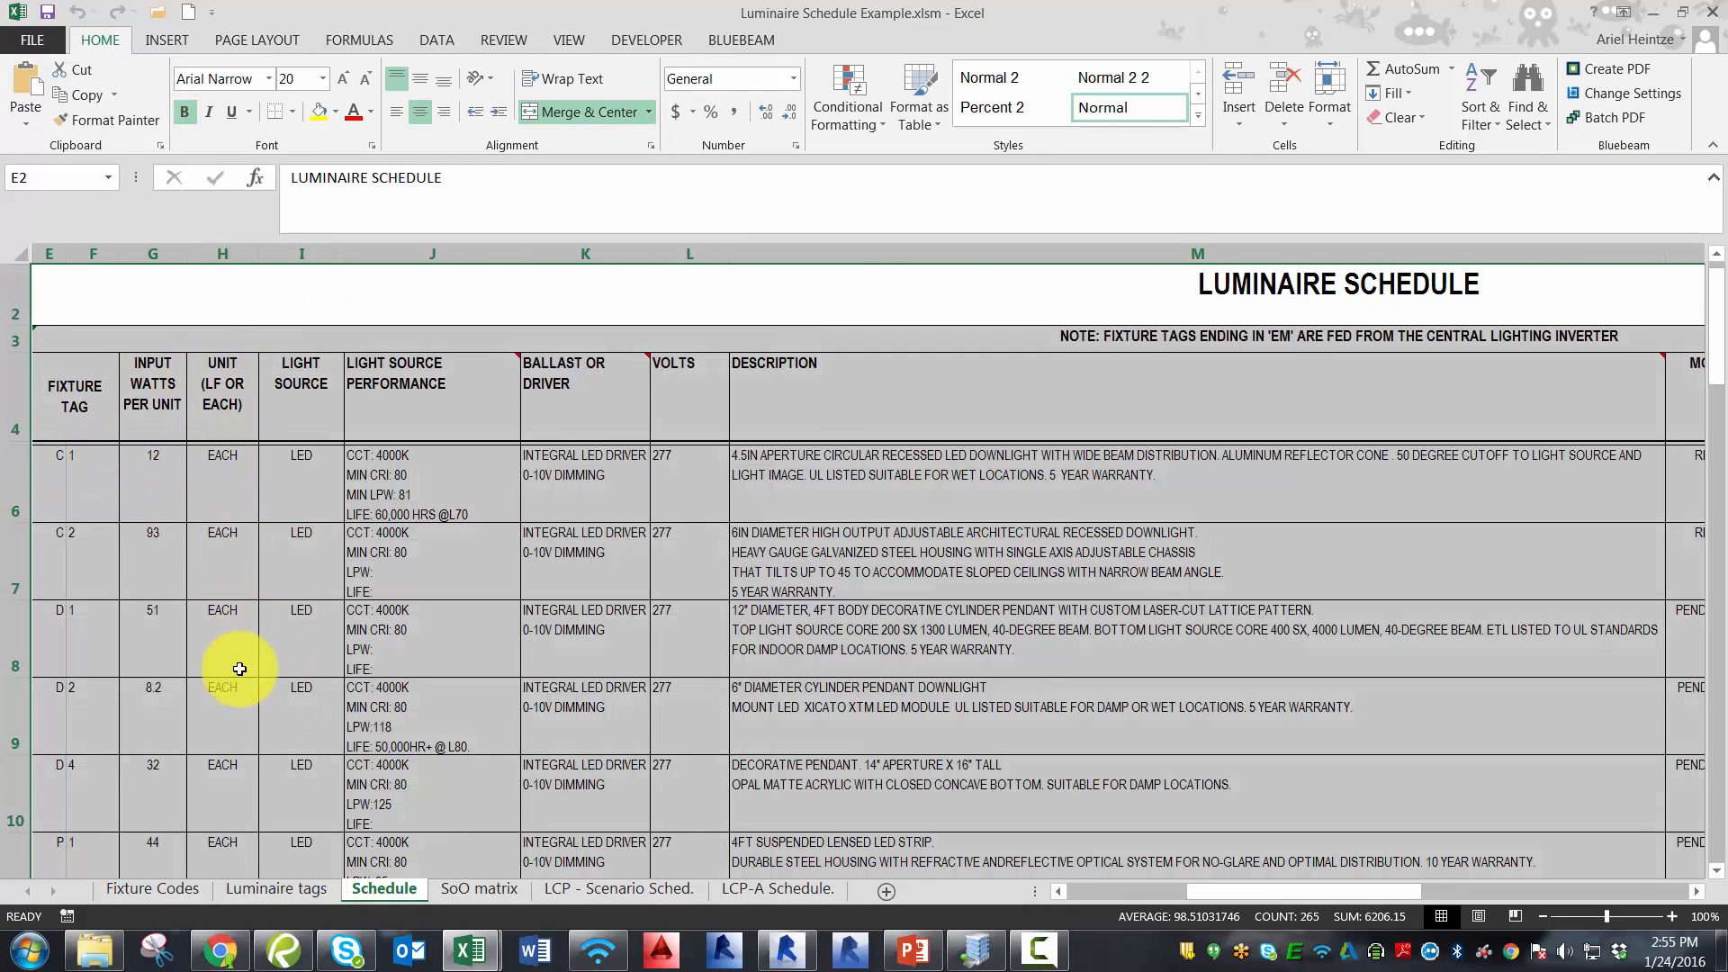
{"action": "scroll", "coordinate": [231, 695], "scroll_direction": "down", "scroll_amount": 2}
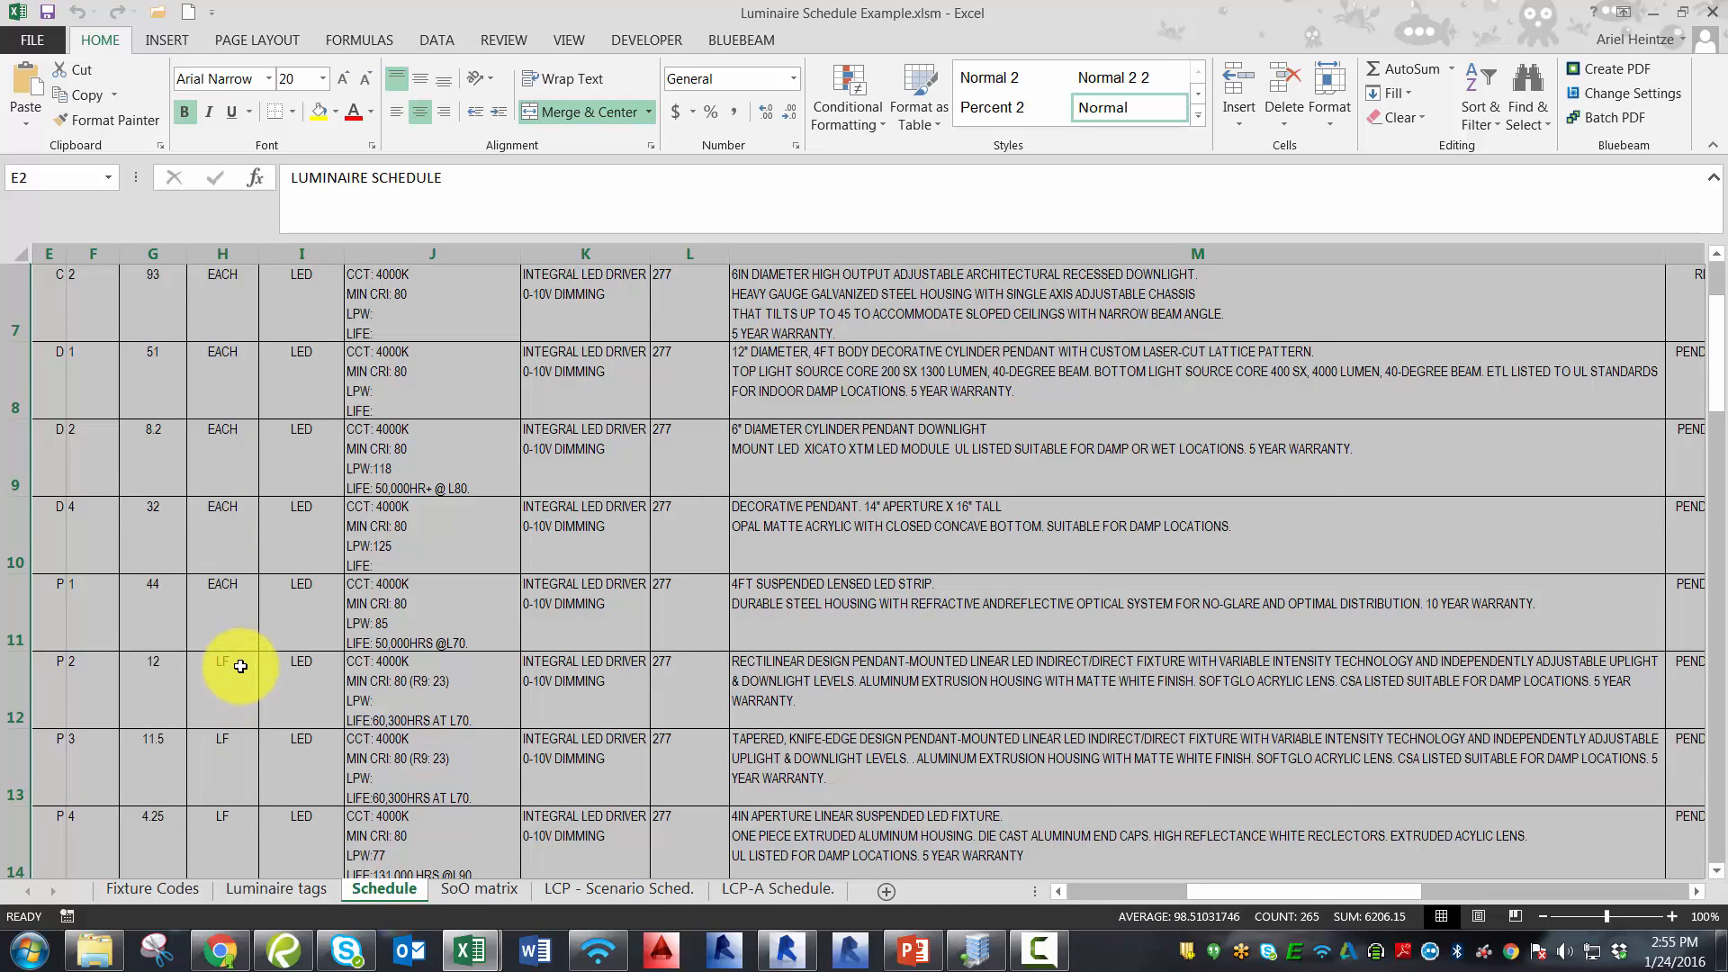
{"action": "scroll", "coordinate": [226, 679], "scroll_direction": "up", "scroll_amount": 2}
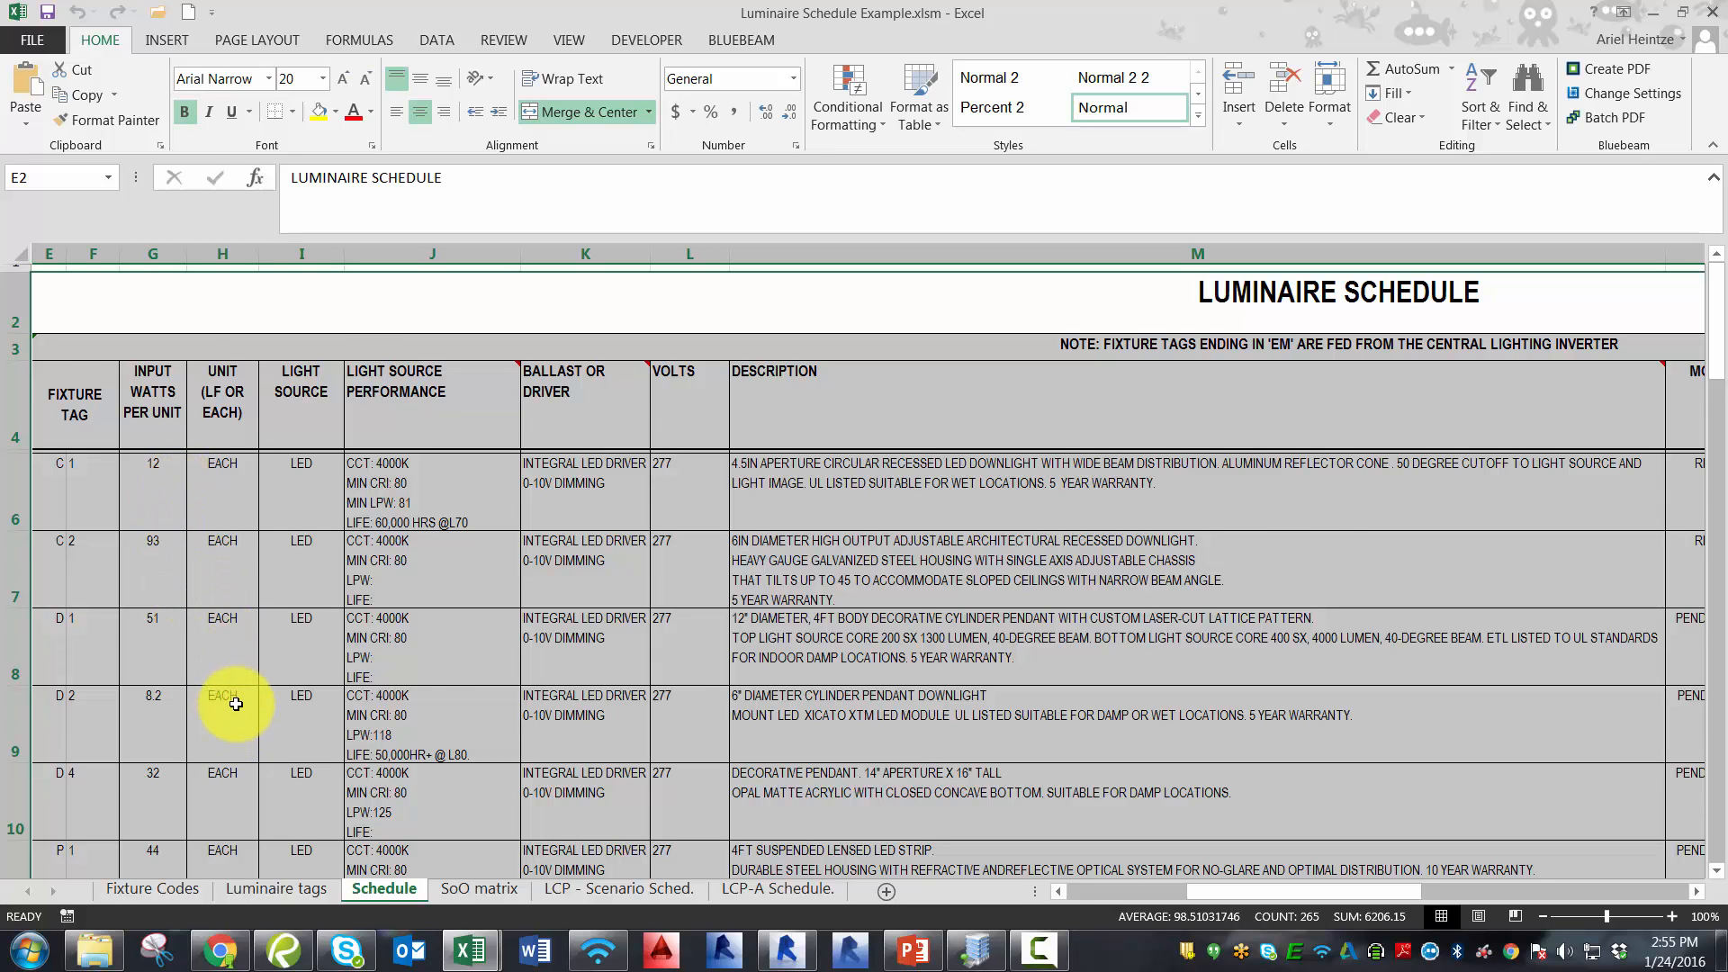
{"action": "scroll", "coordinate": [233, 711], "scroll_direction": "down", "scroll_amount": 1}
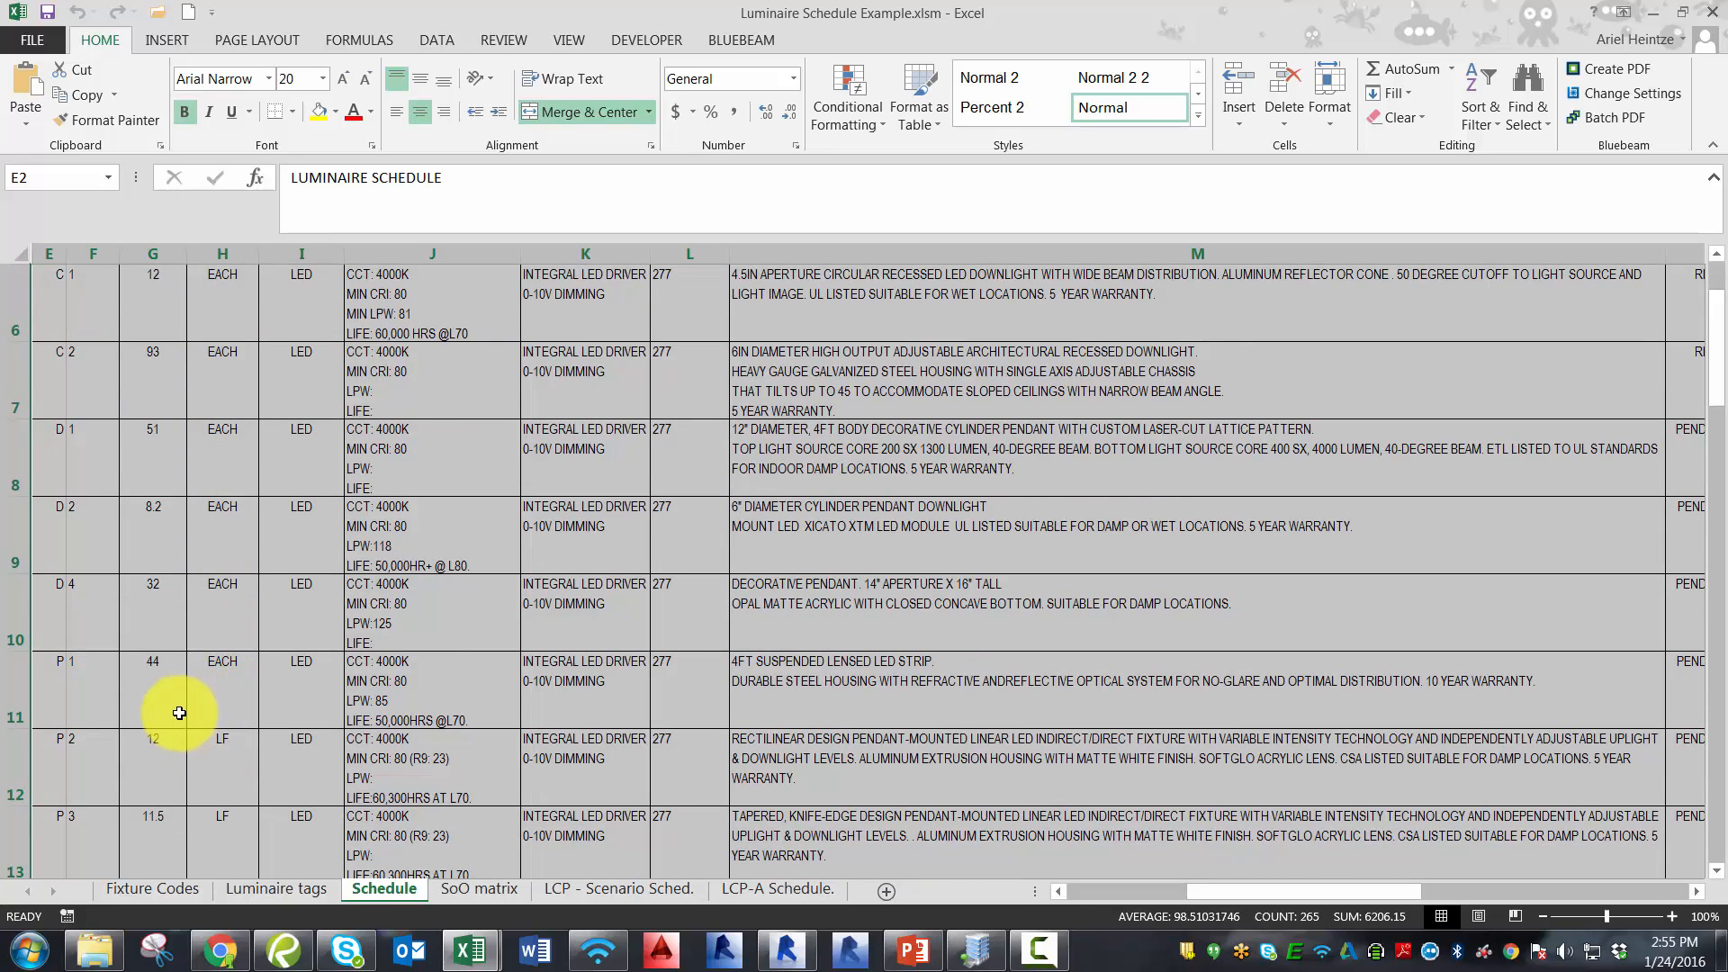
{"action": "scroll", "coordinate": [173, 705], "scroll_direction": "down", "scroll_amount": 2}
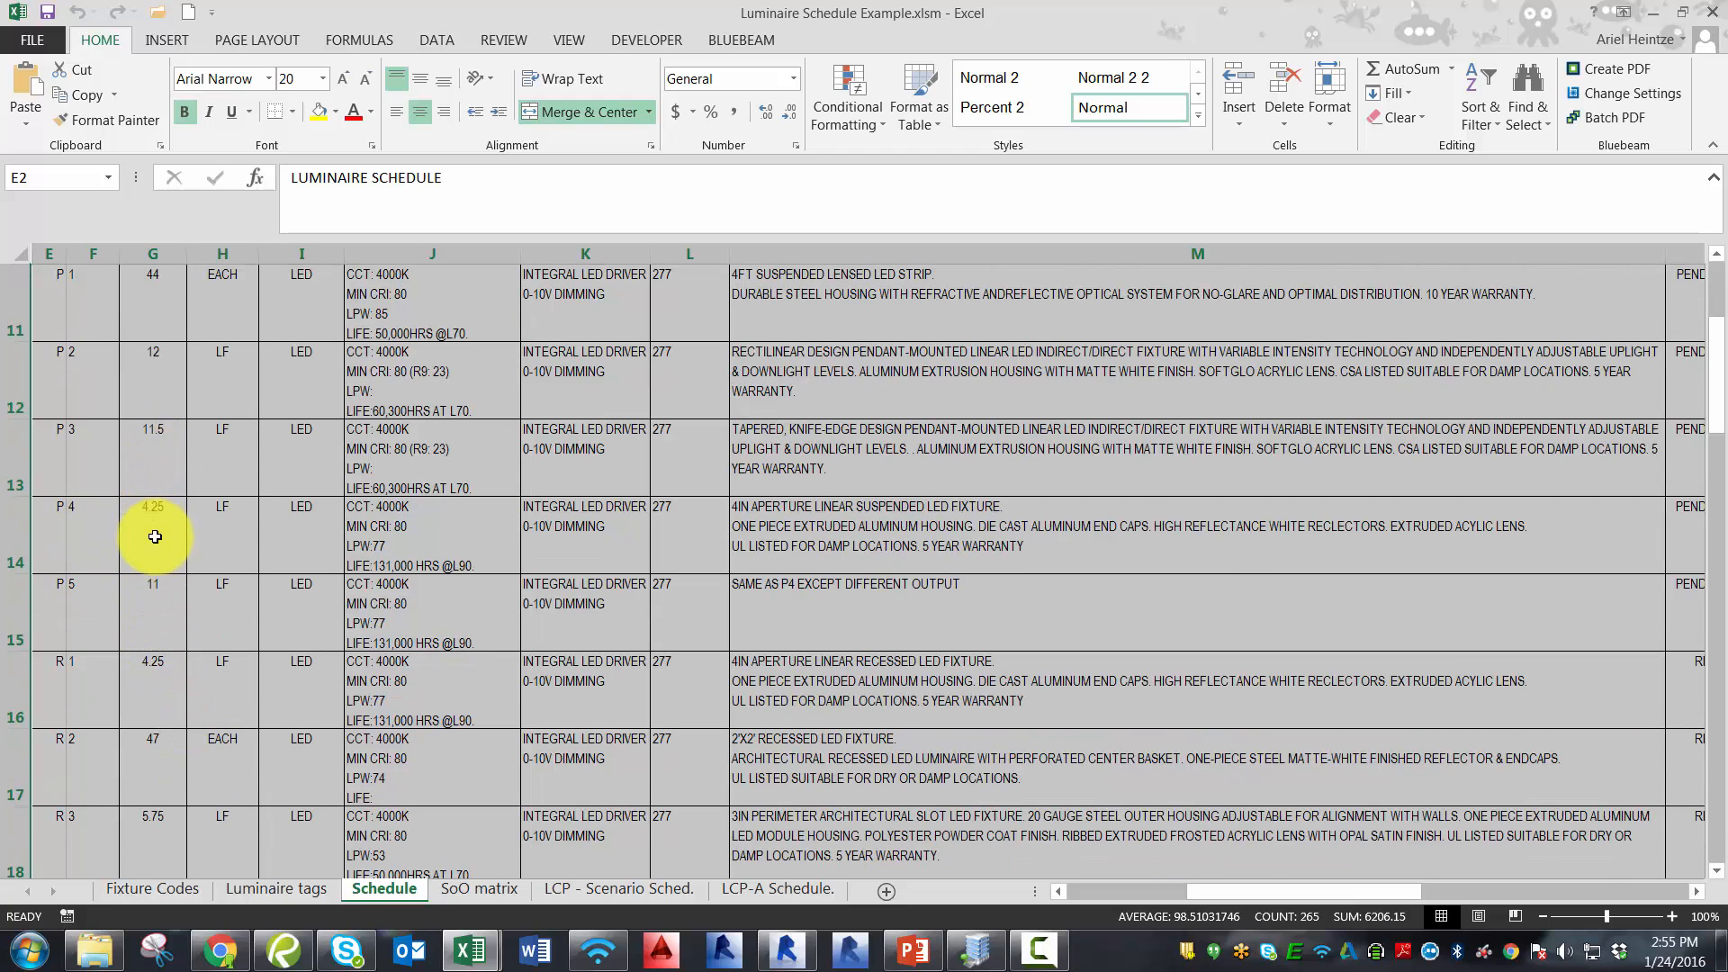
Inspect the unit and input watts cells of fixture P4, and switch back to the Lighting Fixture Schedule in Revit.
{"action": "left_click", "coordinate": [207, 540]}
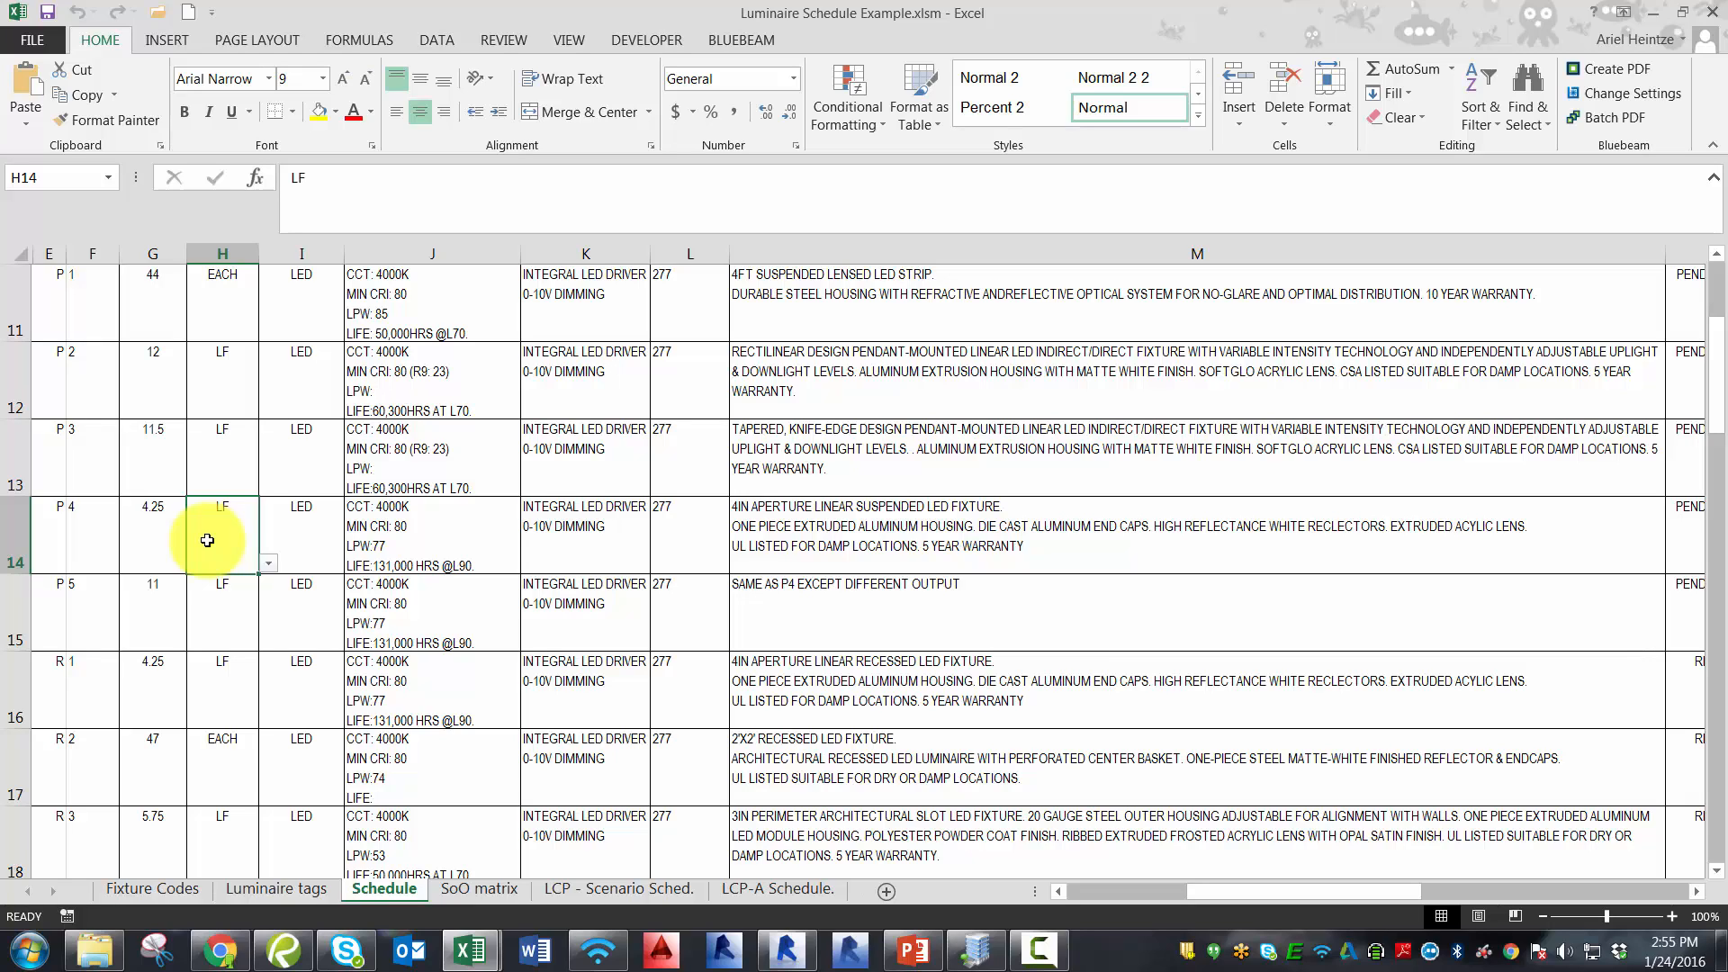
{"action": "left_click", "coordinate": [169, 533]}
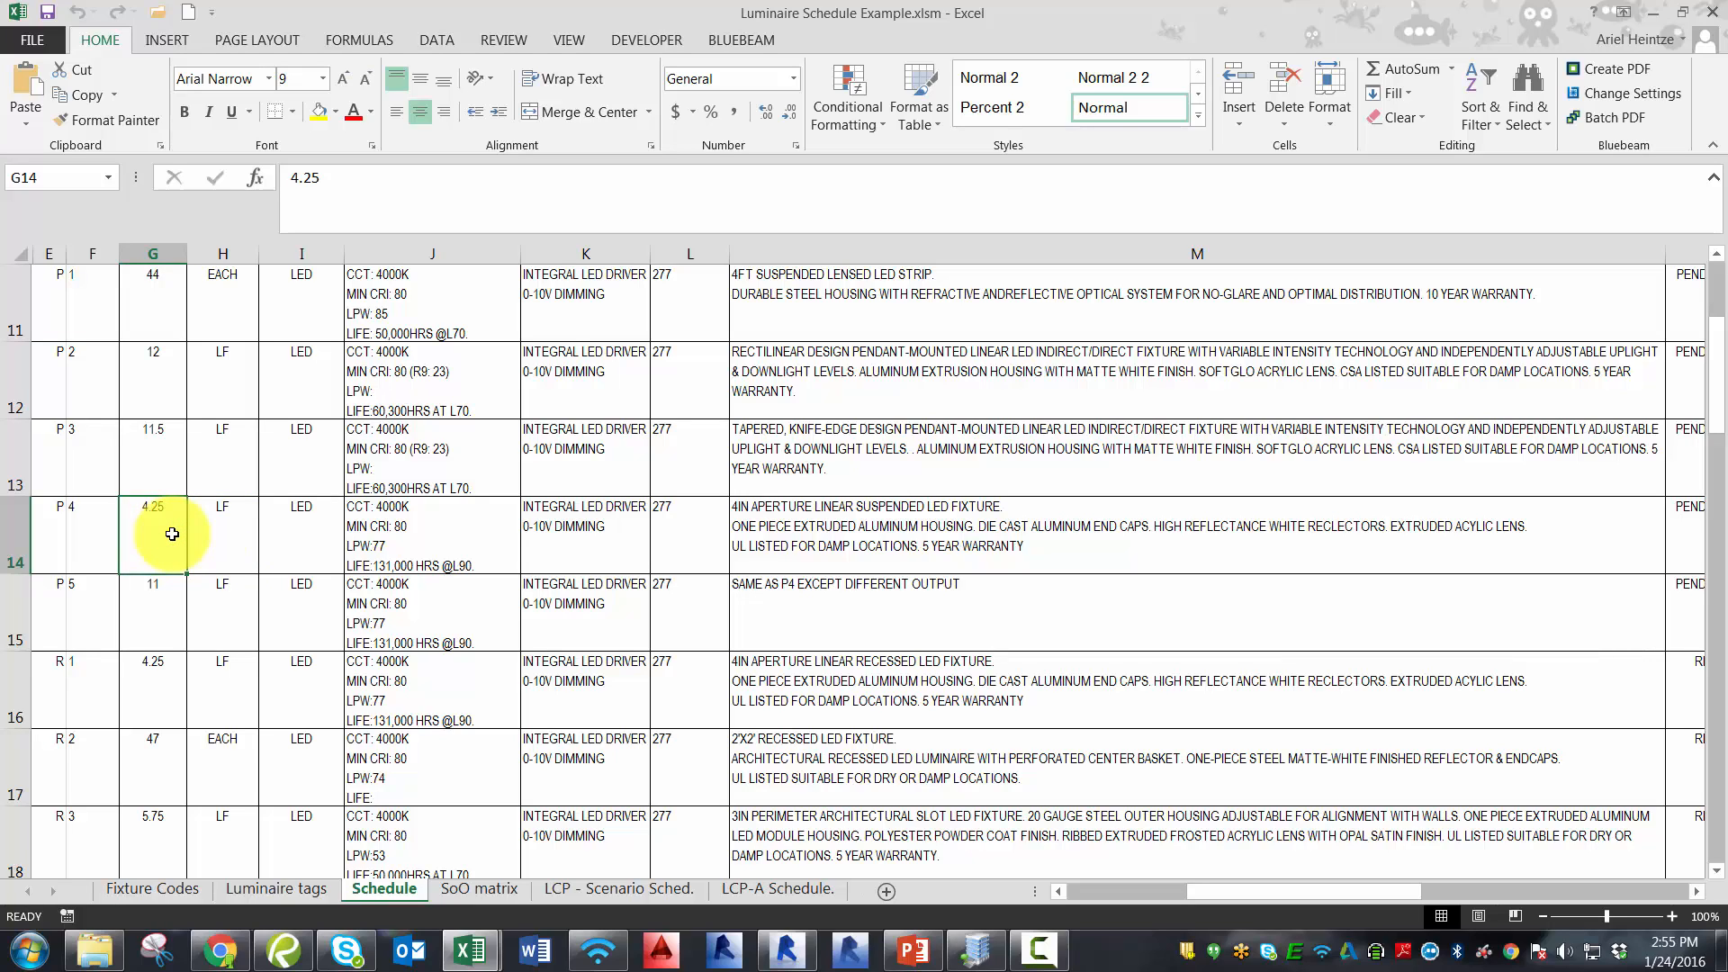
{"action": "left_click", "coordinate": [216, 517]}
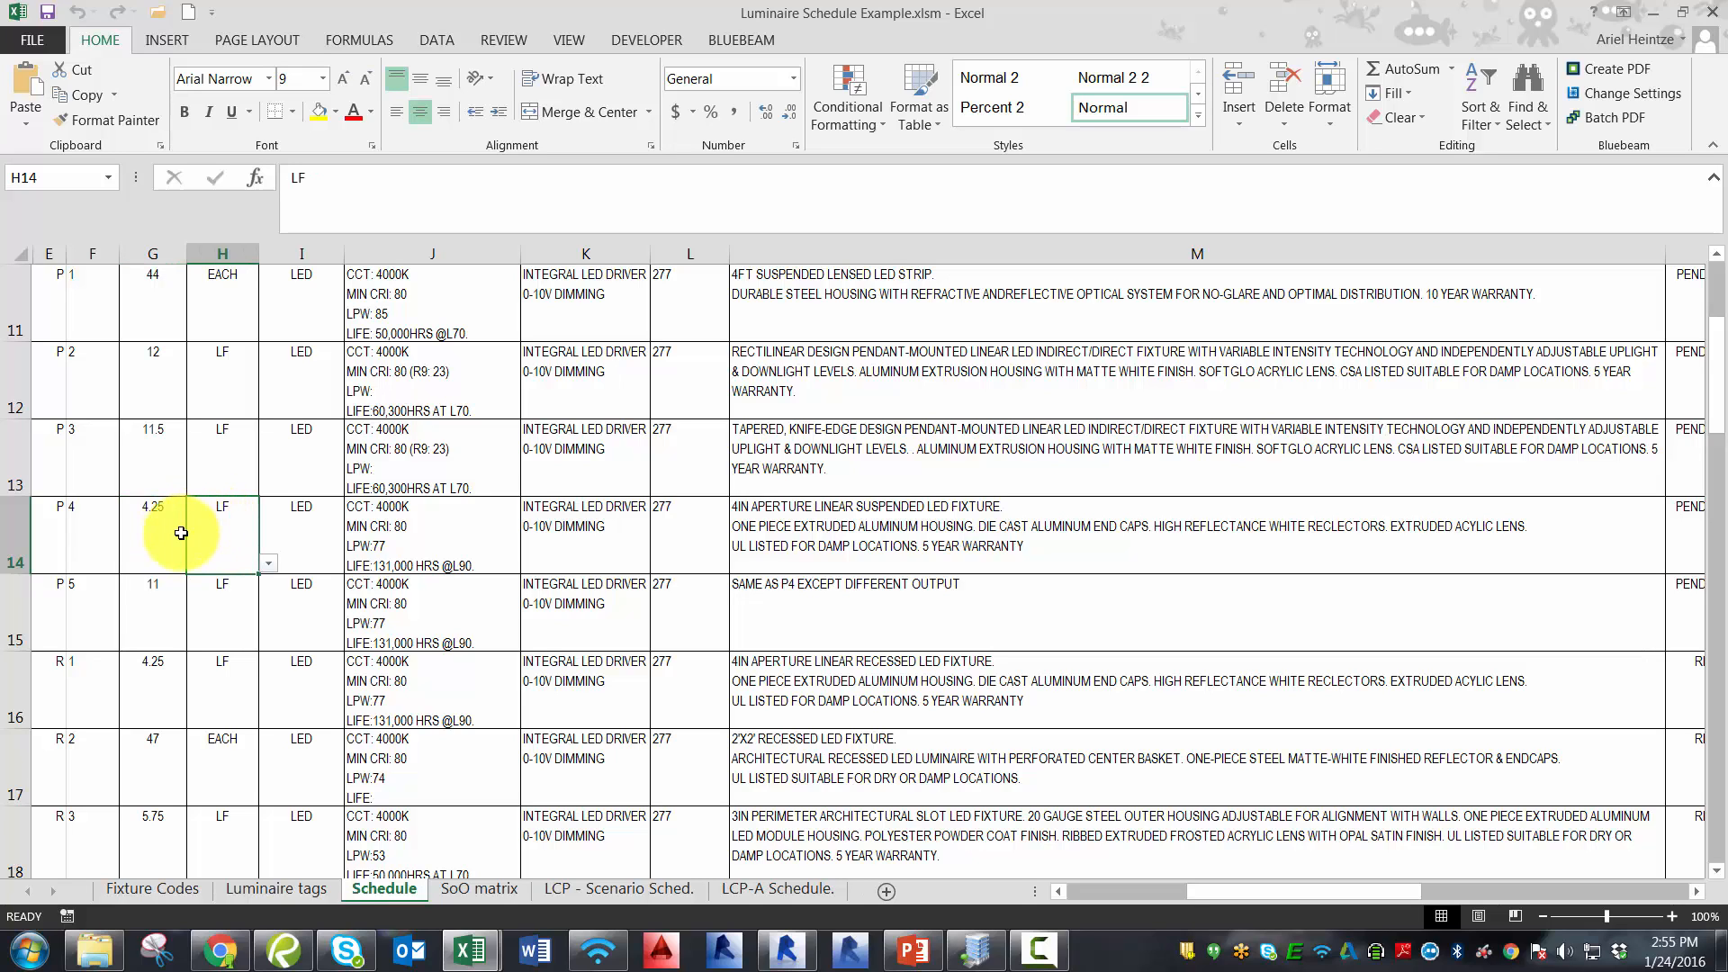
{"action": "left_click", "coordinate": [809, 961]}
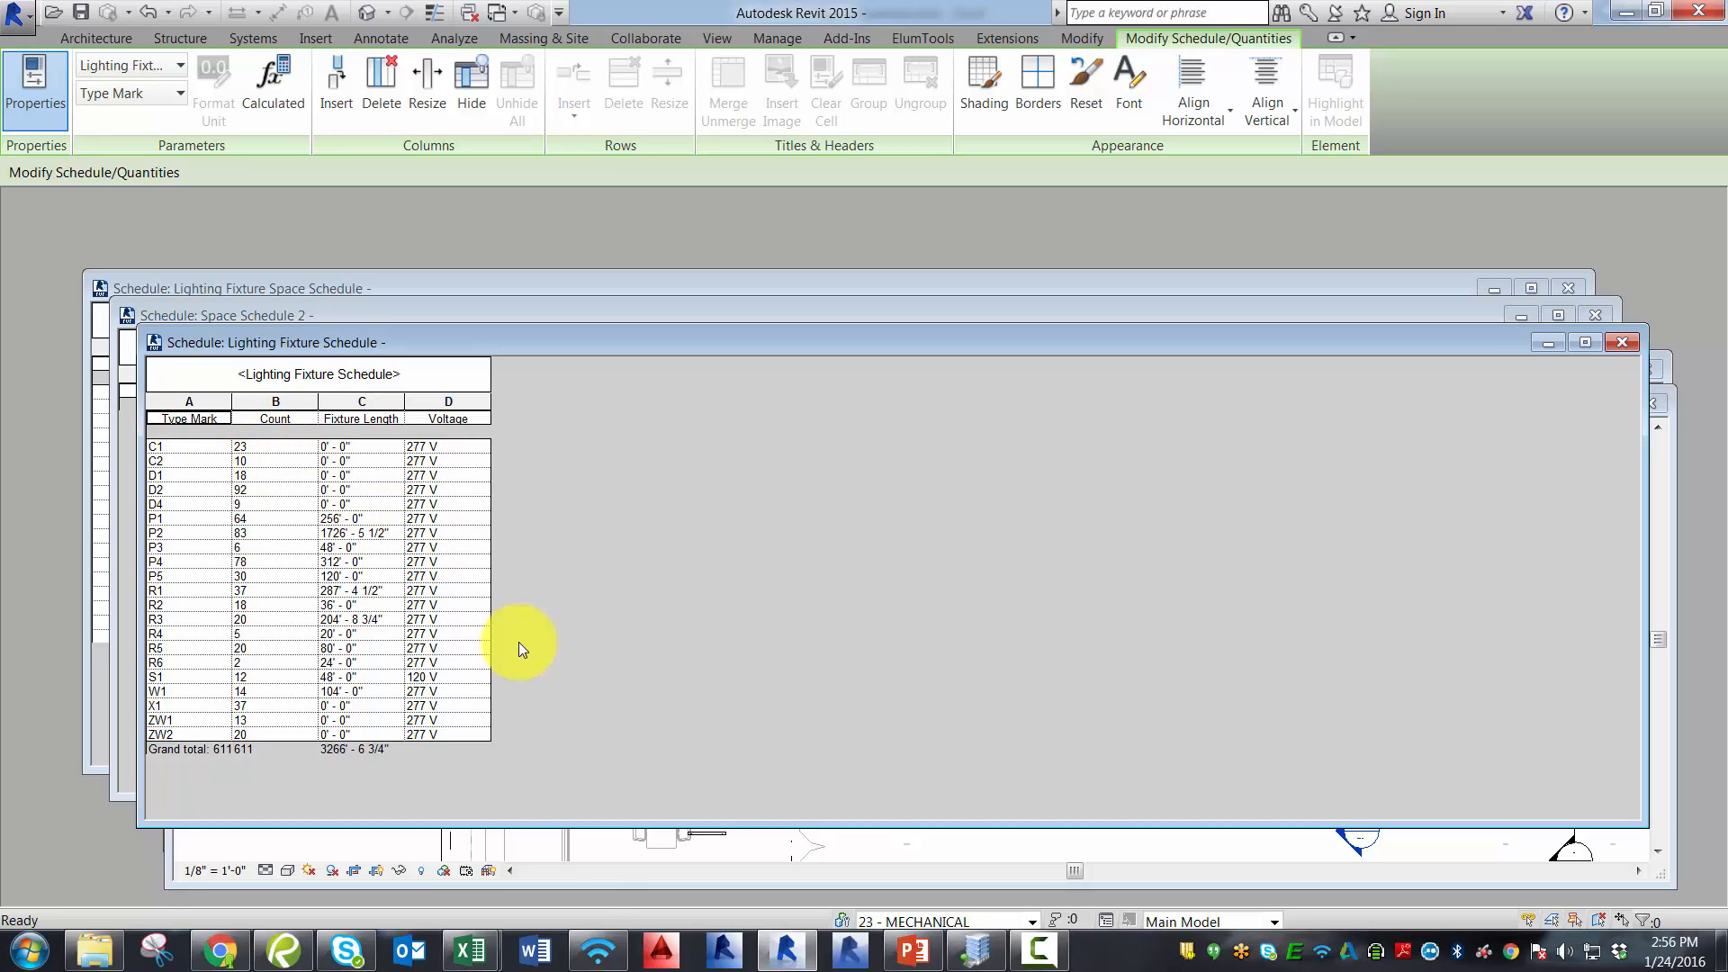
Return to the luminaire schedule workbook in Excel and compare tag, input watts and unit for fixtures P1, P2, P3, P4 and R2.
{"action": "left_click", "coordinate": [496, 954]}
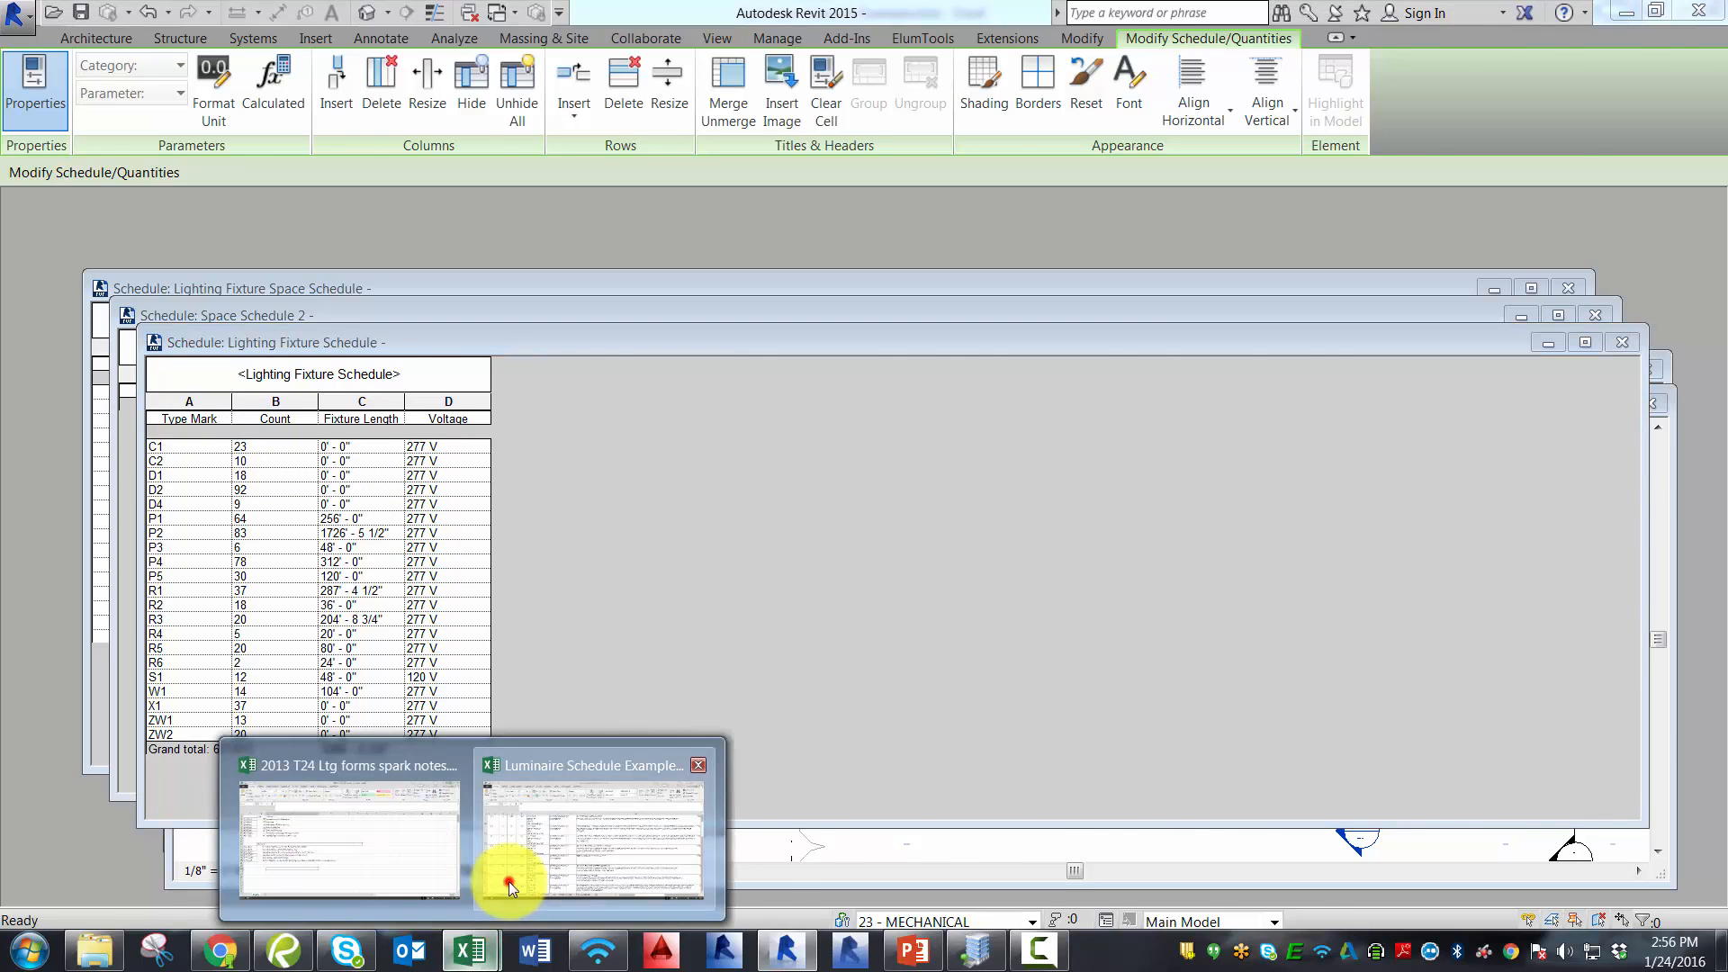
{"action": "left_click", "coordinate": [501, 868]}
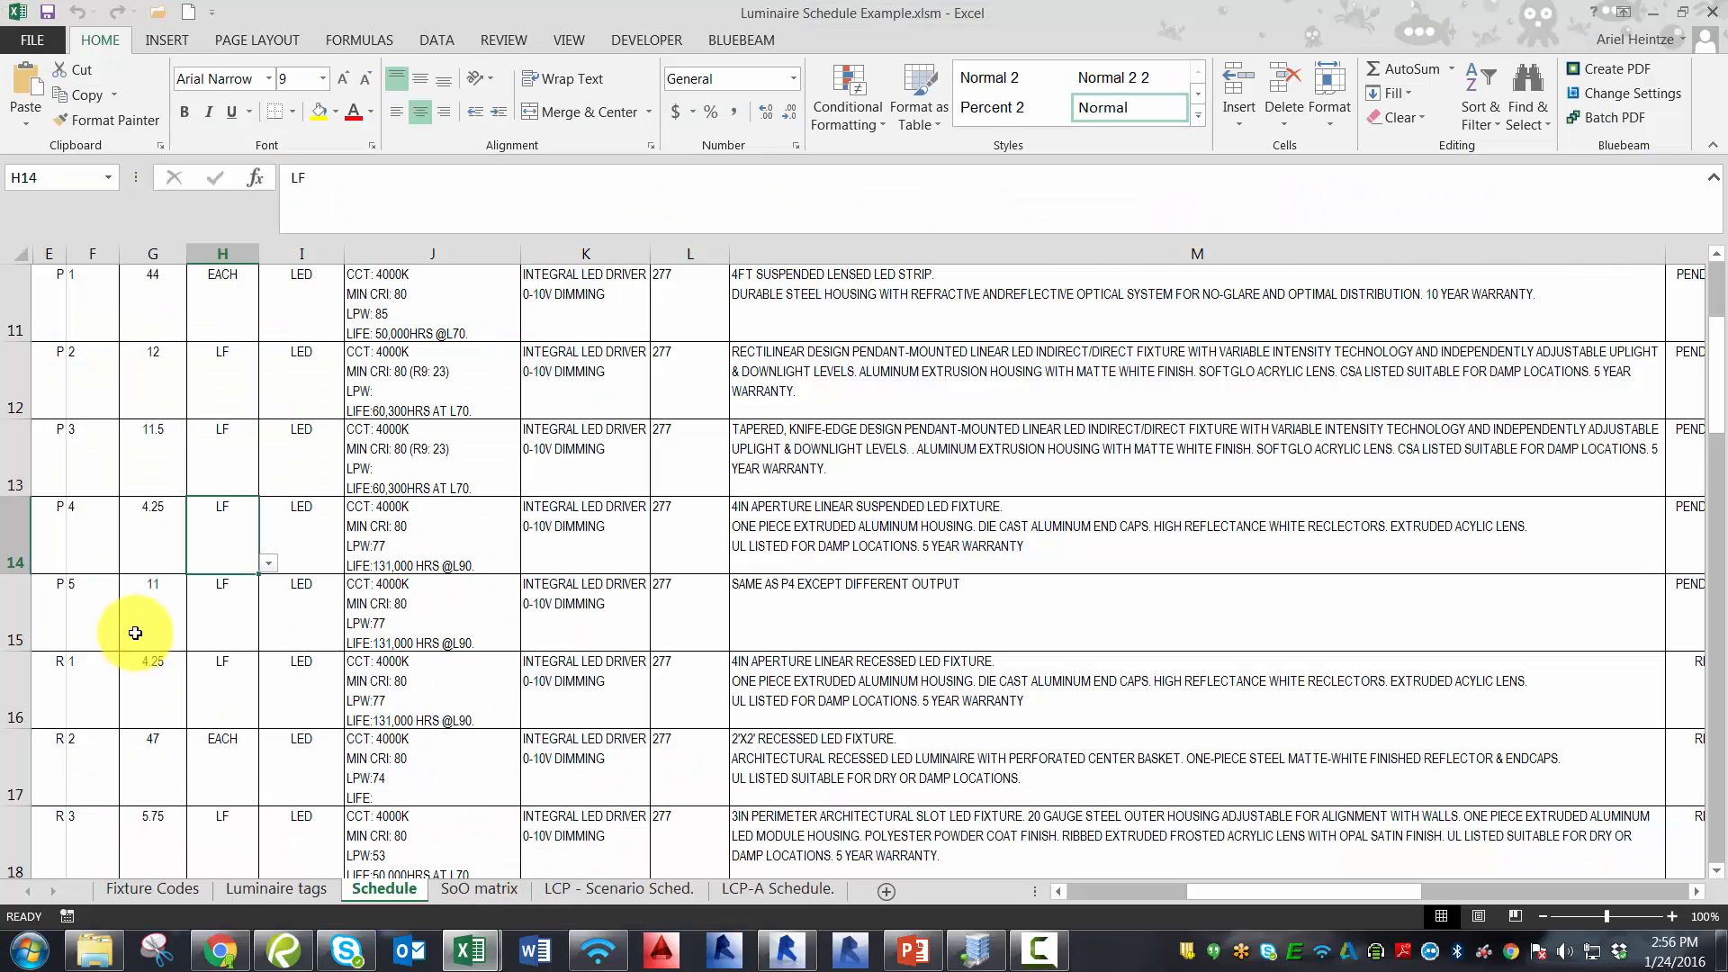
{"action": "left_click_drag", "start_coordinate": [52, 299], "coordinate": [221, 299]}
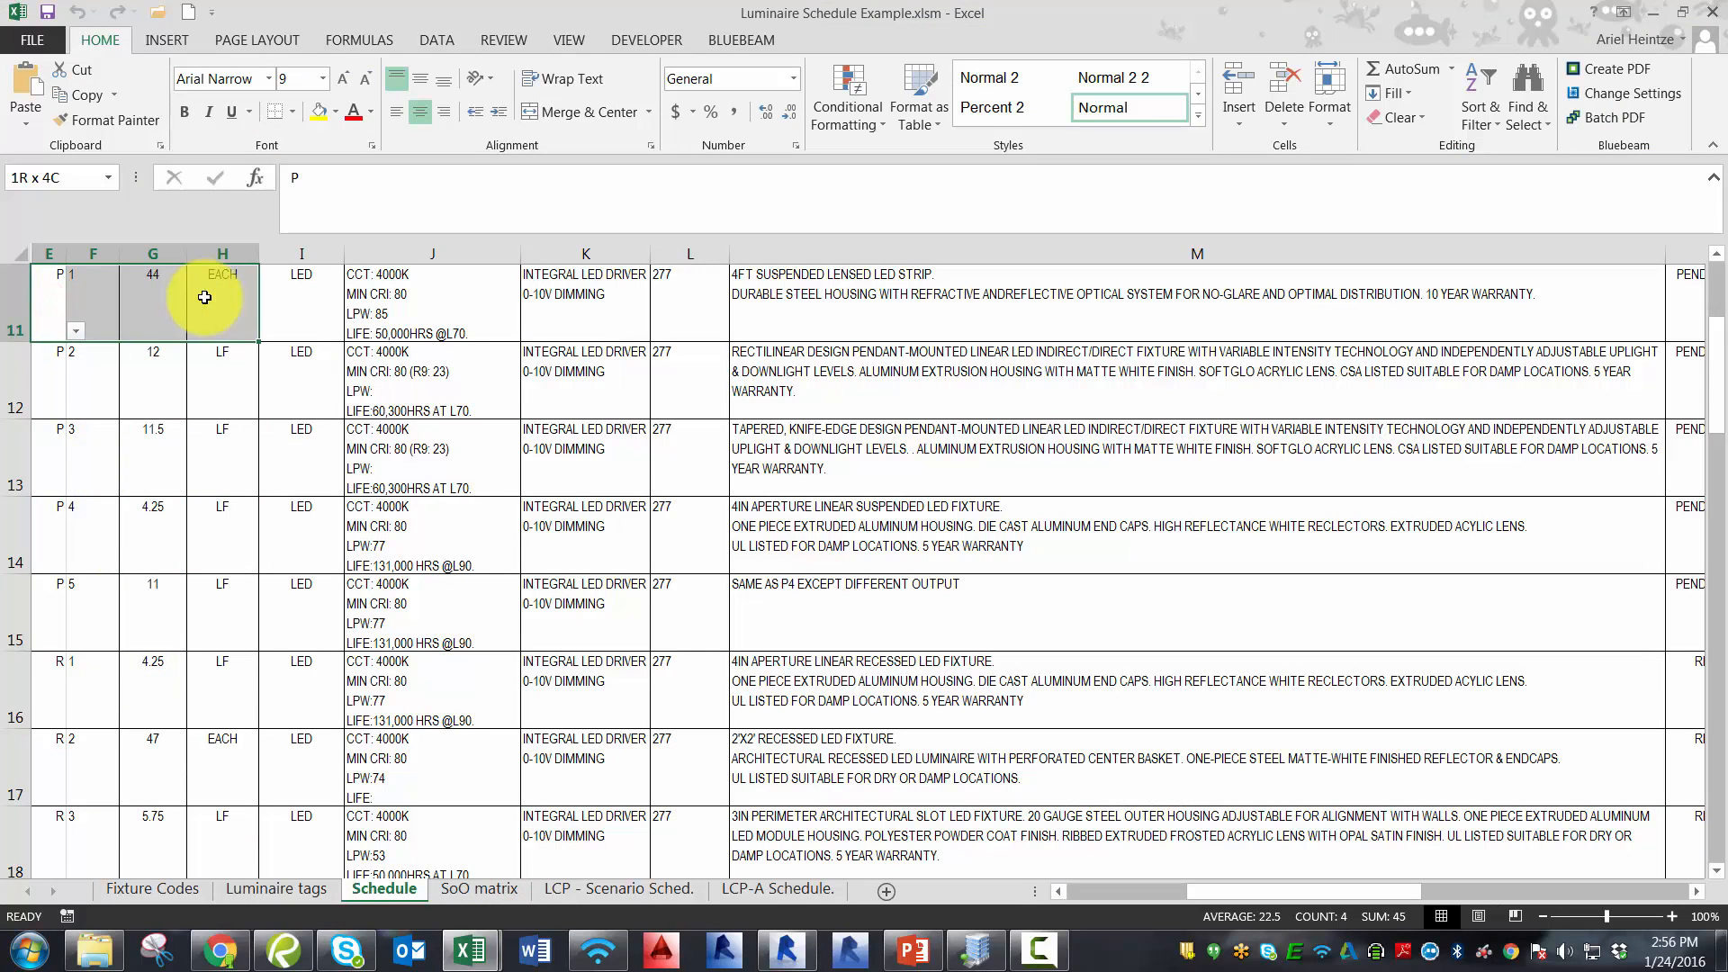
{"action": "left_click", "coordinate": [64, 394]}
{"action": "left_click_drag", "start_coordinate": [64, 394], "coordinate": [220, 384]}
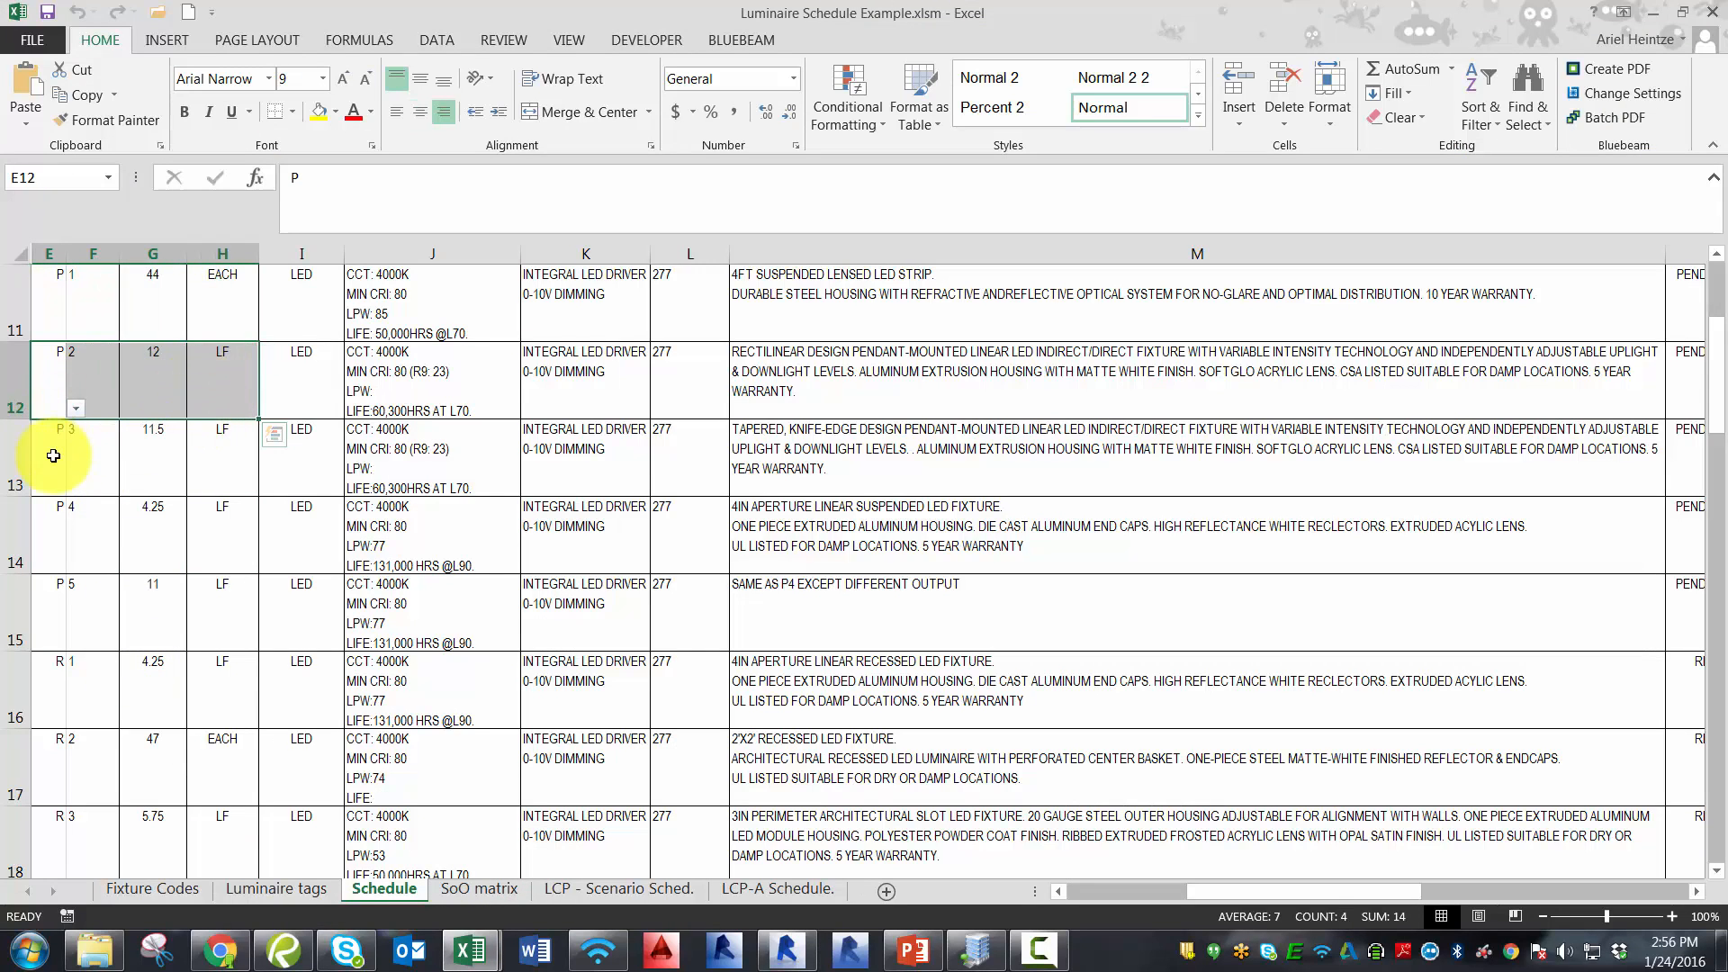
{"action": "left_click_drag", "start_coordinate": [54, 455], "coordinate": [209, 461]}
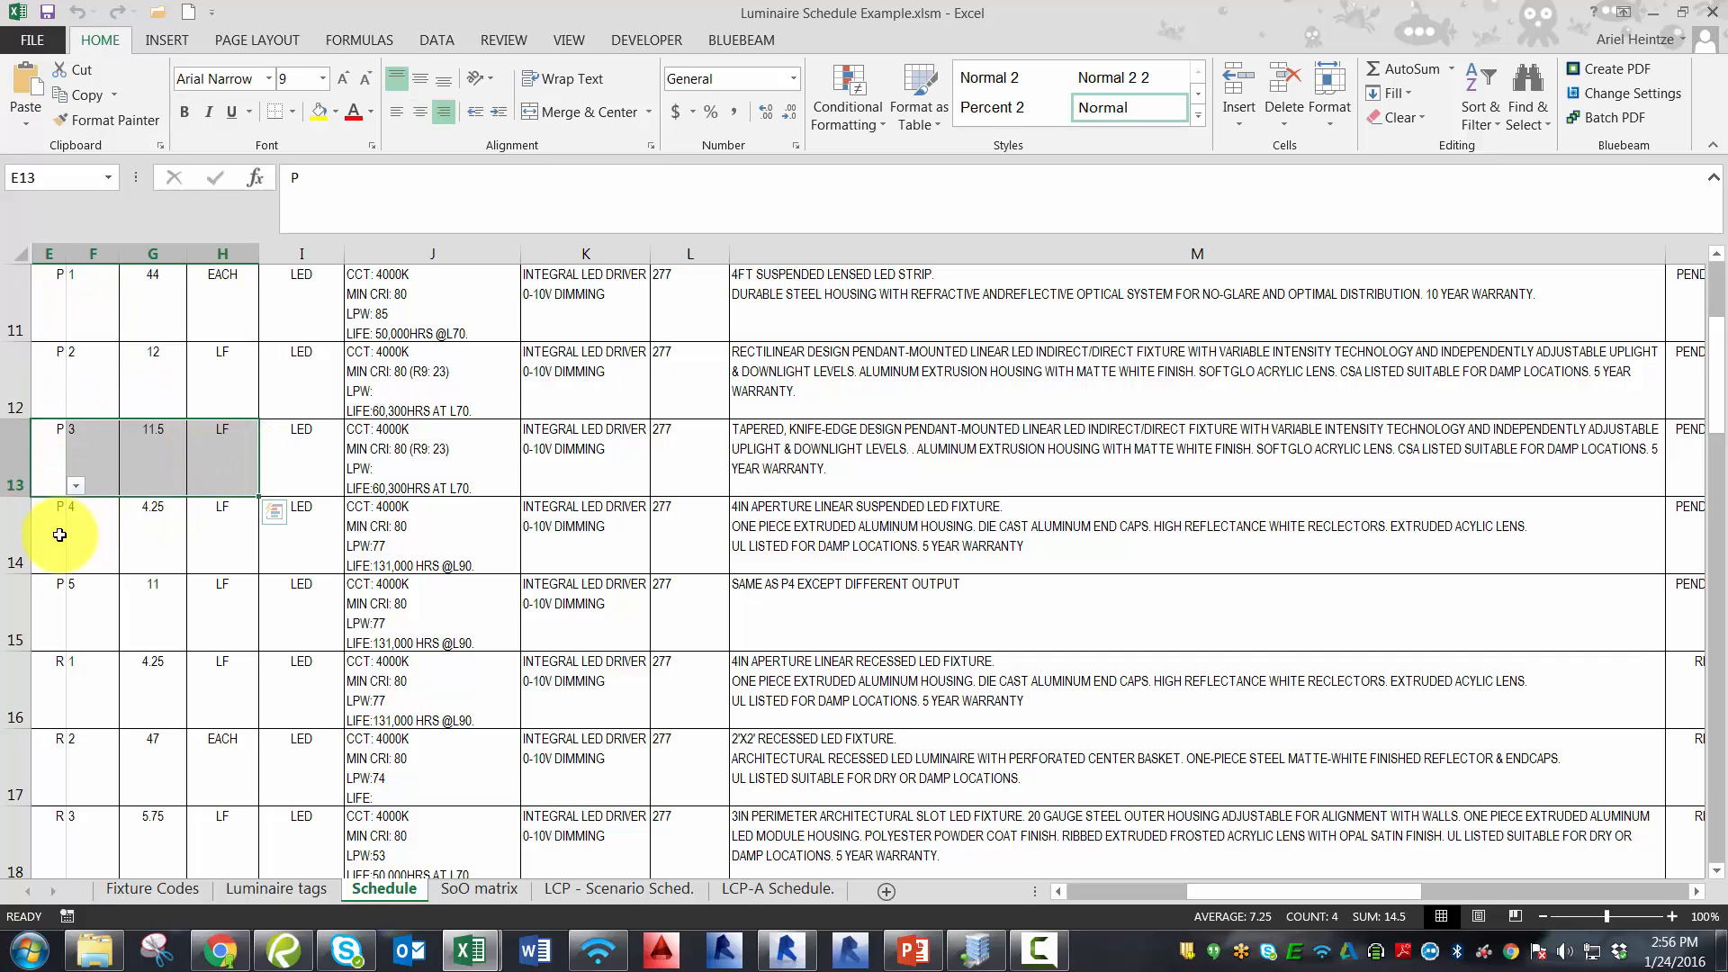
{"action": "left_click_drag", "start_coordinate": [66, 540], "coordinate": [216, 514]}
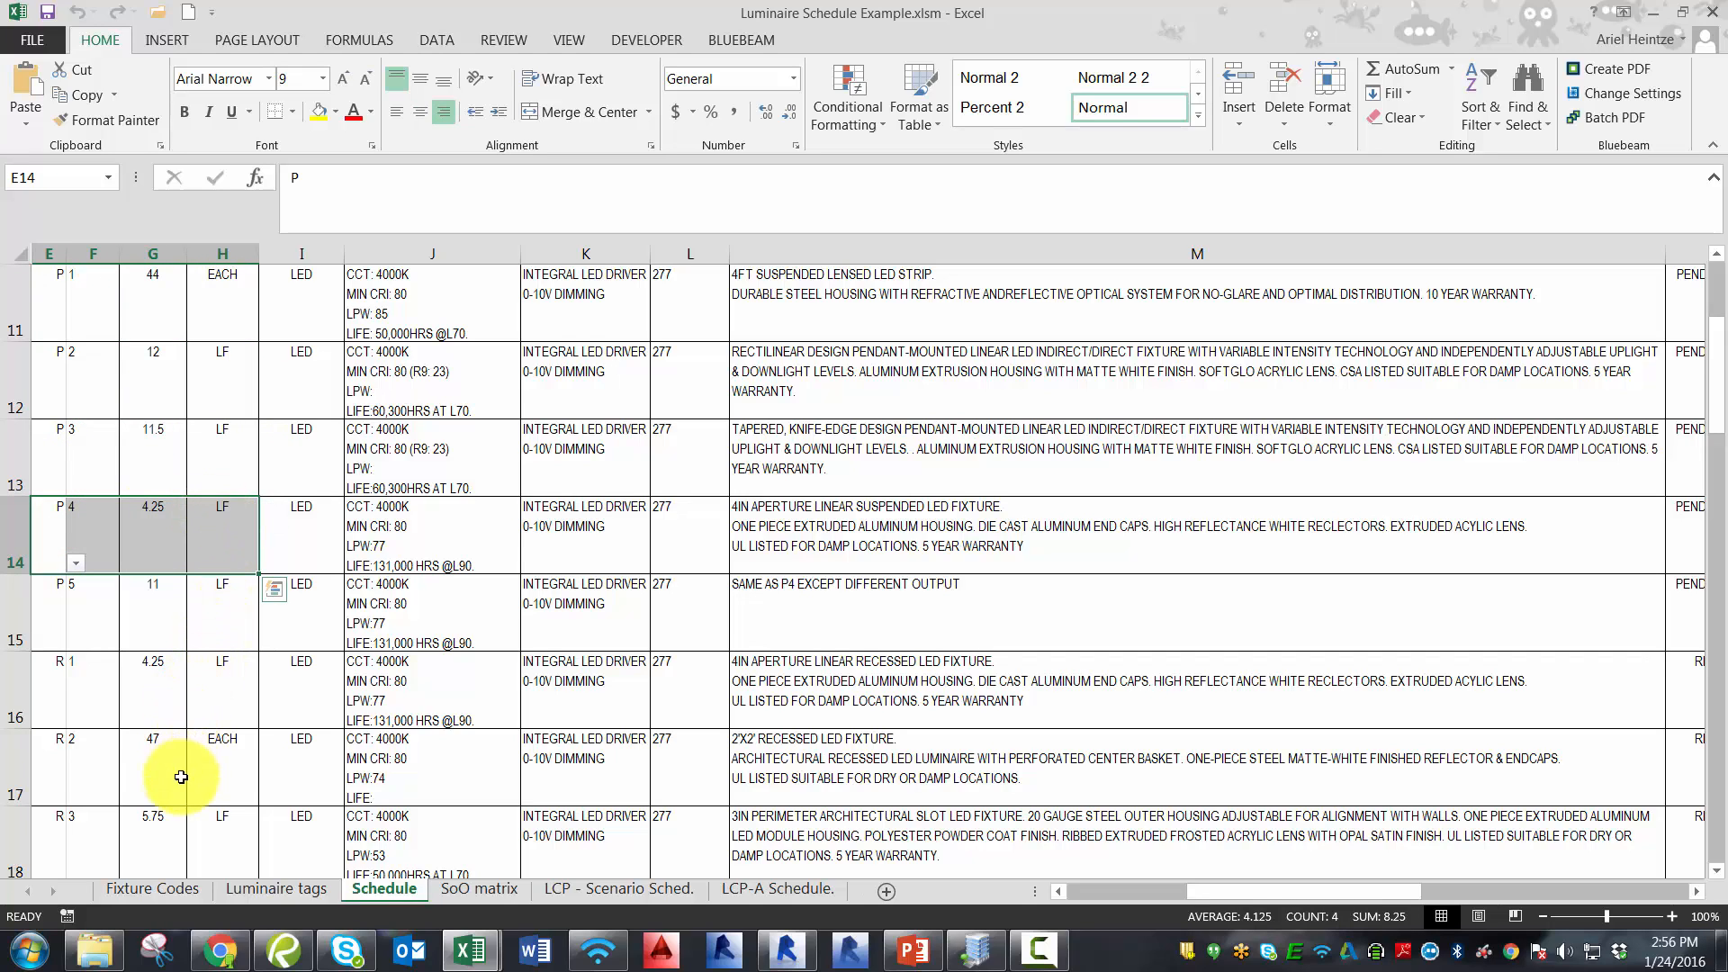
{"action": "left_click_drag", "start_coordinate": [49, 771], "coordinate": [232, 778]}
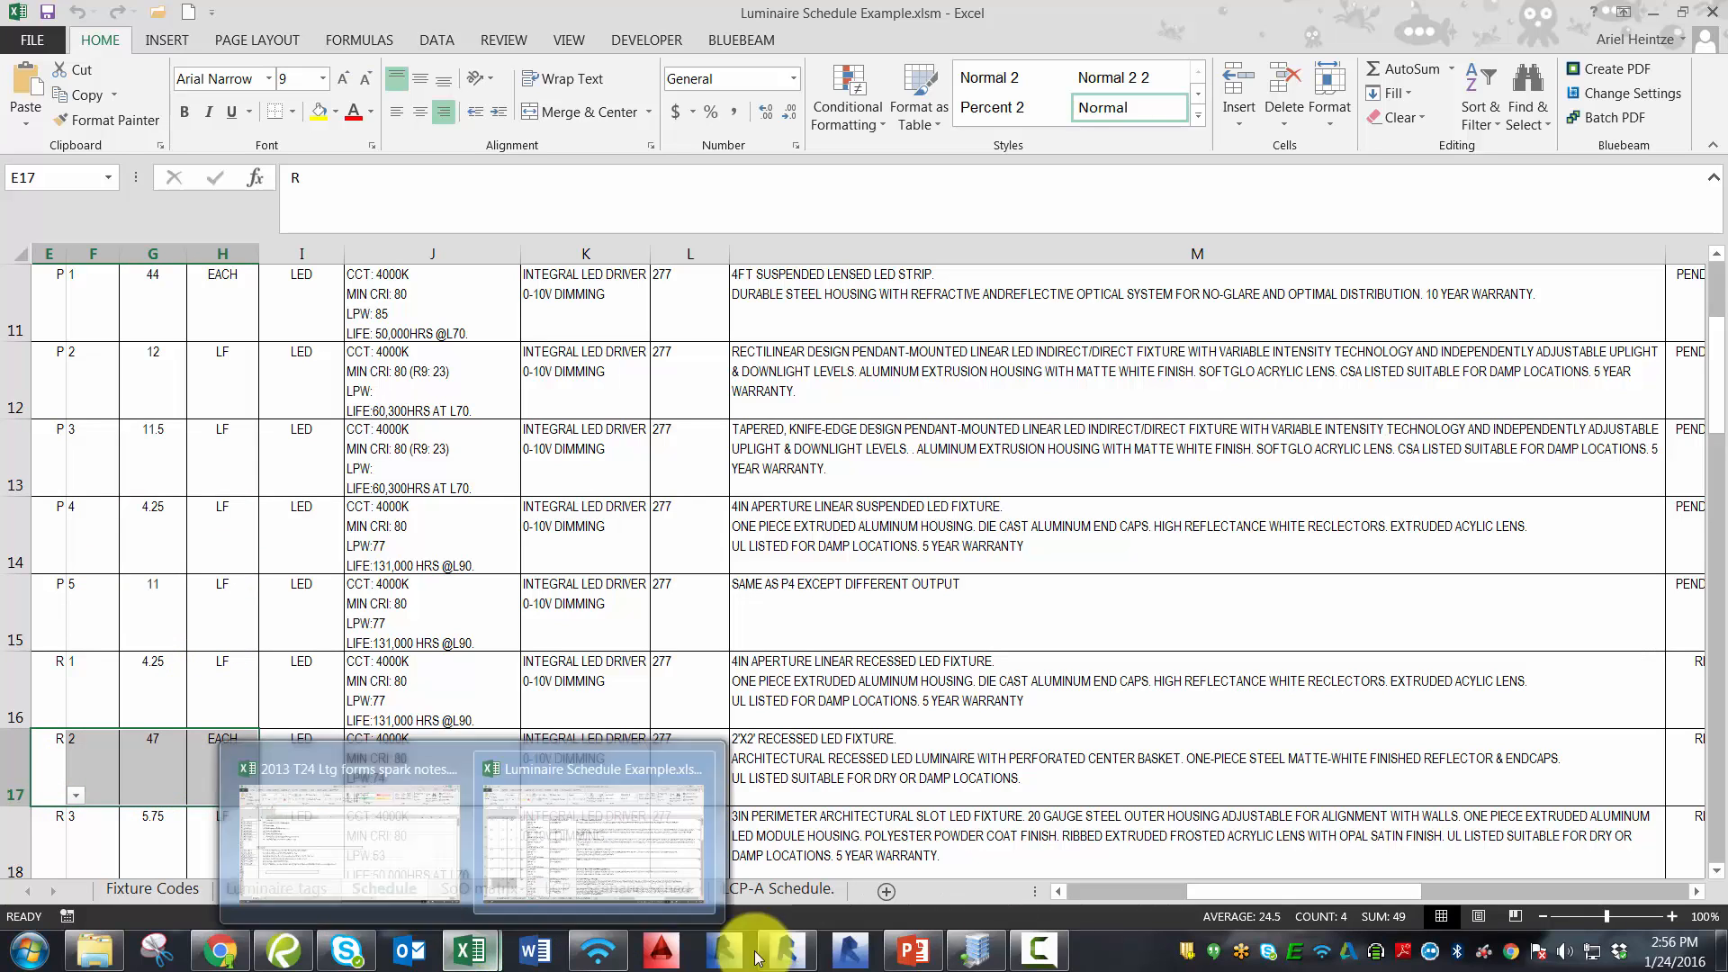
Return to Revit and view the report export settings for the Lighting Fixture Schedule, closing them without exporting.
{"action": "left_click", "coordinate": [789, 954]}
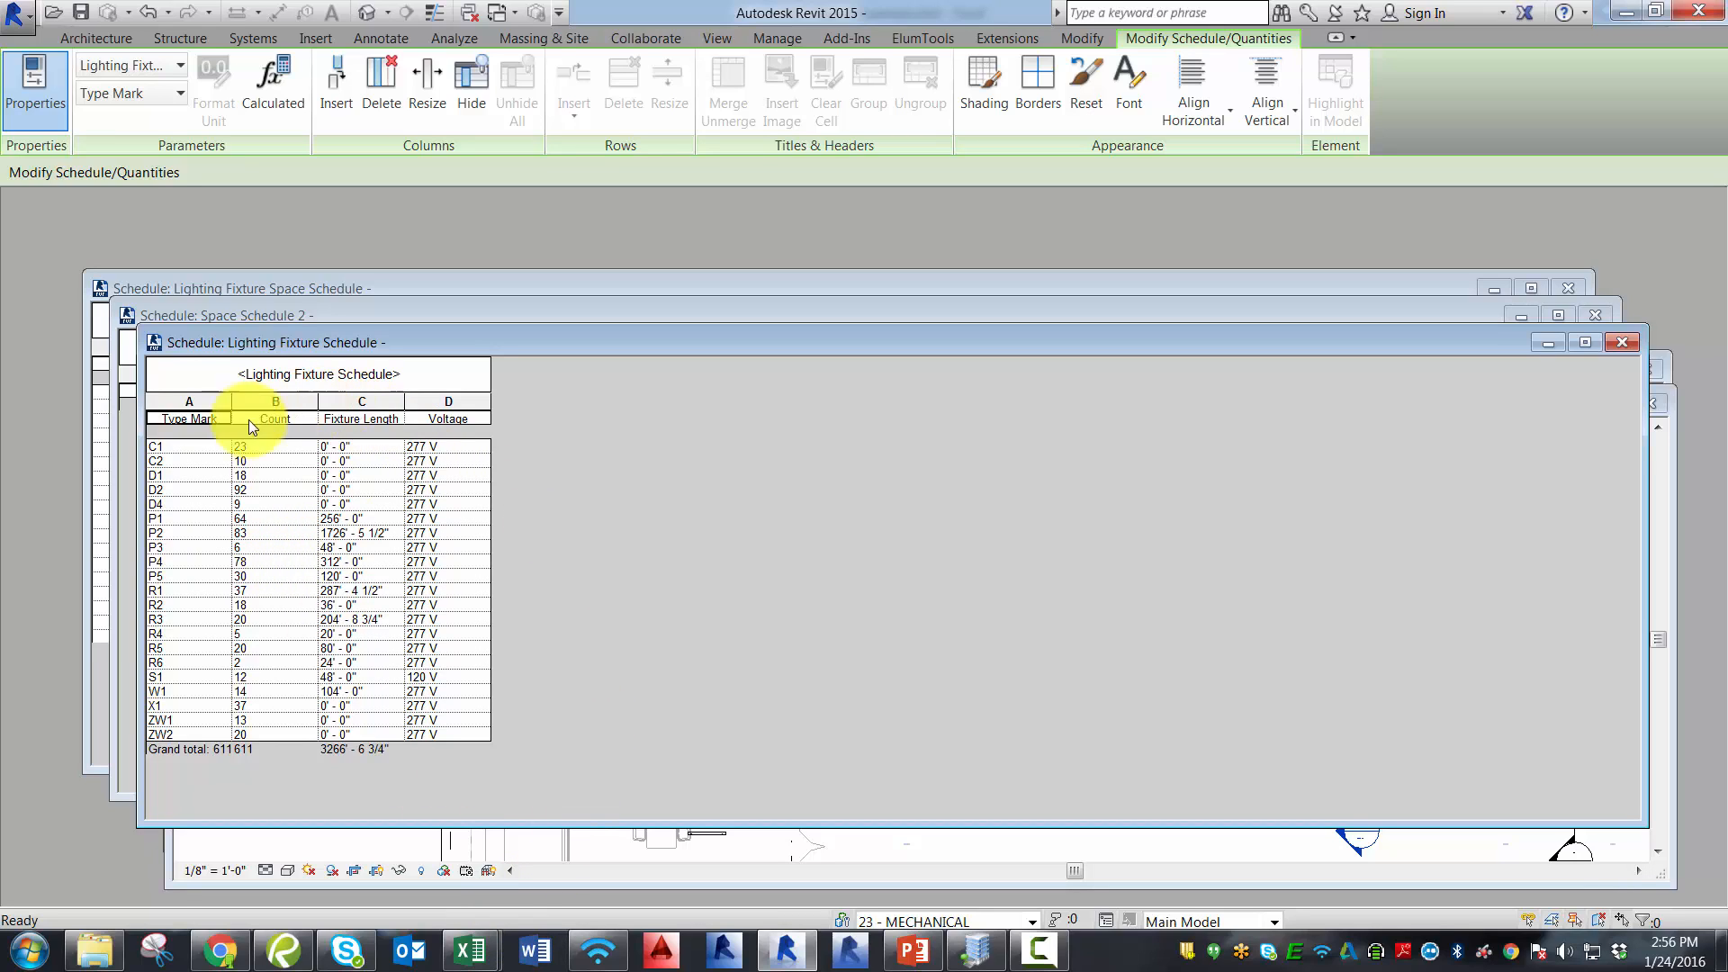
{"action": "left_click", "coordinate": [30, 19]}
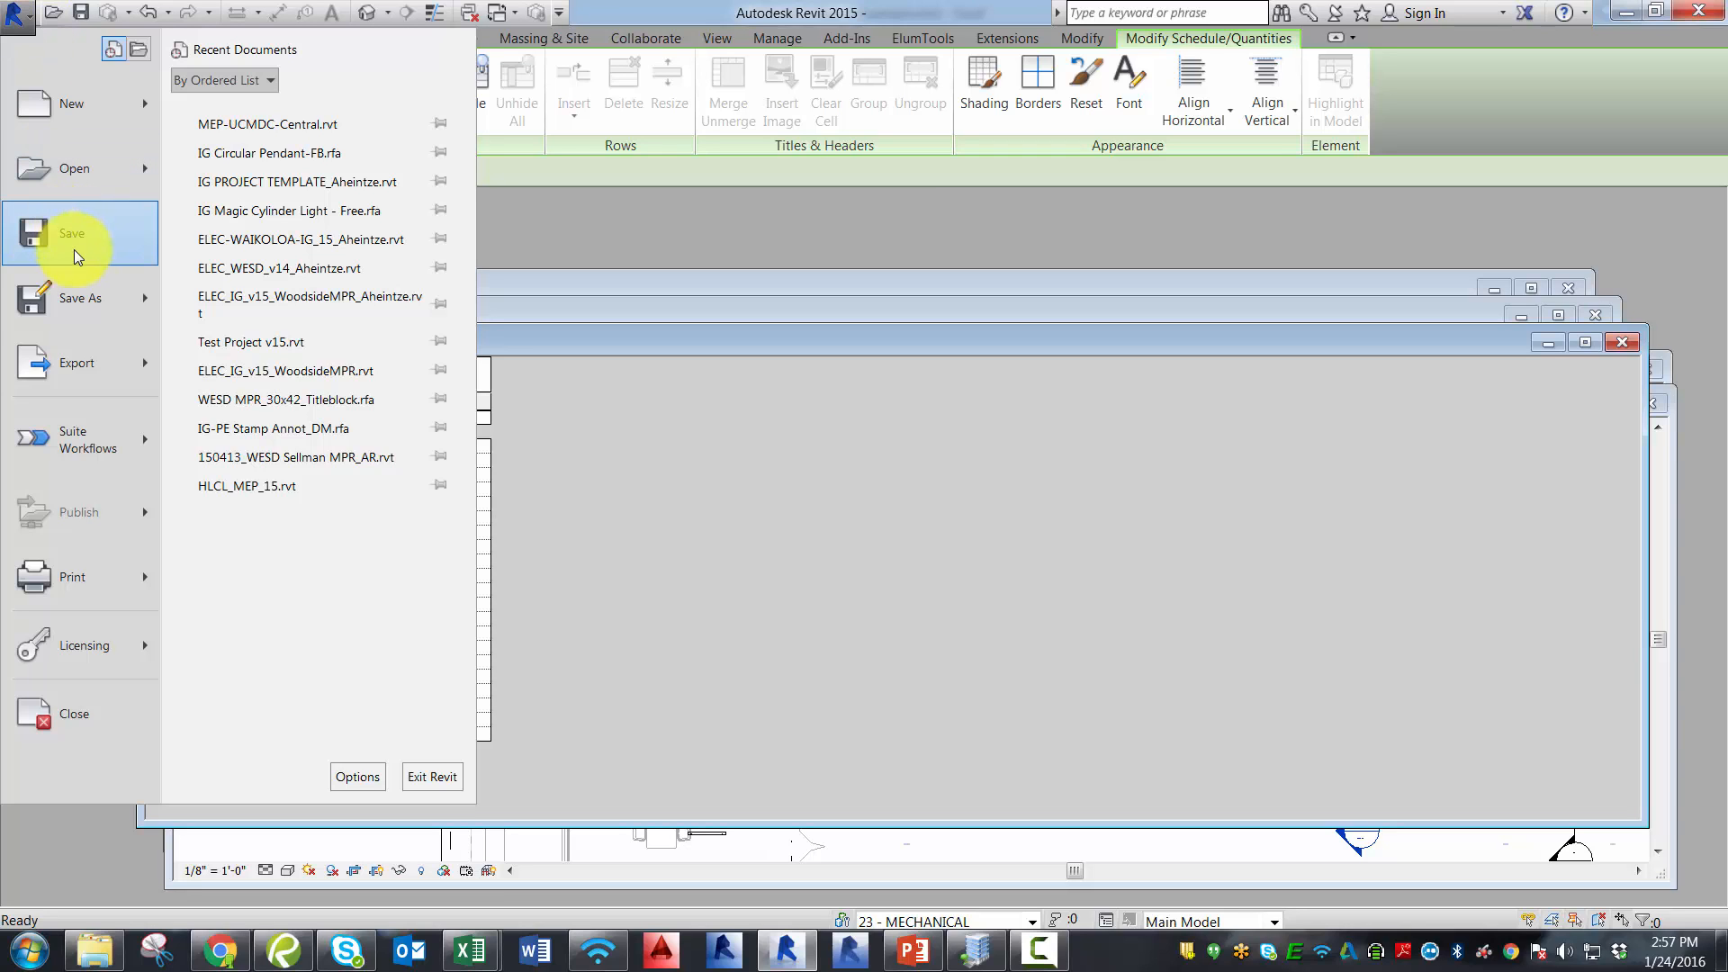
{"action": "mouse_move", "coordinate": [87, 355]}
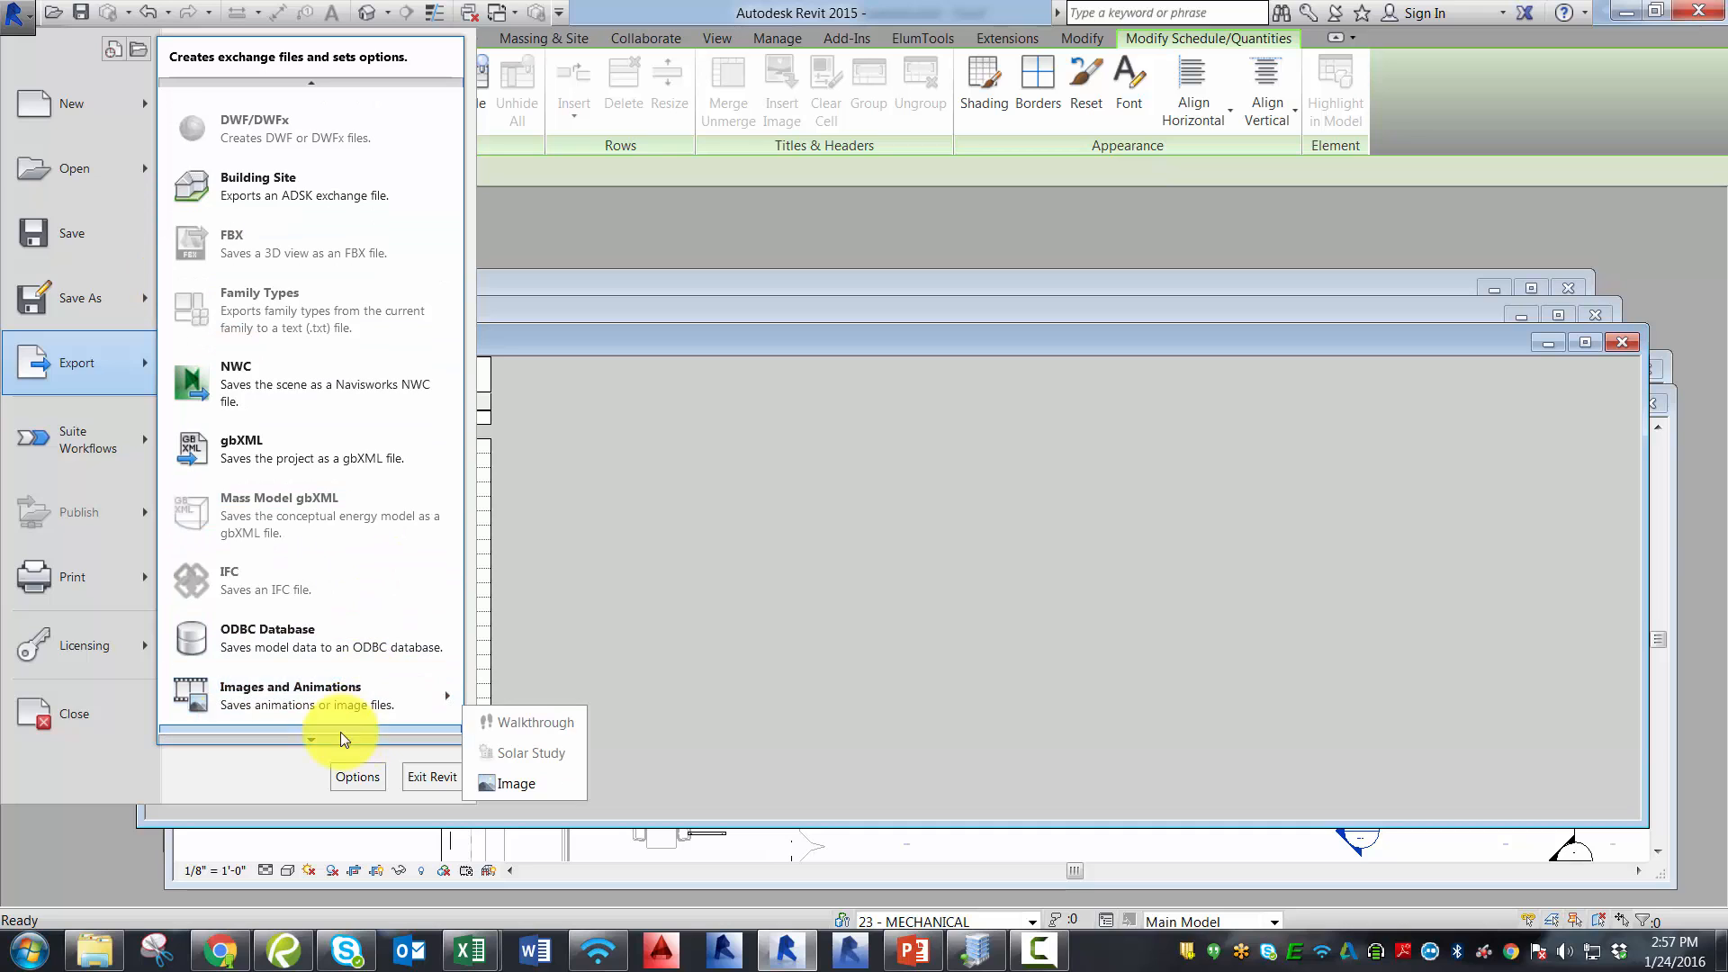
{"action": "mouse_move", "coordinate": [323, 739]}
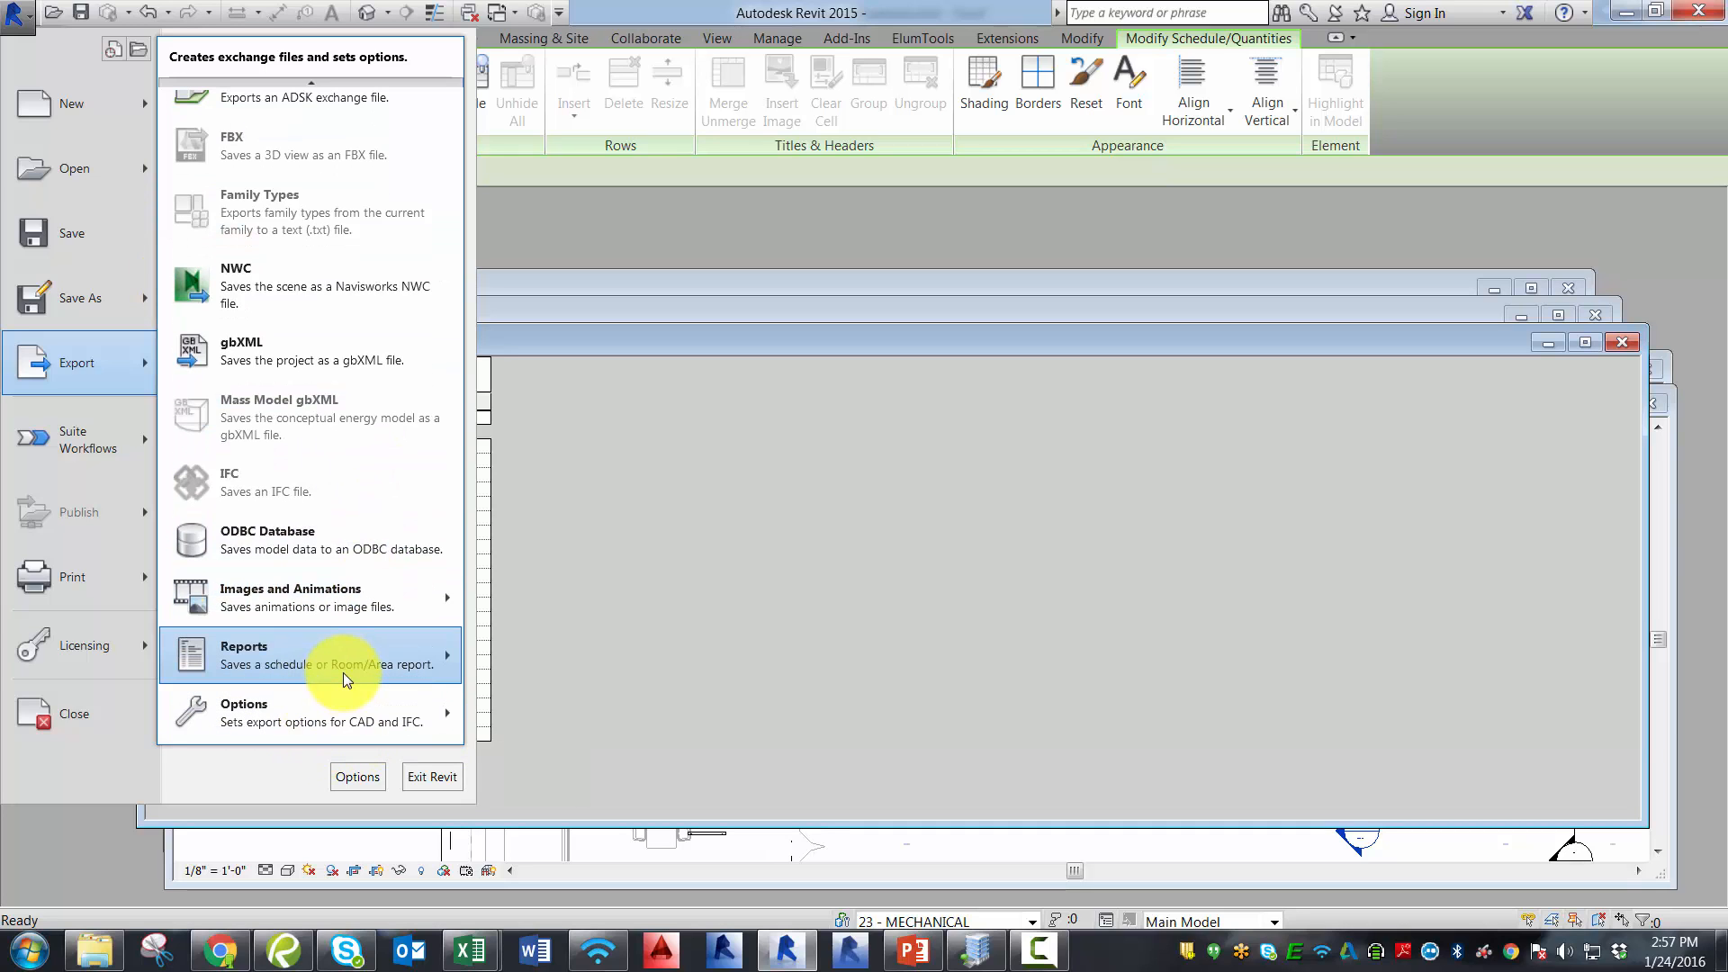
{"action": "mouse_move", "coordinate": [349, 673]}
{"action": "left_click", "coordinate": [482, 646]}
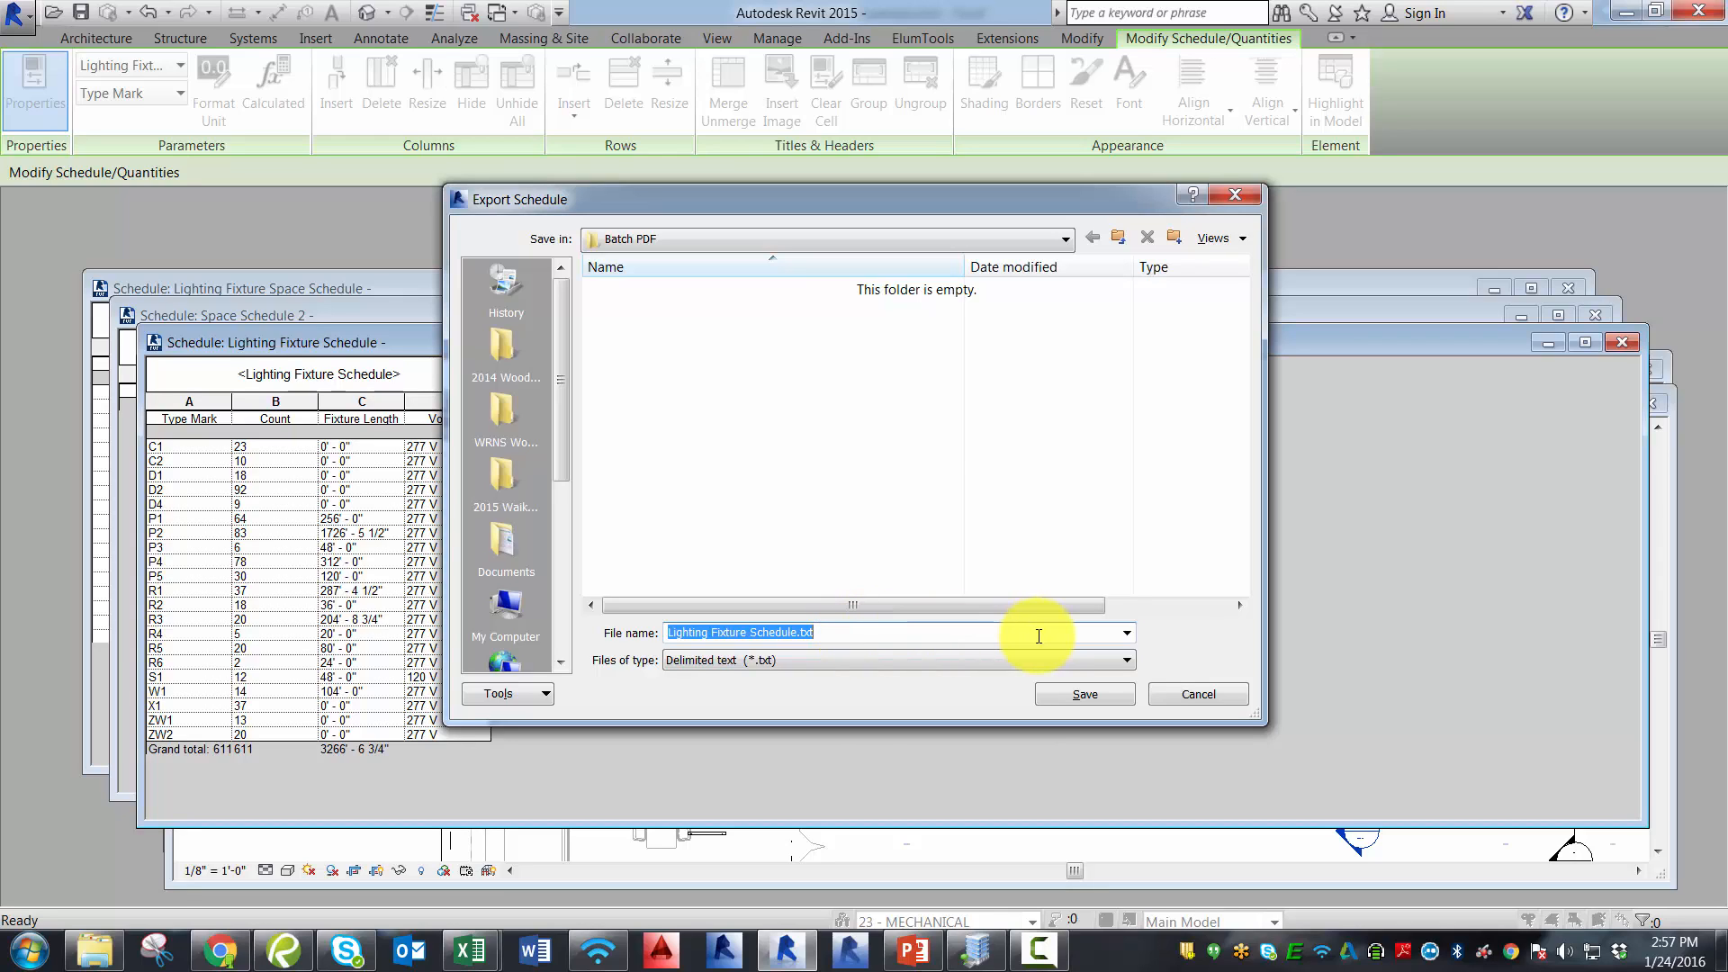
{"action": "left_click", "coordinate": [1229, 700]}
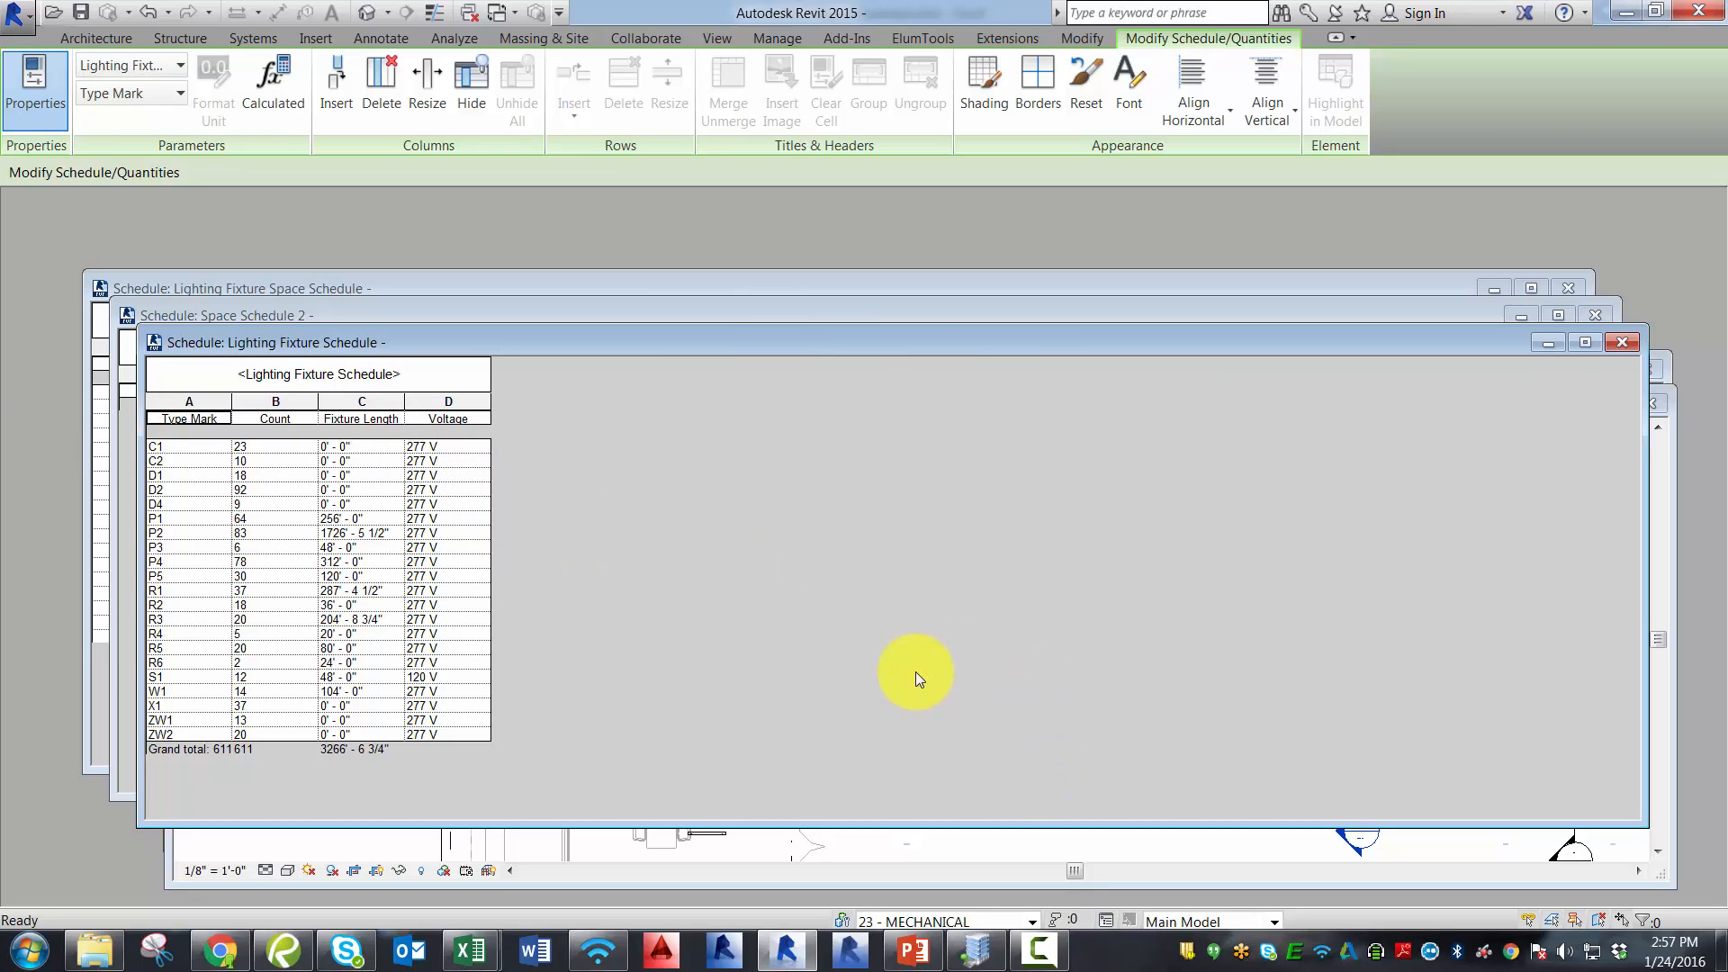
Switch to EnergyPro and create a new building file.
{"action": "left_click", "coordinate": [970, 964]}
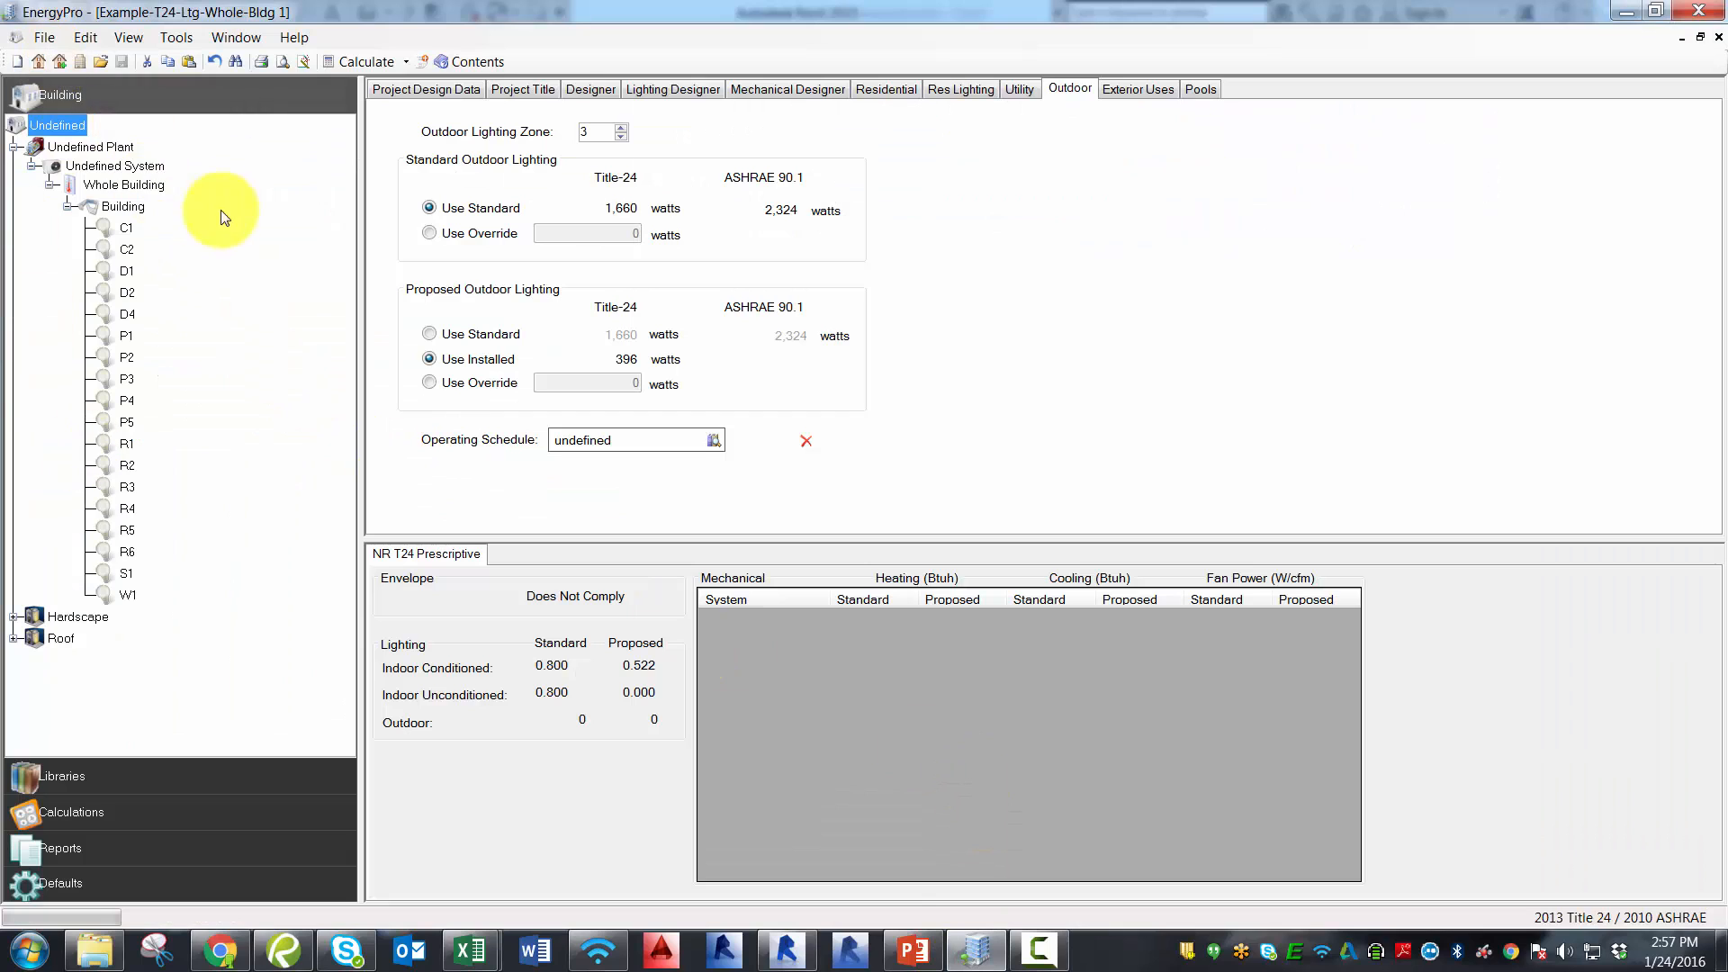
{"action": "left_click", "coordinate": [53, 32]}
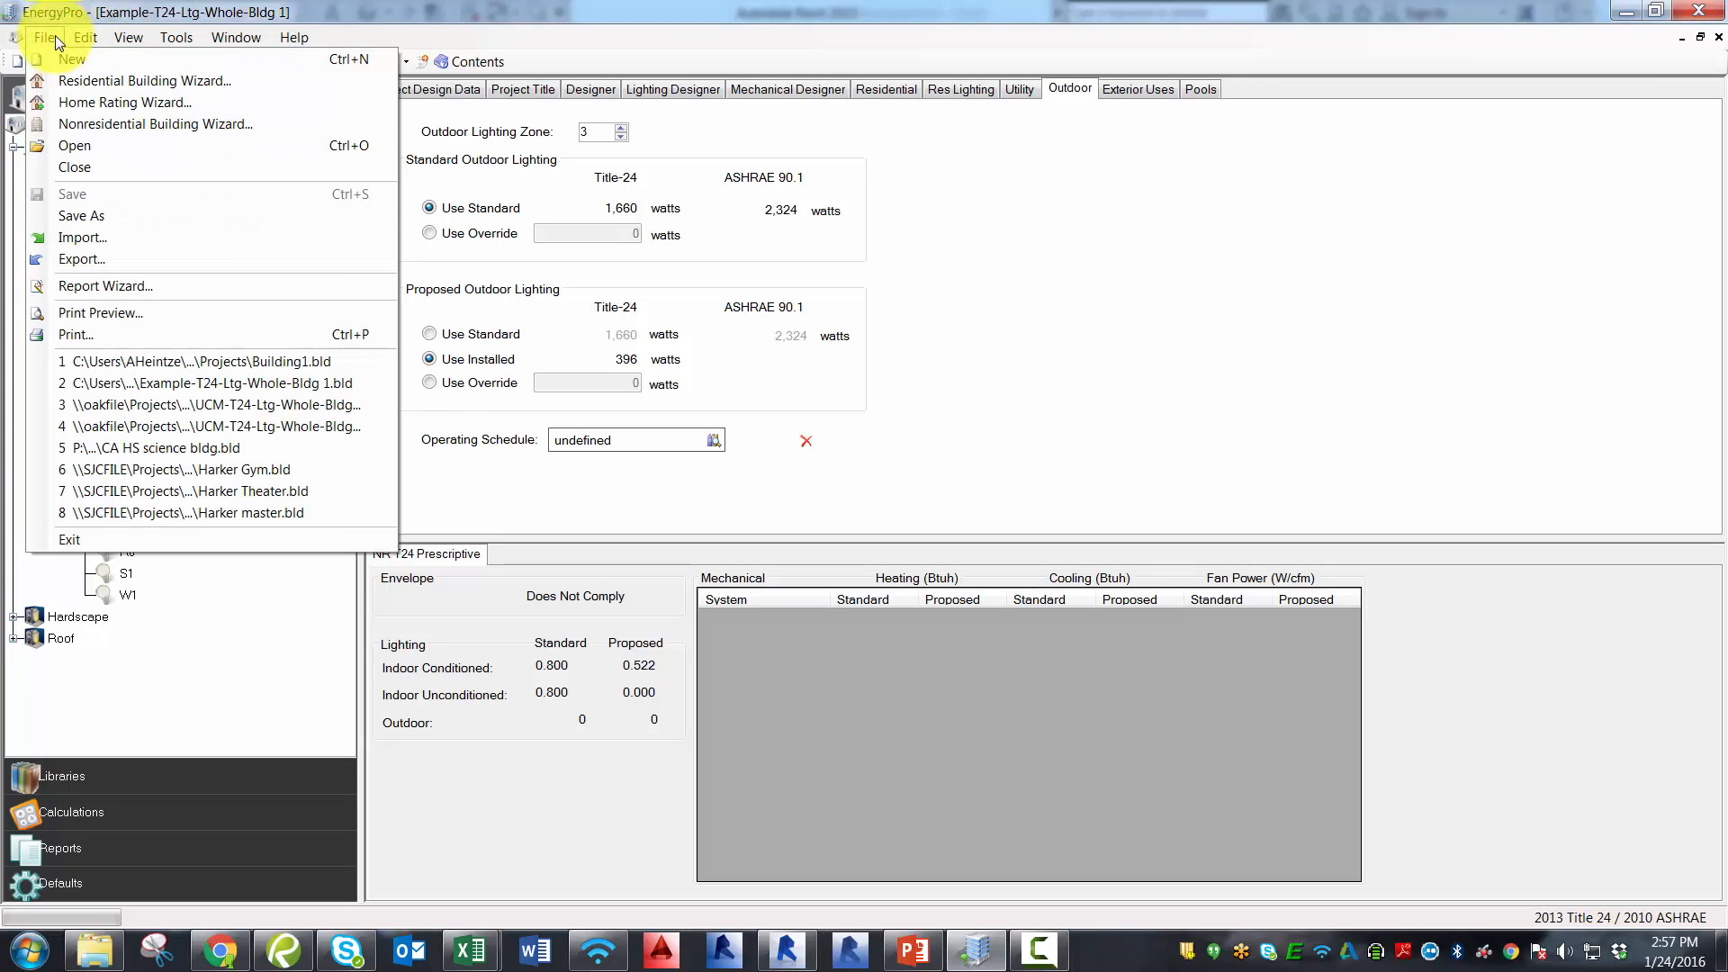
{"action": "left_click", "coordinate": [57, 63]}
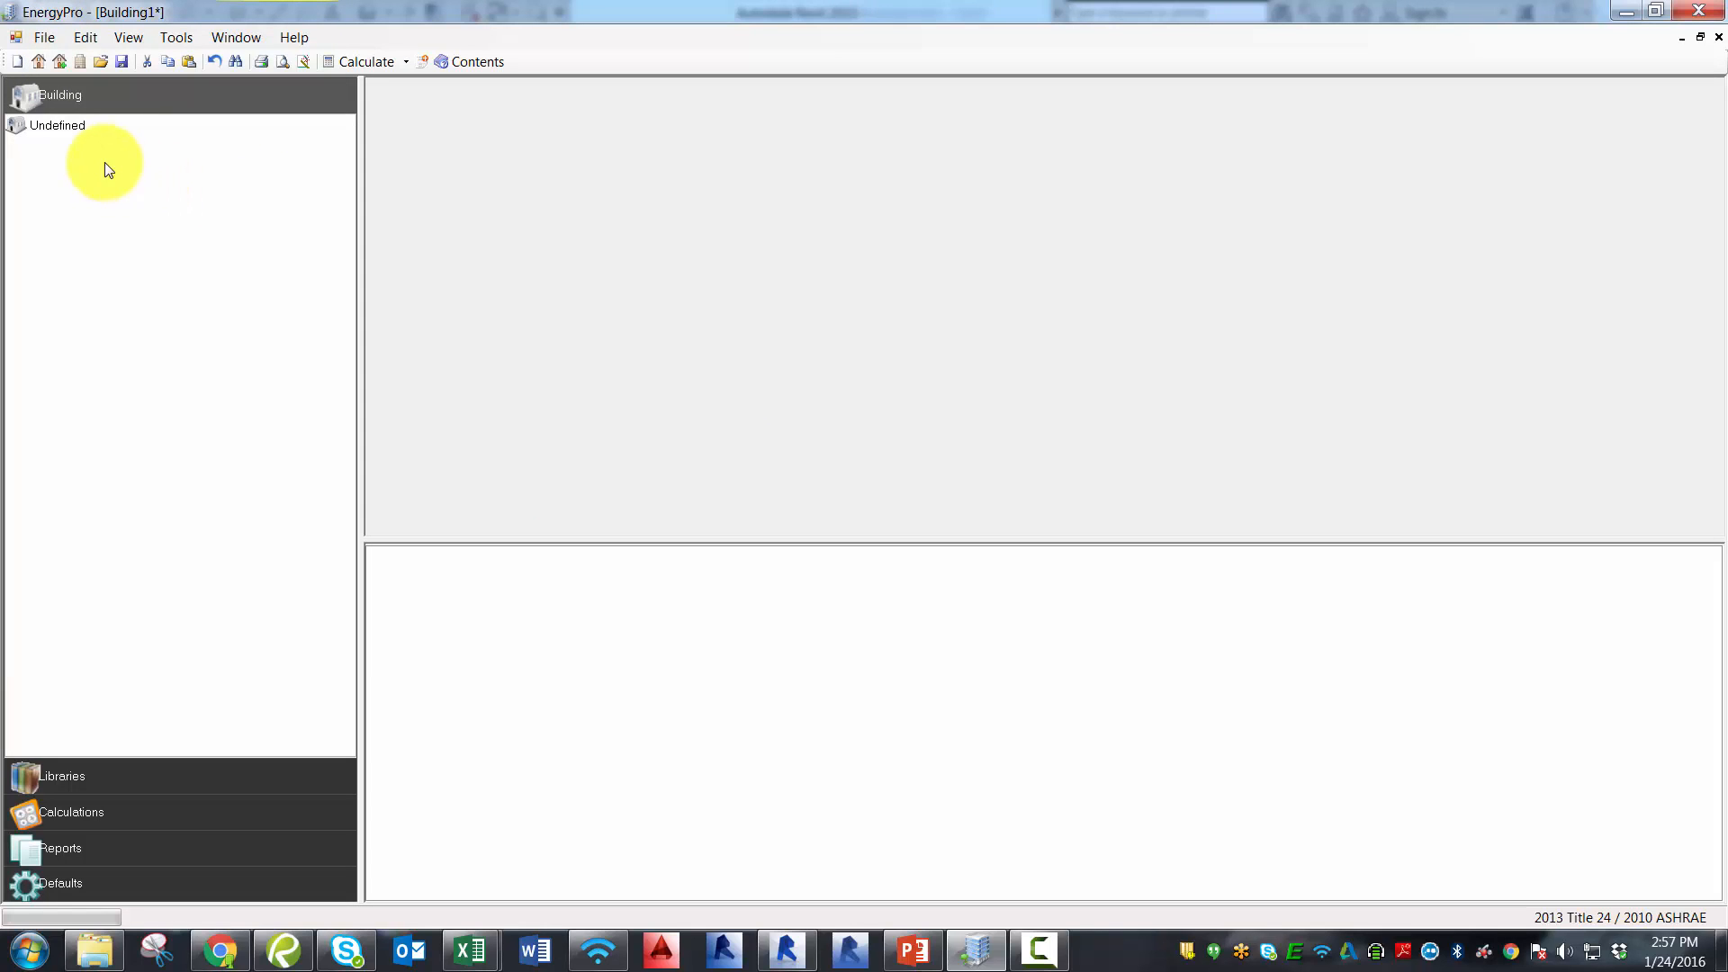
Add a plant to the undefined building and a system under that plant.
{"action": "left_click", "coordinate": [63, 127]}
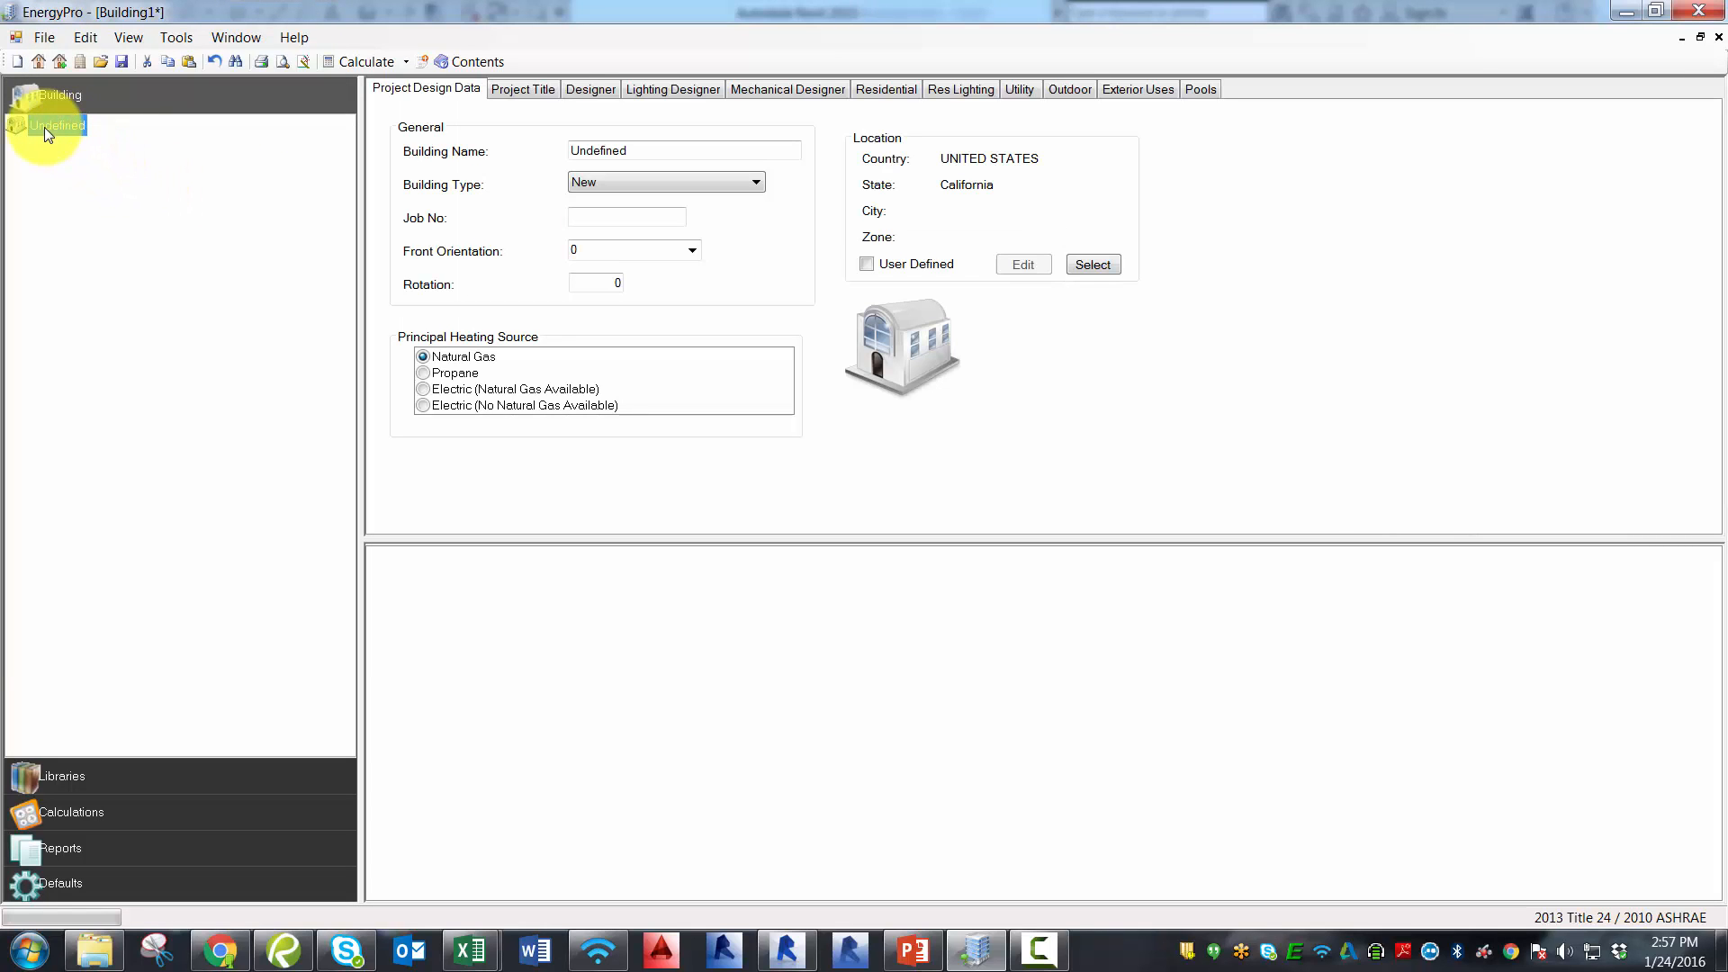
{"action": "right_click", "coordinate": [45, 127]}
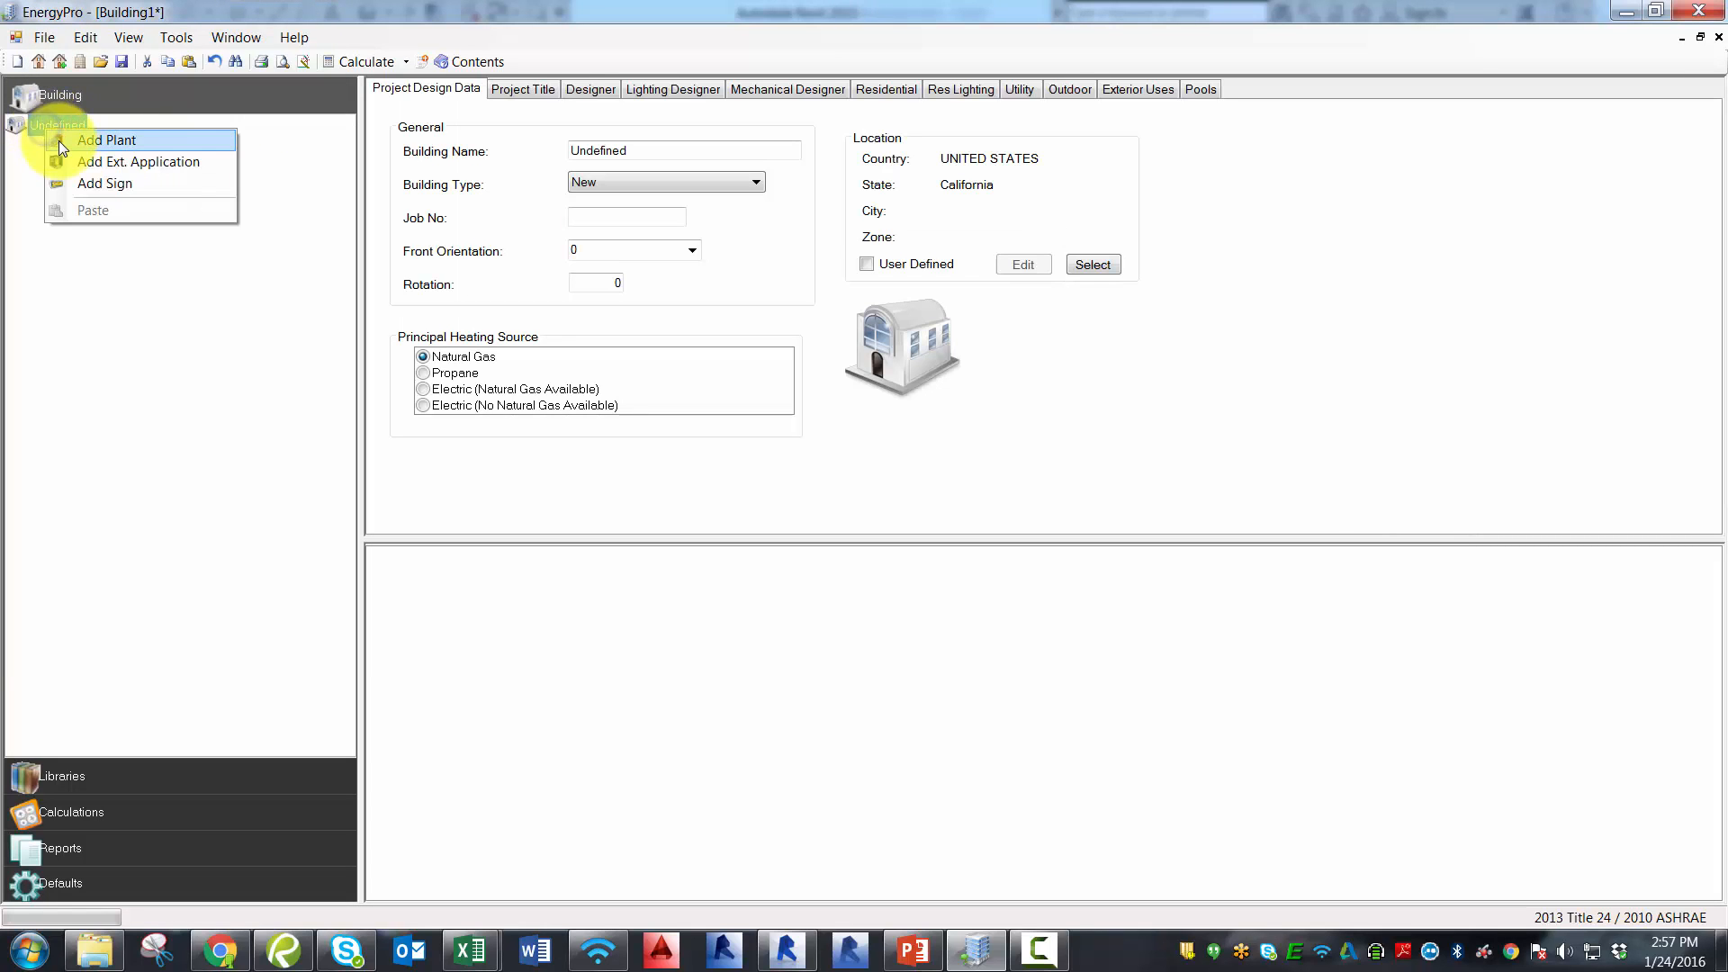
{"action": "left_click", "coordinate": [58, 141]}
{"action": "left_click", "coordinate": [67, 151]}
{"action": "right_click", "coordinate": [69, 152]}
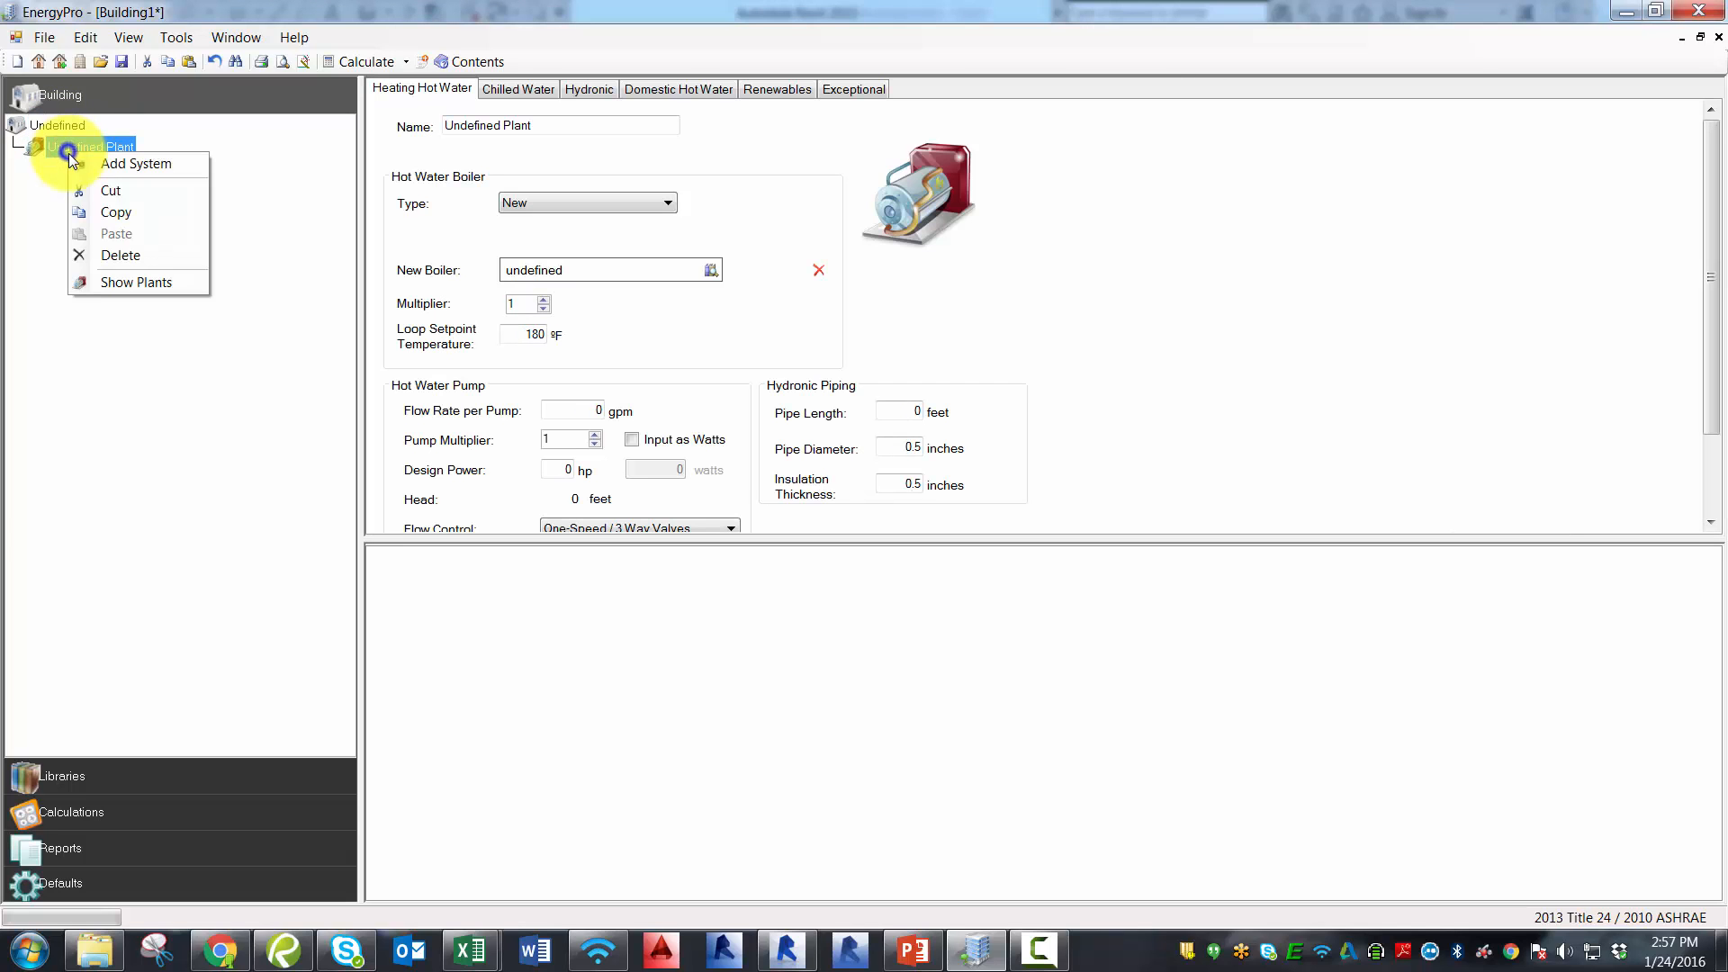
{"action": "left_click", "coordinate": [93, 160]}
Add a zone under the undefined system and a room inside that zone.
{"action": "left_click", "coordinate": [93, 170]}
{"action": "right_click", "coordinate": [94, 169]}
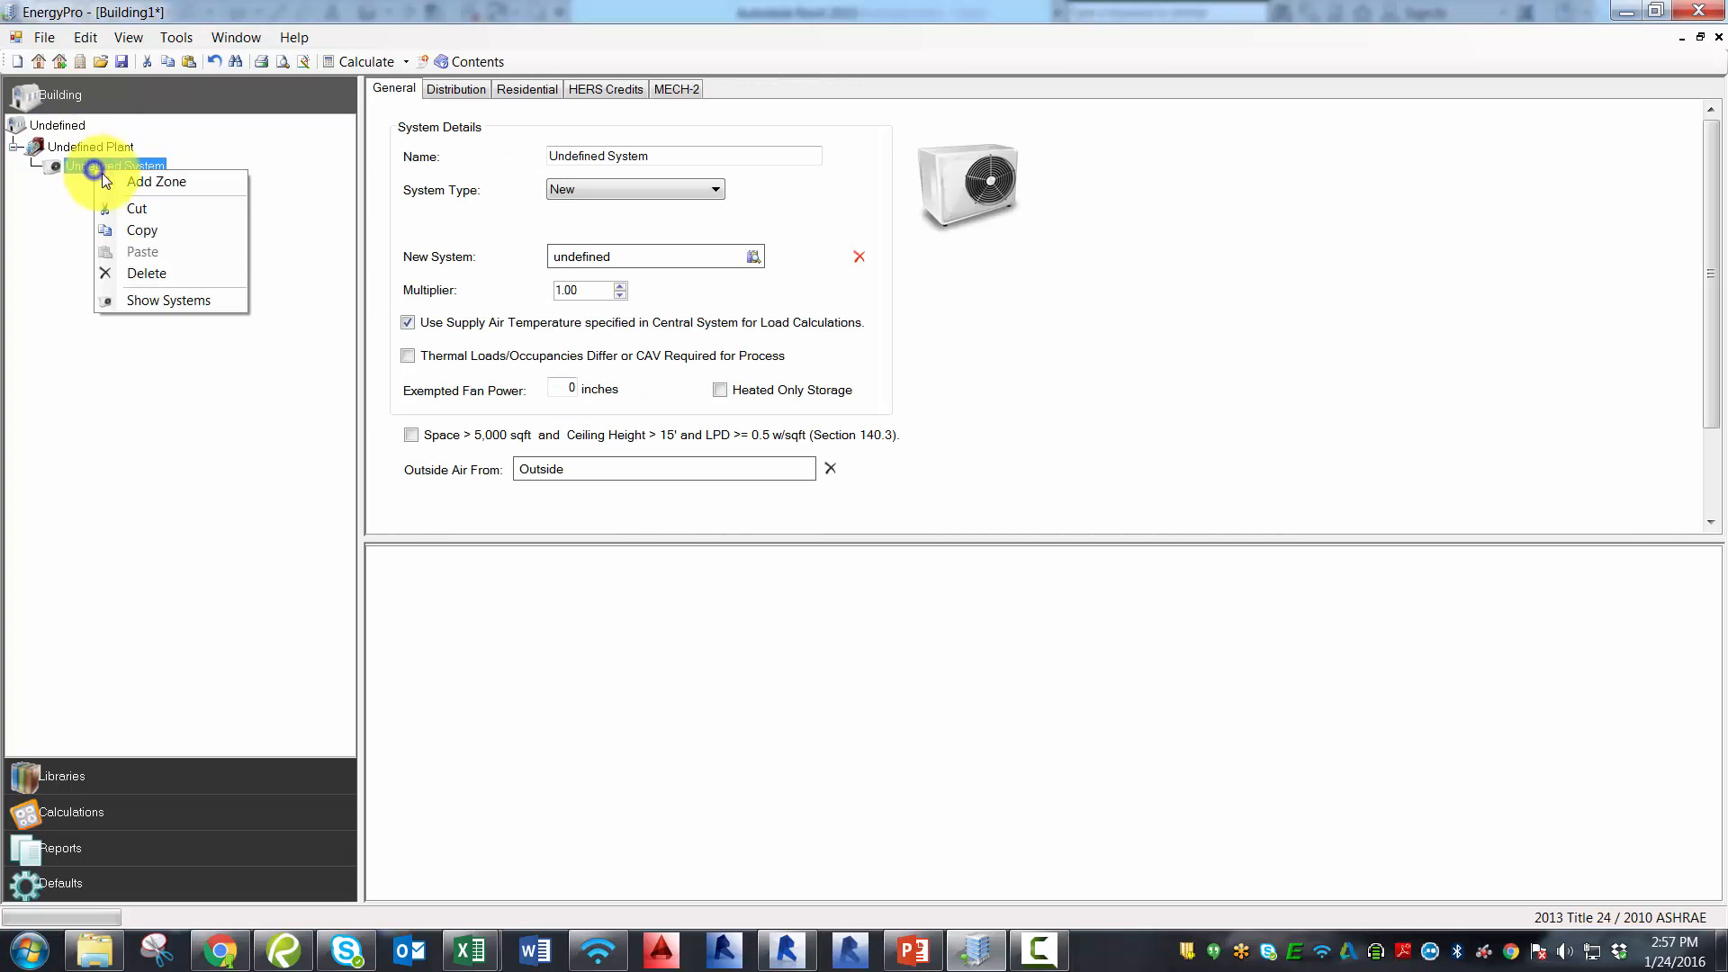
{"action": "left_click", "coordinate": [115, 179]}
{"action": "left_click", "coordinate": [121, 186]}
{"action": "right_click", "coordinate": [121, 185]}
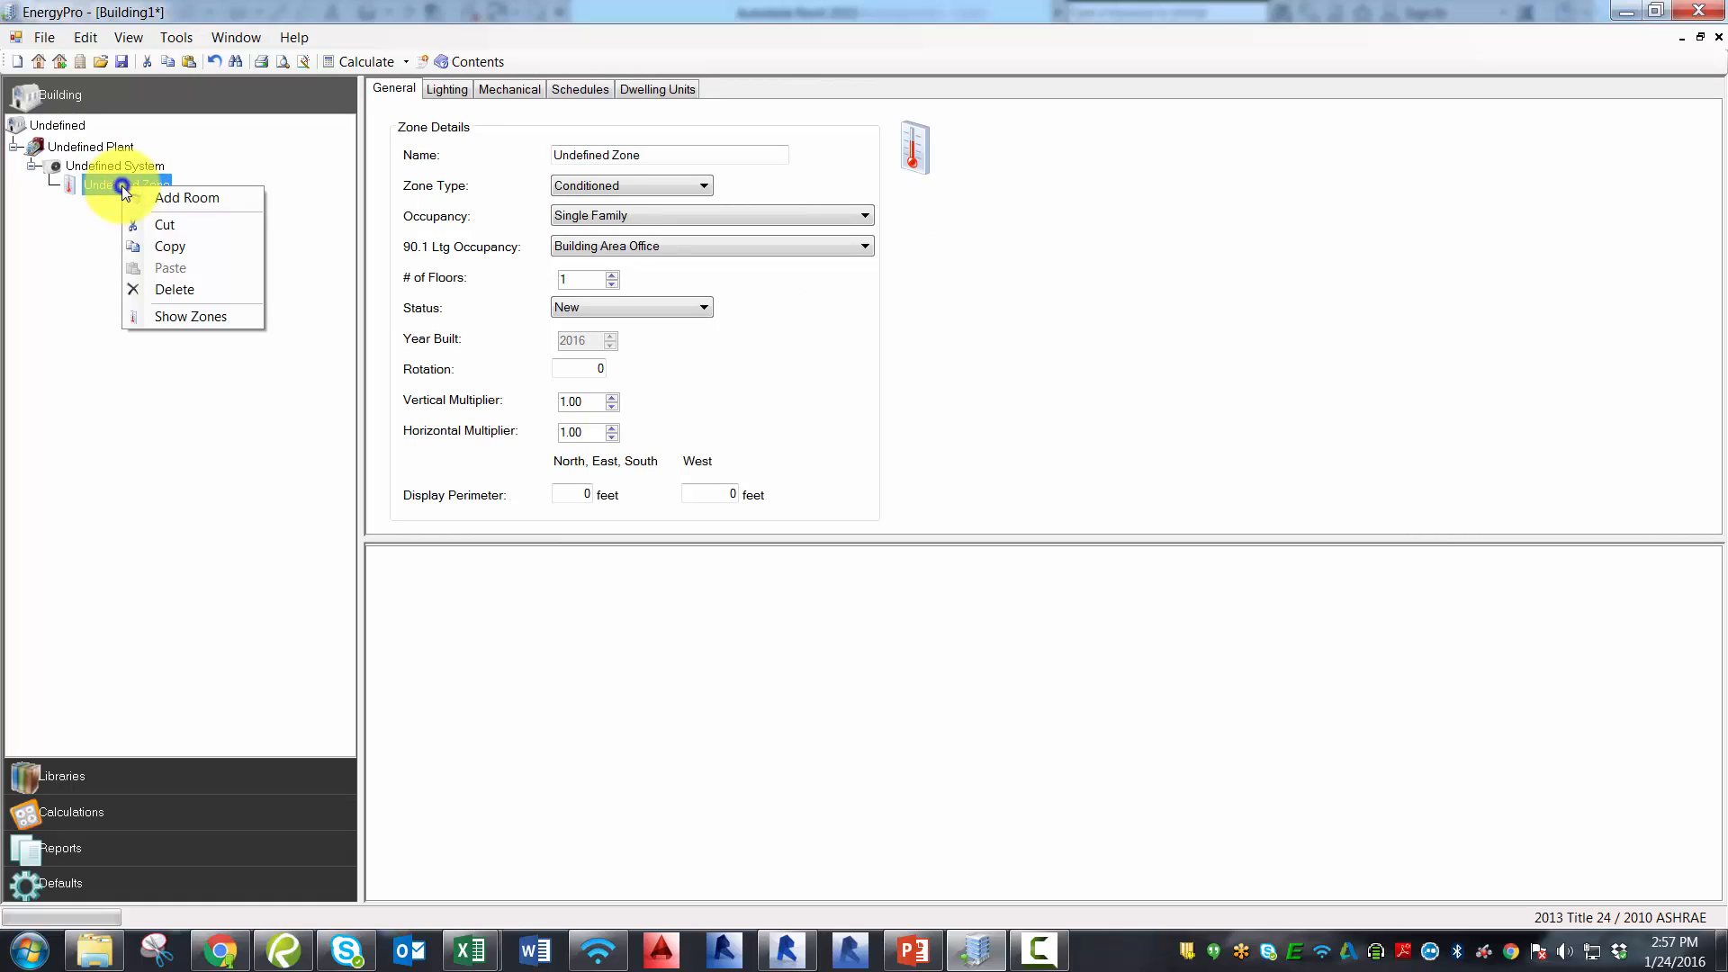
{"action": "left_click", "coordinate": [144, 196]}
Add a lighting item to the undefined room.
{"action": "left_click", "coordinate": [144, 206]}
{"action": "right_click", "coordinate": [144, 206]}
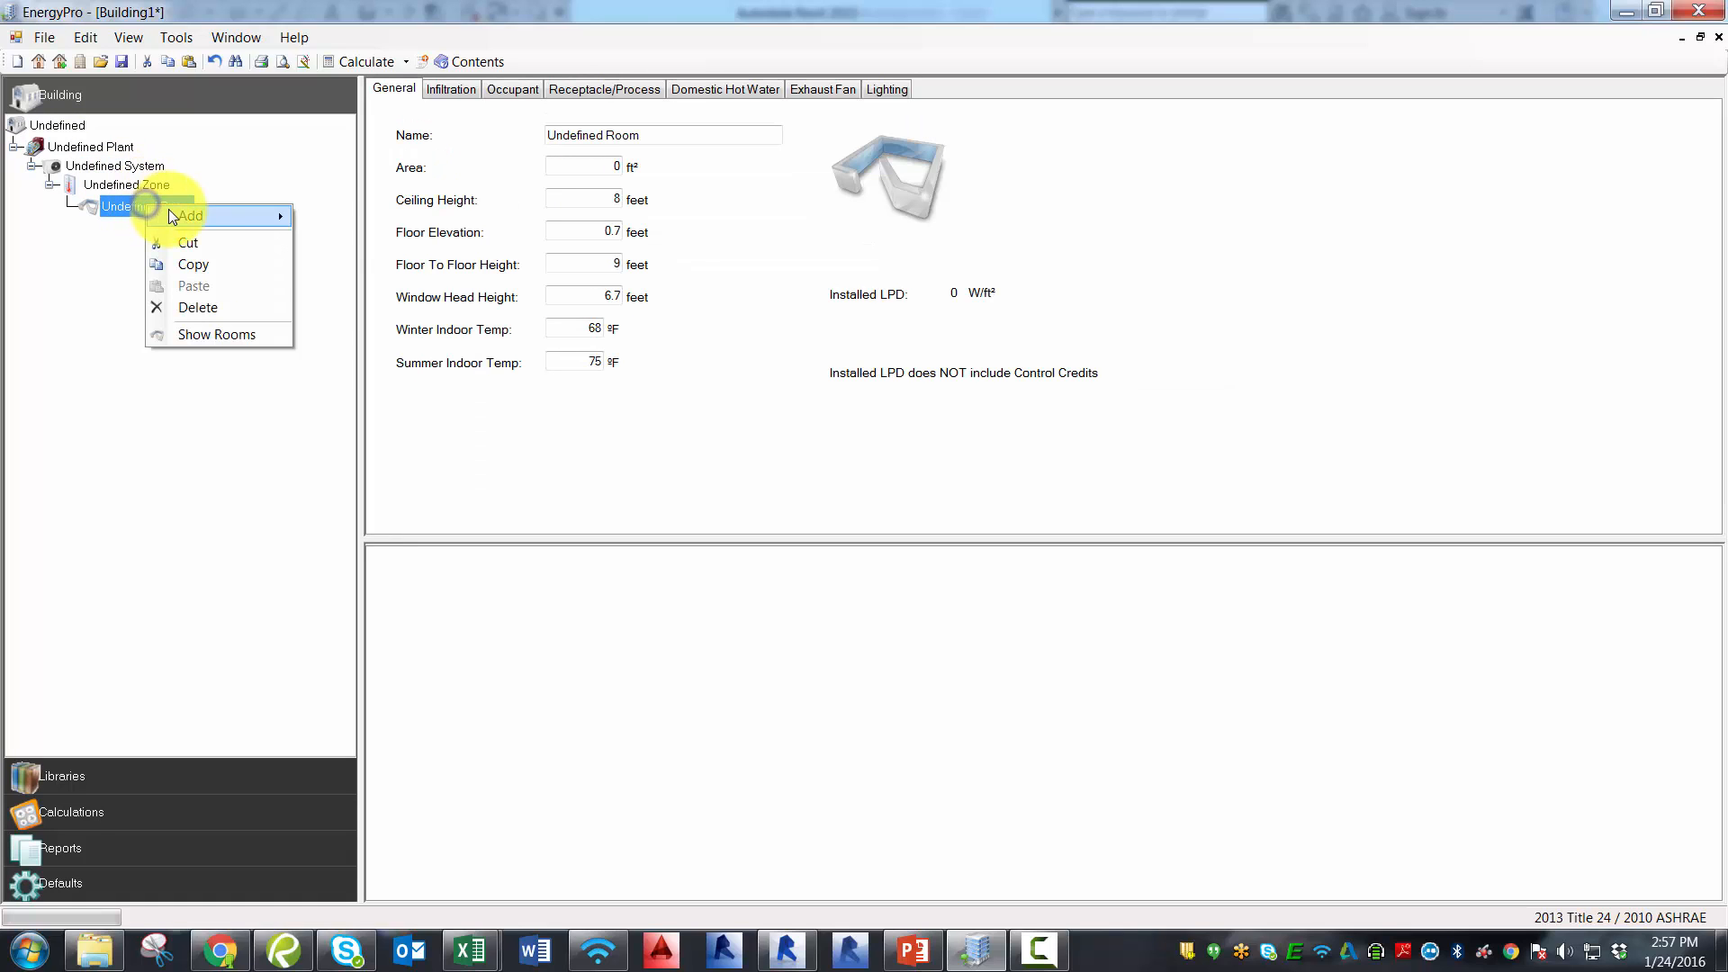
{"action": "mouse_move", "coordinate": [175, 215]}
{"action": "left_click", "coordinate": [375, 365]}
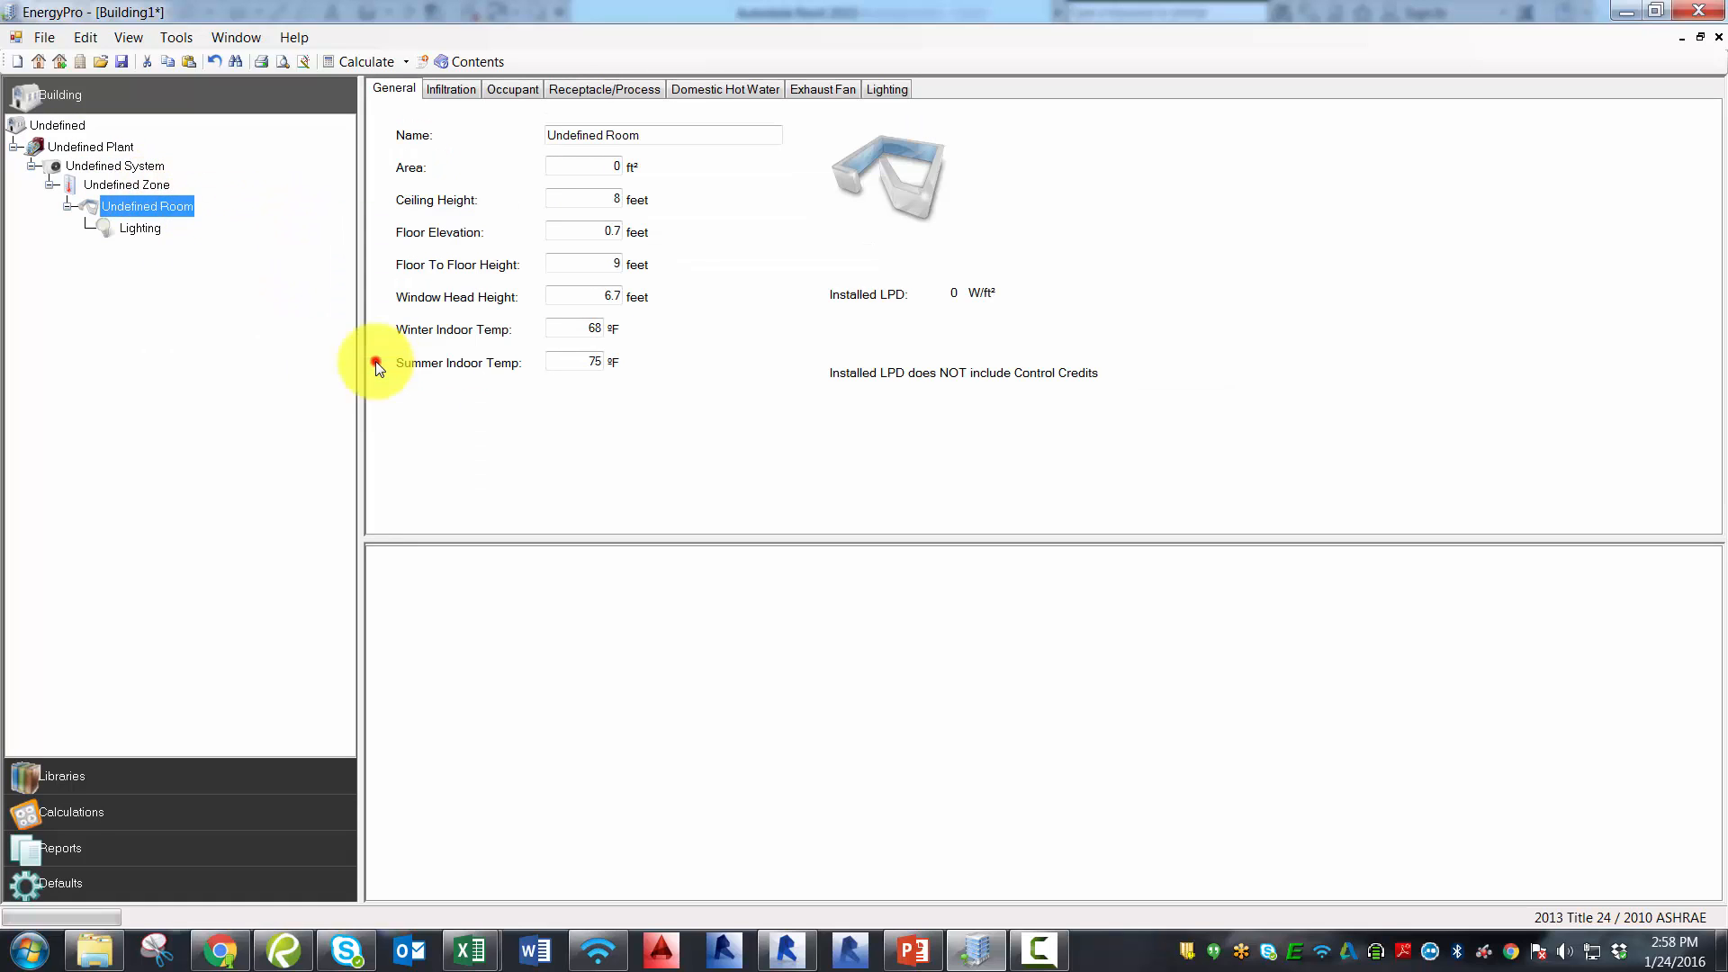
Open the luminaire library of the room's Lighting item and delete all existing luminaires from F1a to F34.
{"action": "left_click", "coordinate": [142, 229]}
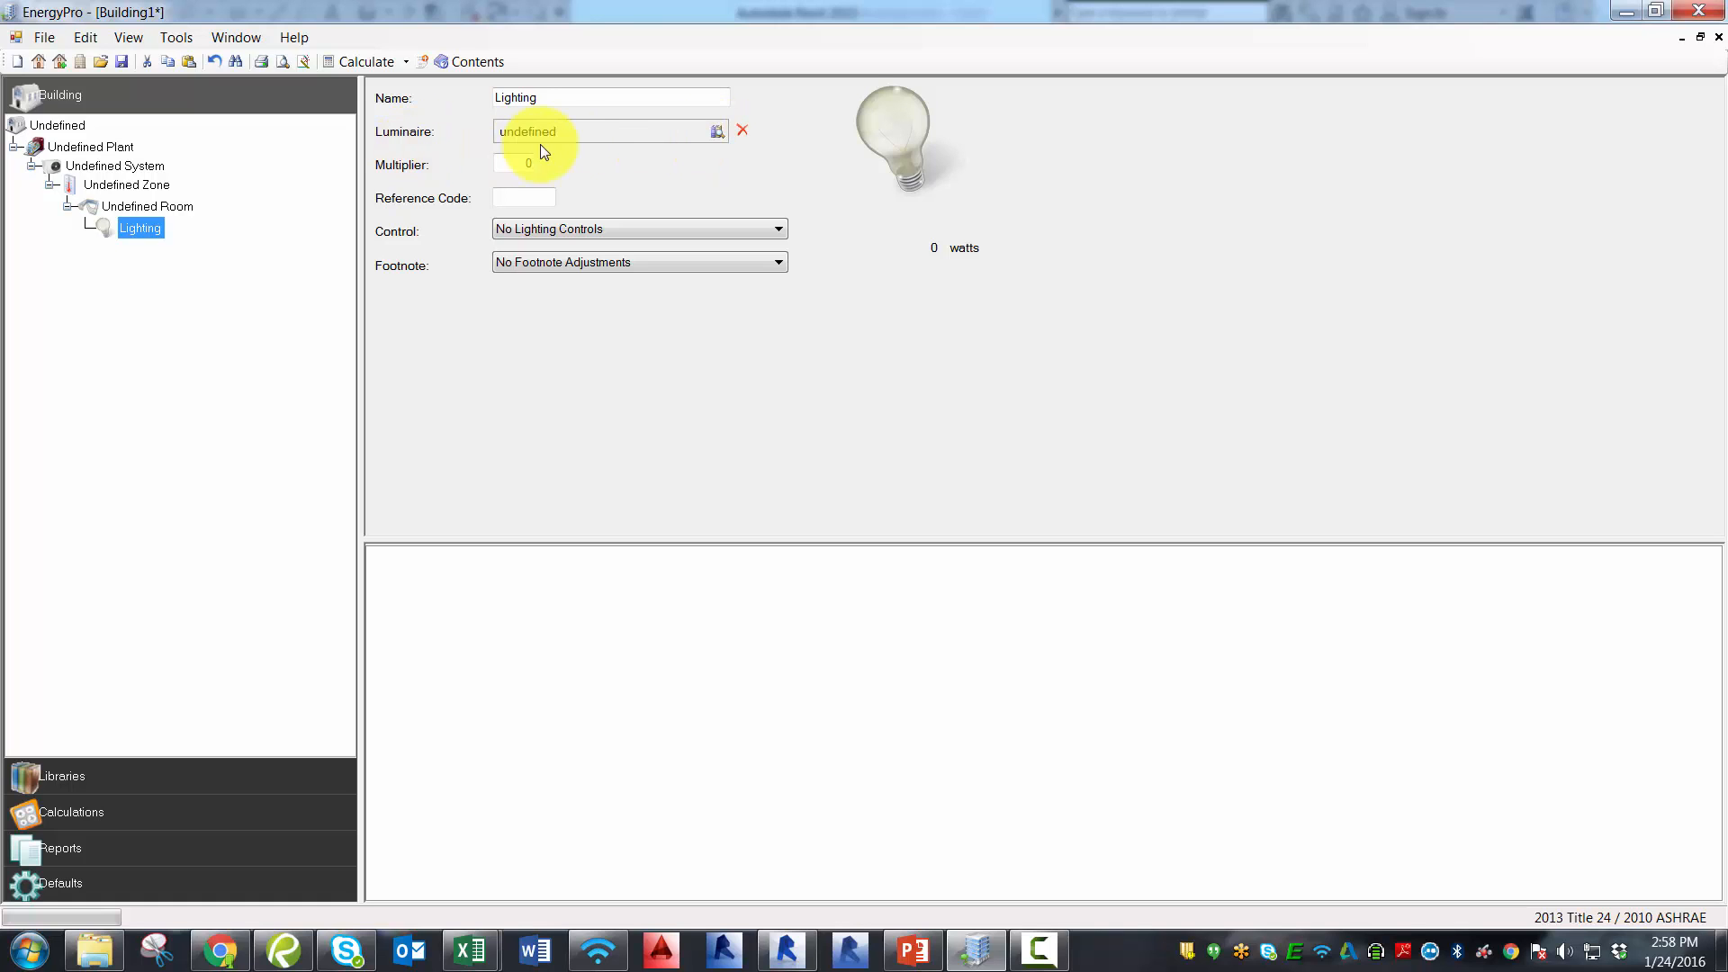
{"action": "left_click", "coordinate": [717, 133]}
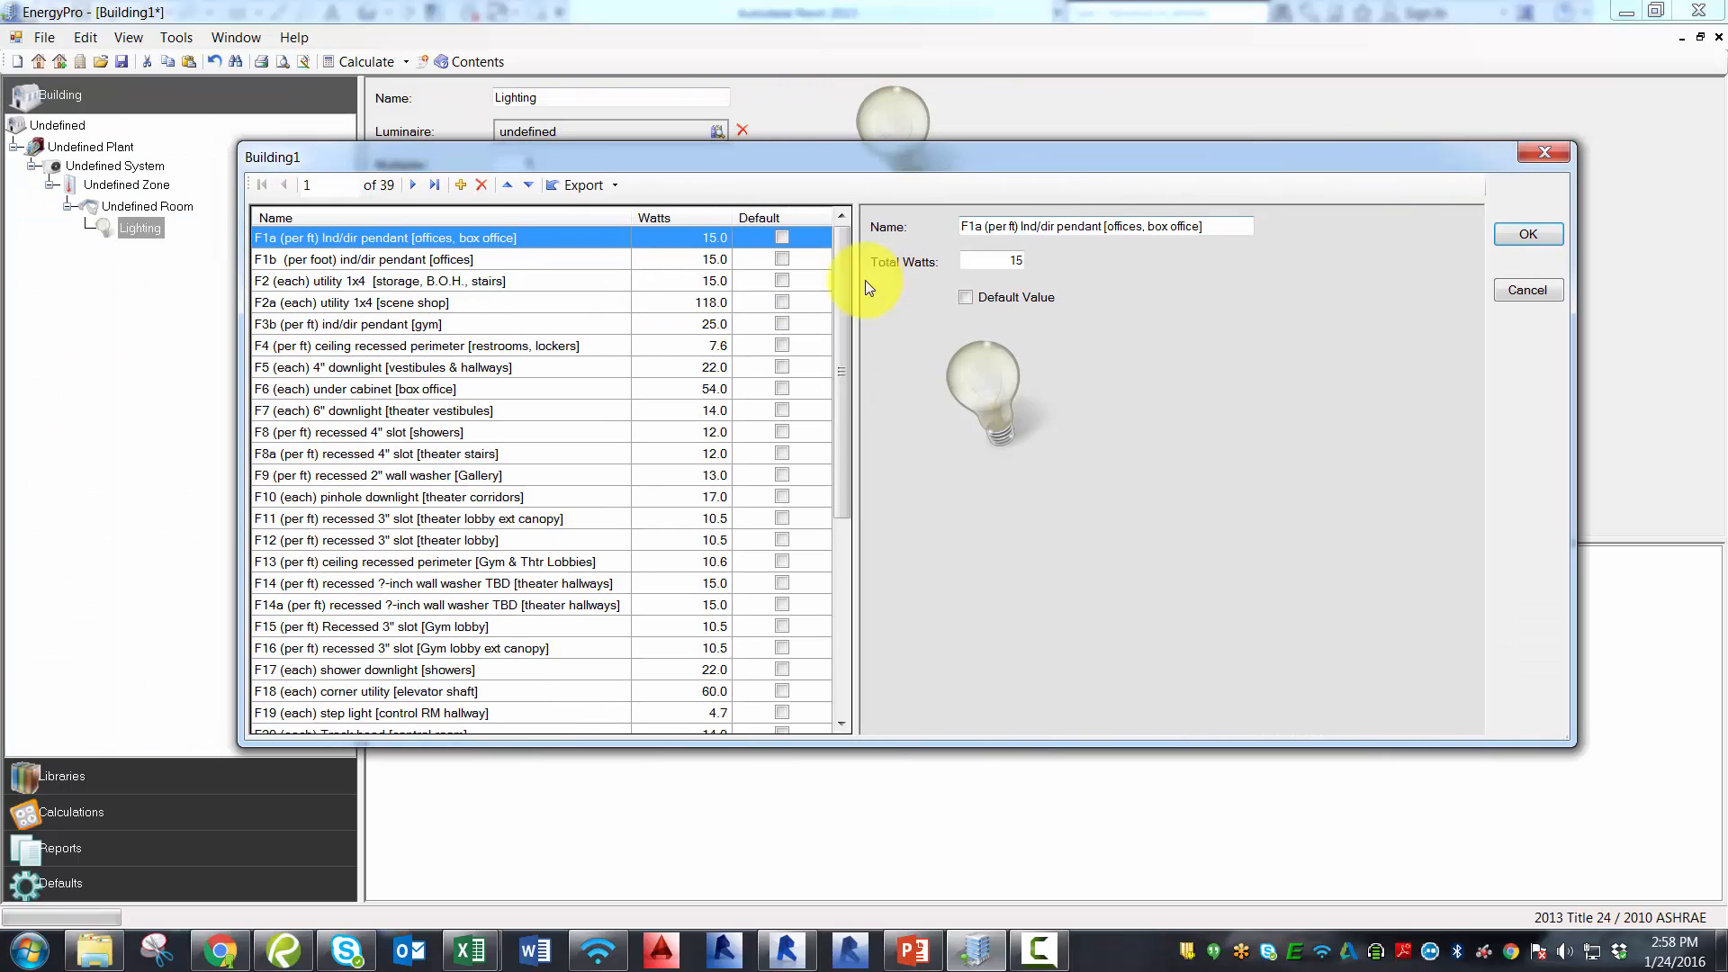
{"action": "scroll", "coordinate": [470, 414], "scroll_direction": "down", "scroll_amount": 5}
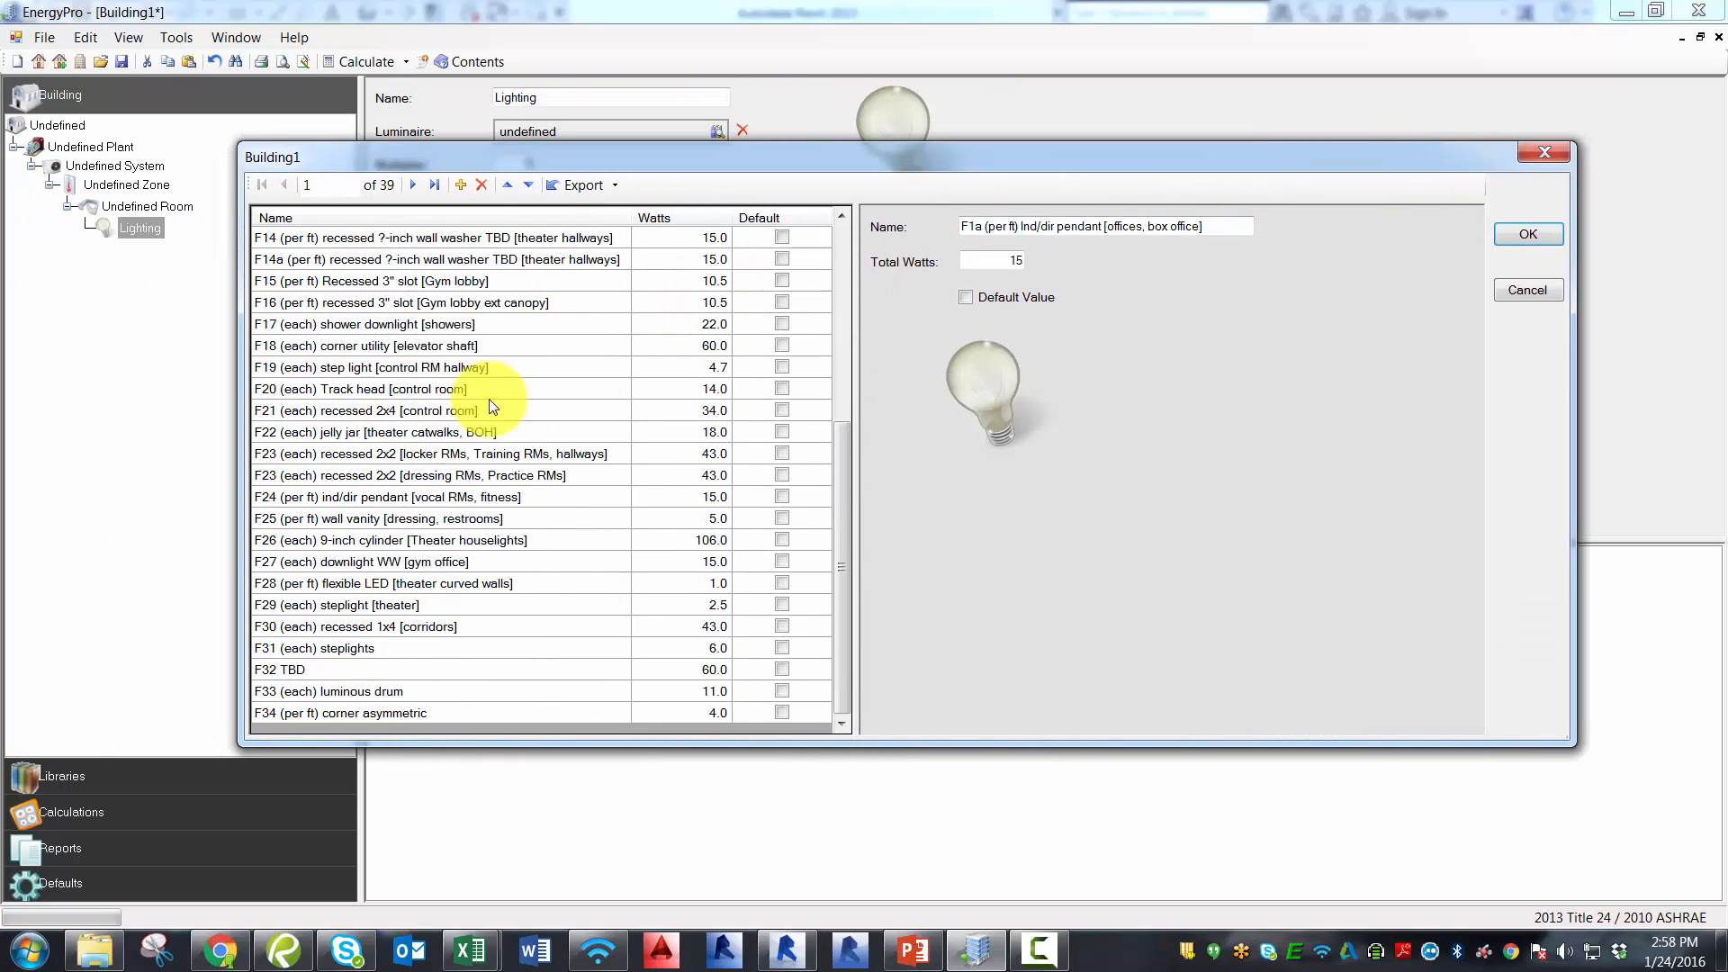
{"action": "scroll", "coordinate": [413, 319], "scroll_direction": "up", "scroll_amount": 5}
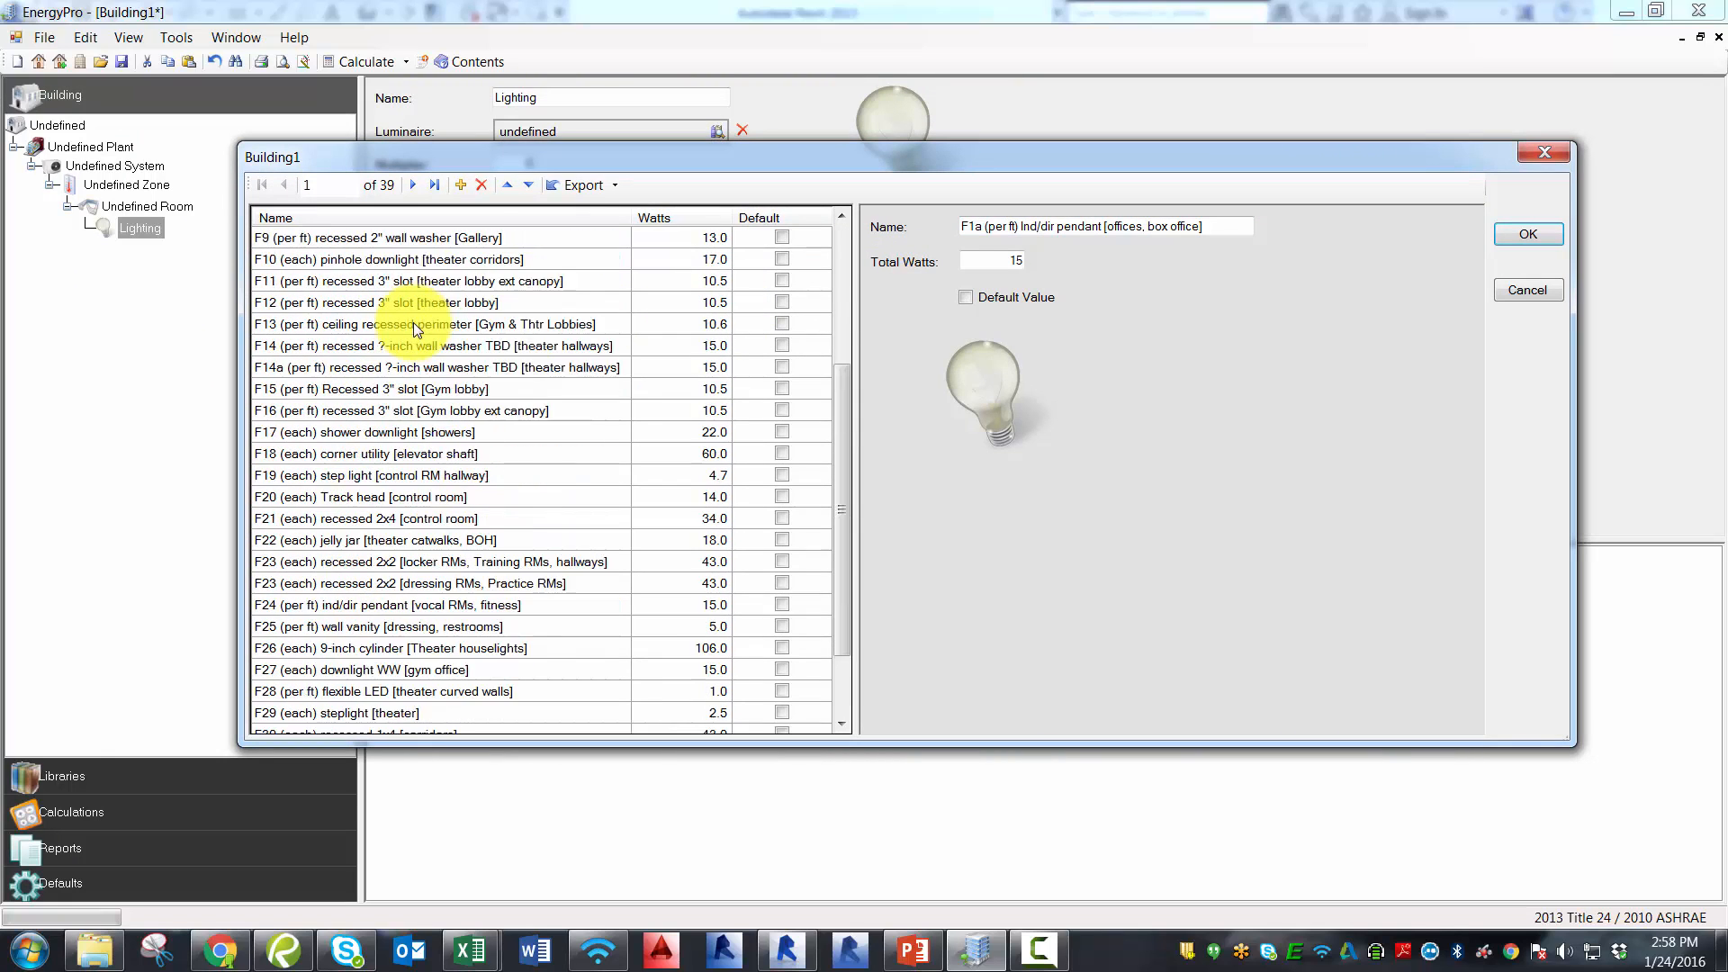
{"action": "scroll", "coordinate": [413, 324], "scroll_direction": "down", "scroll_amount": 5}
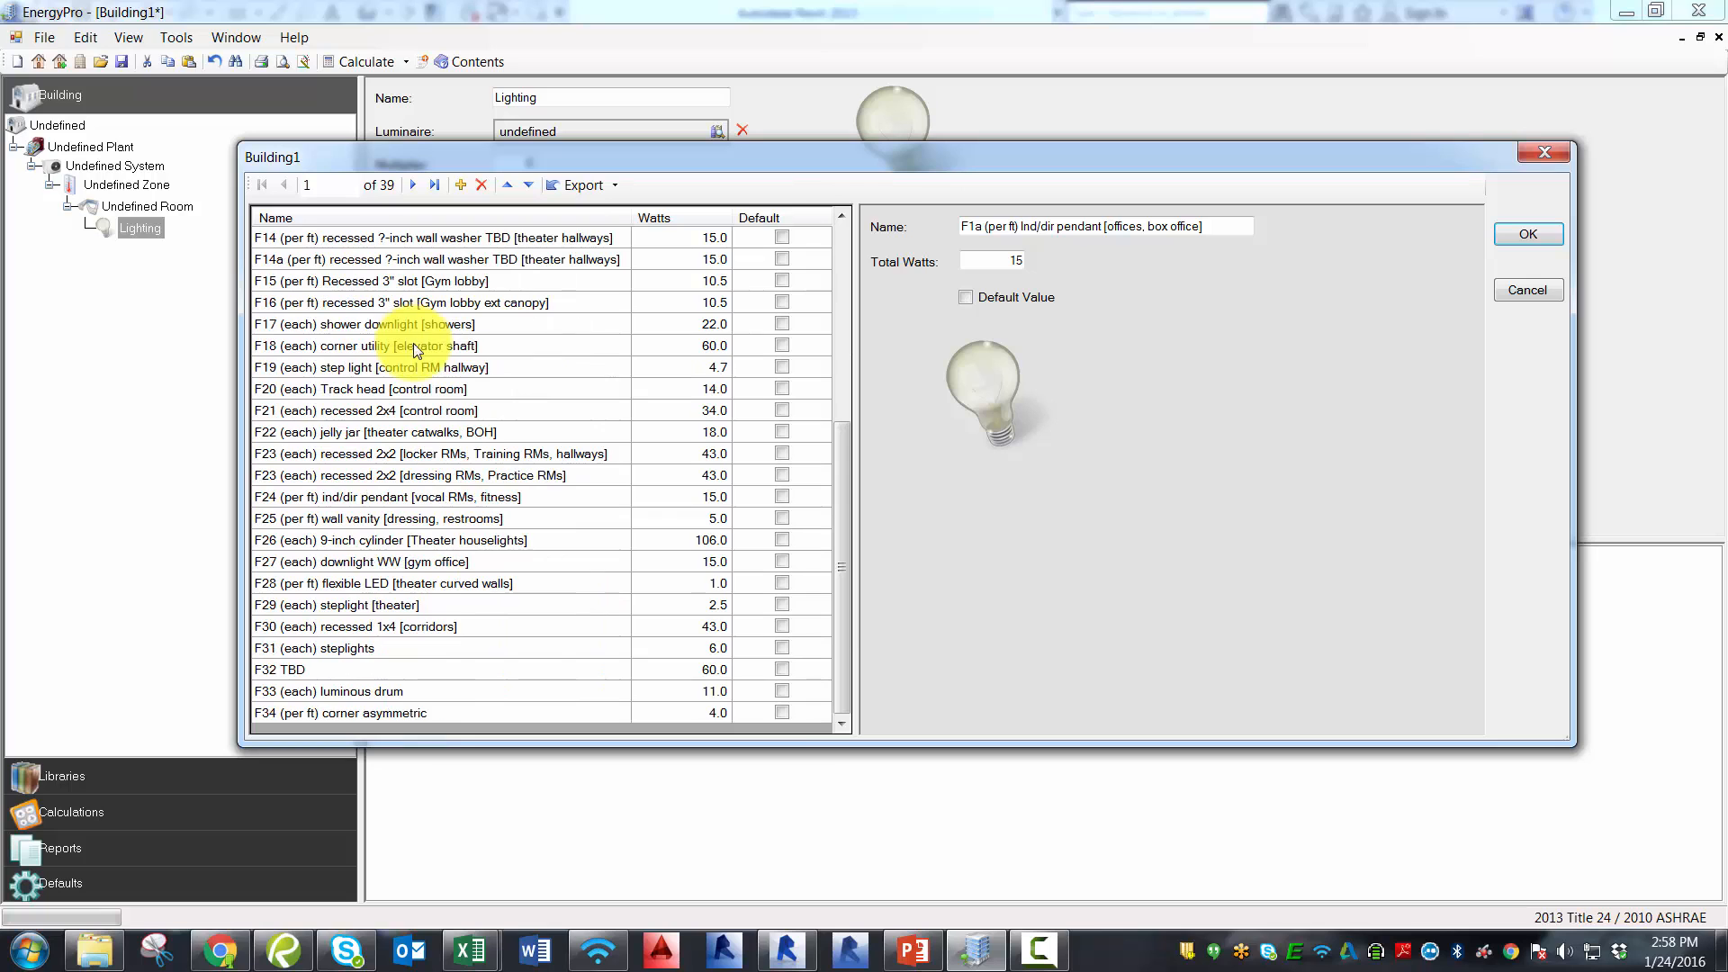
{"action": "left_click", "coordinate": [392, 713], "text": "shift"}
{"action": "left_click_drag", "start_coordinate": [844, 548], "coordinate": [855, 312]}
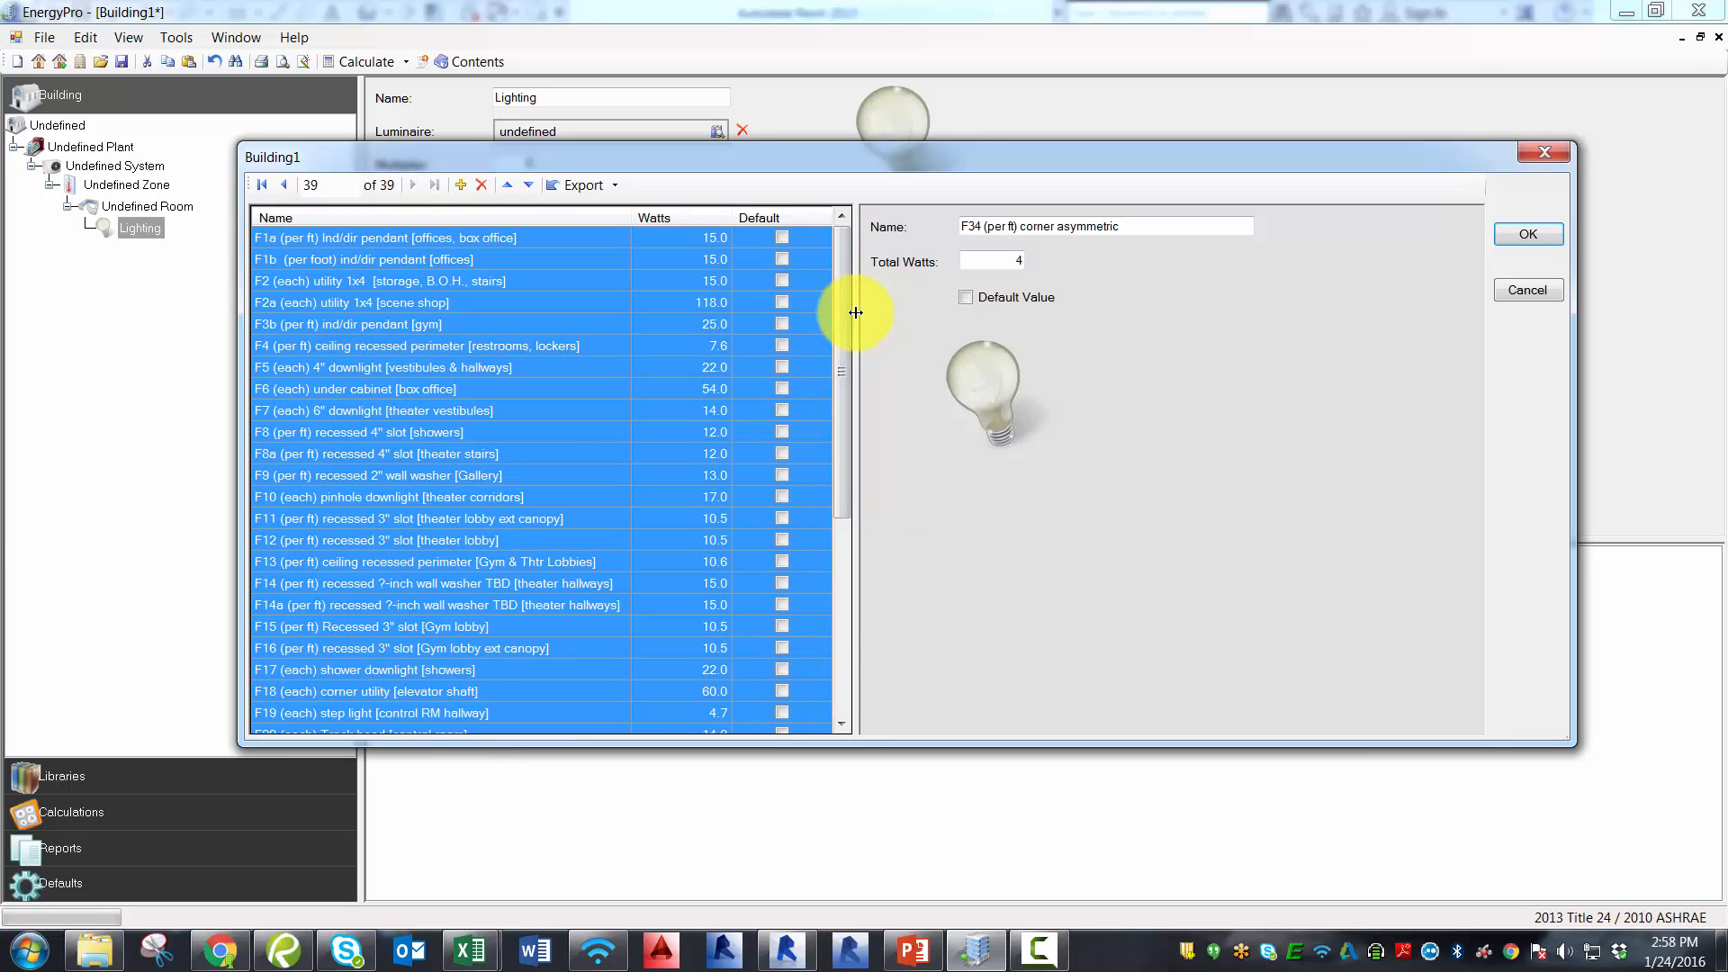
{"action": "left_click", "coordinate": [481, 186]}
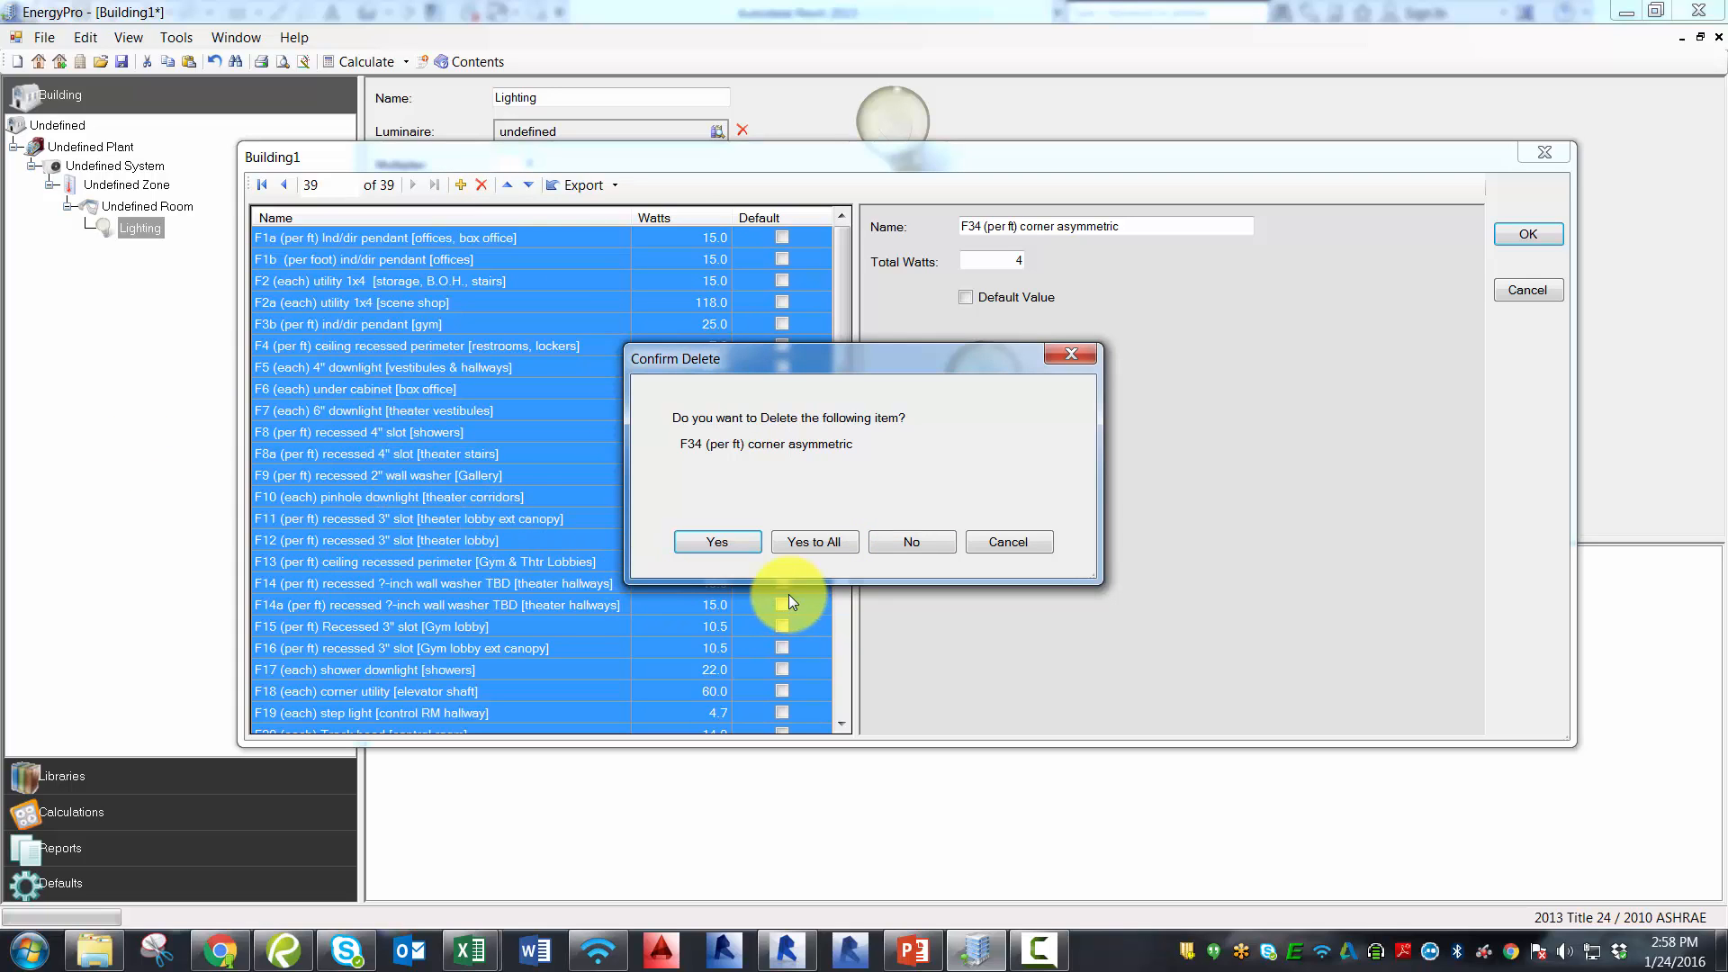
{"action": "left_click", "coordinate": [727, 547]}
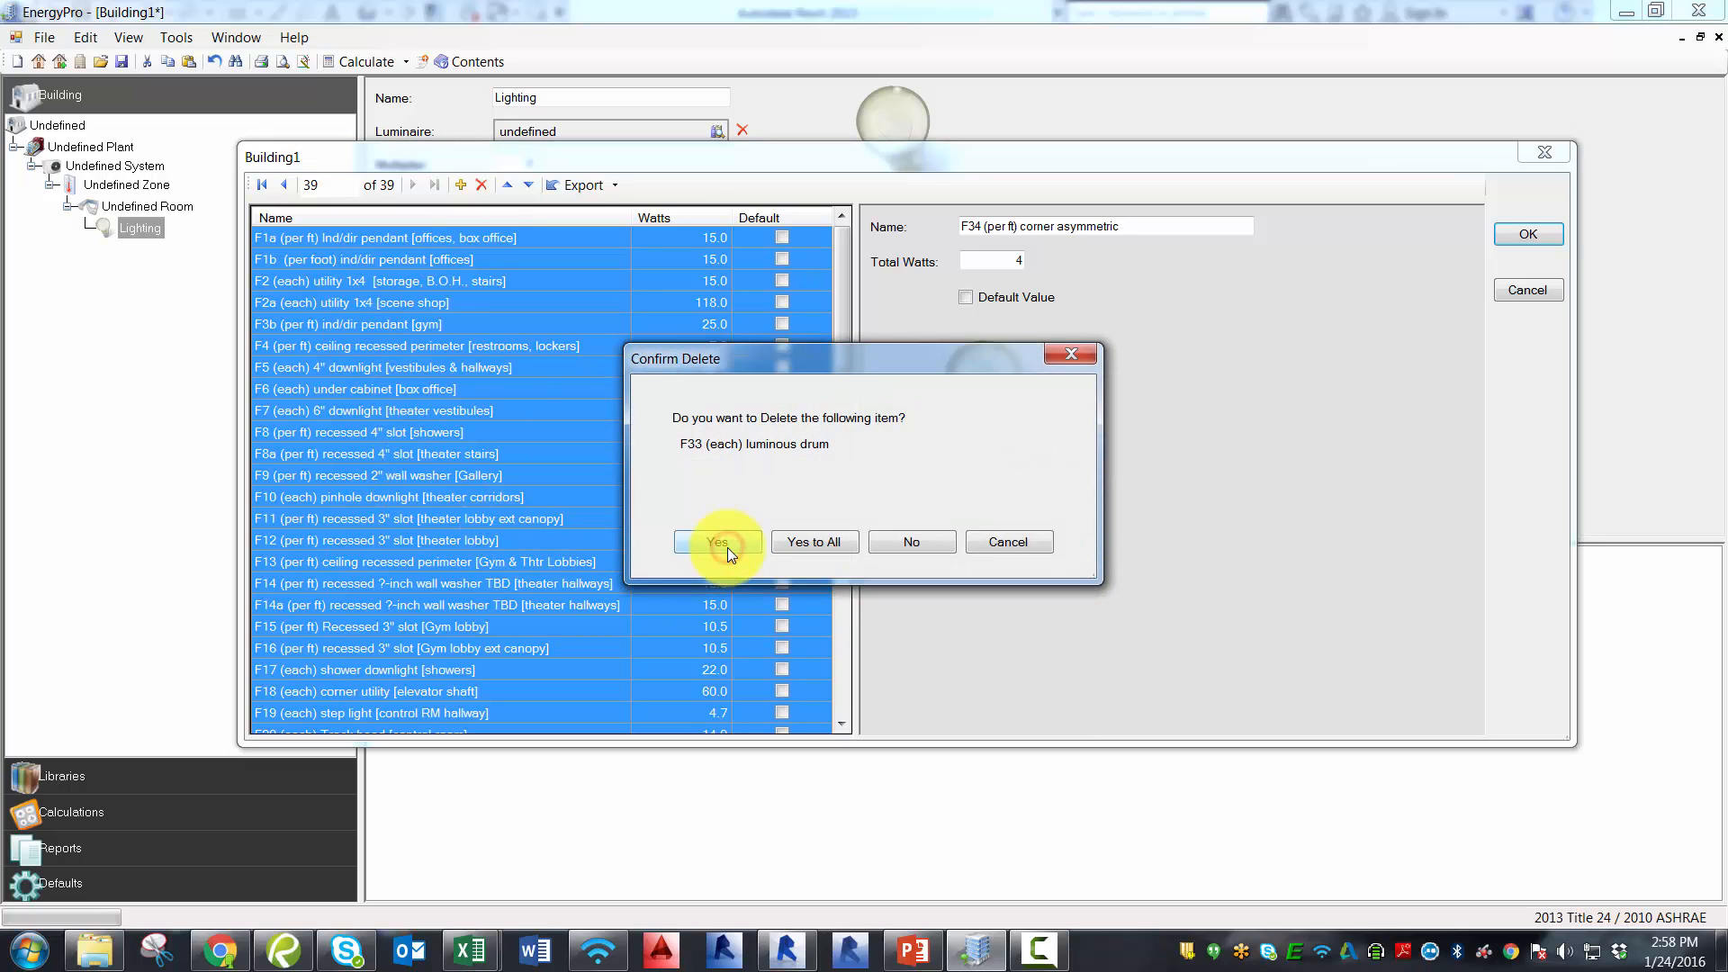
{"action": "left_click", "coordinate": [795, 544]}
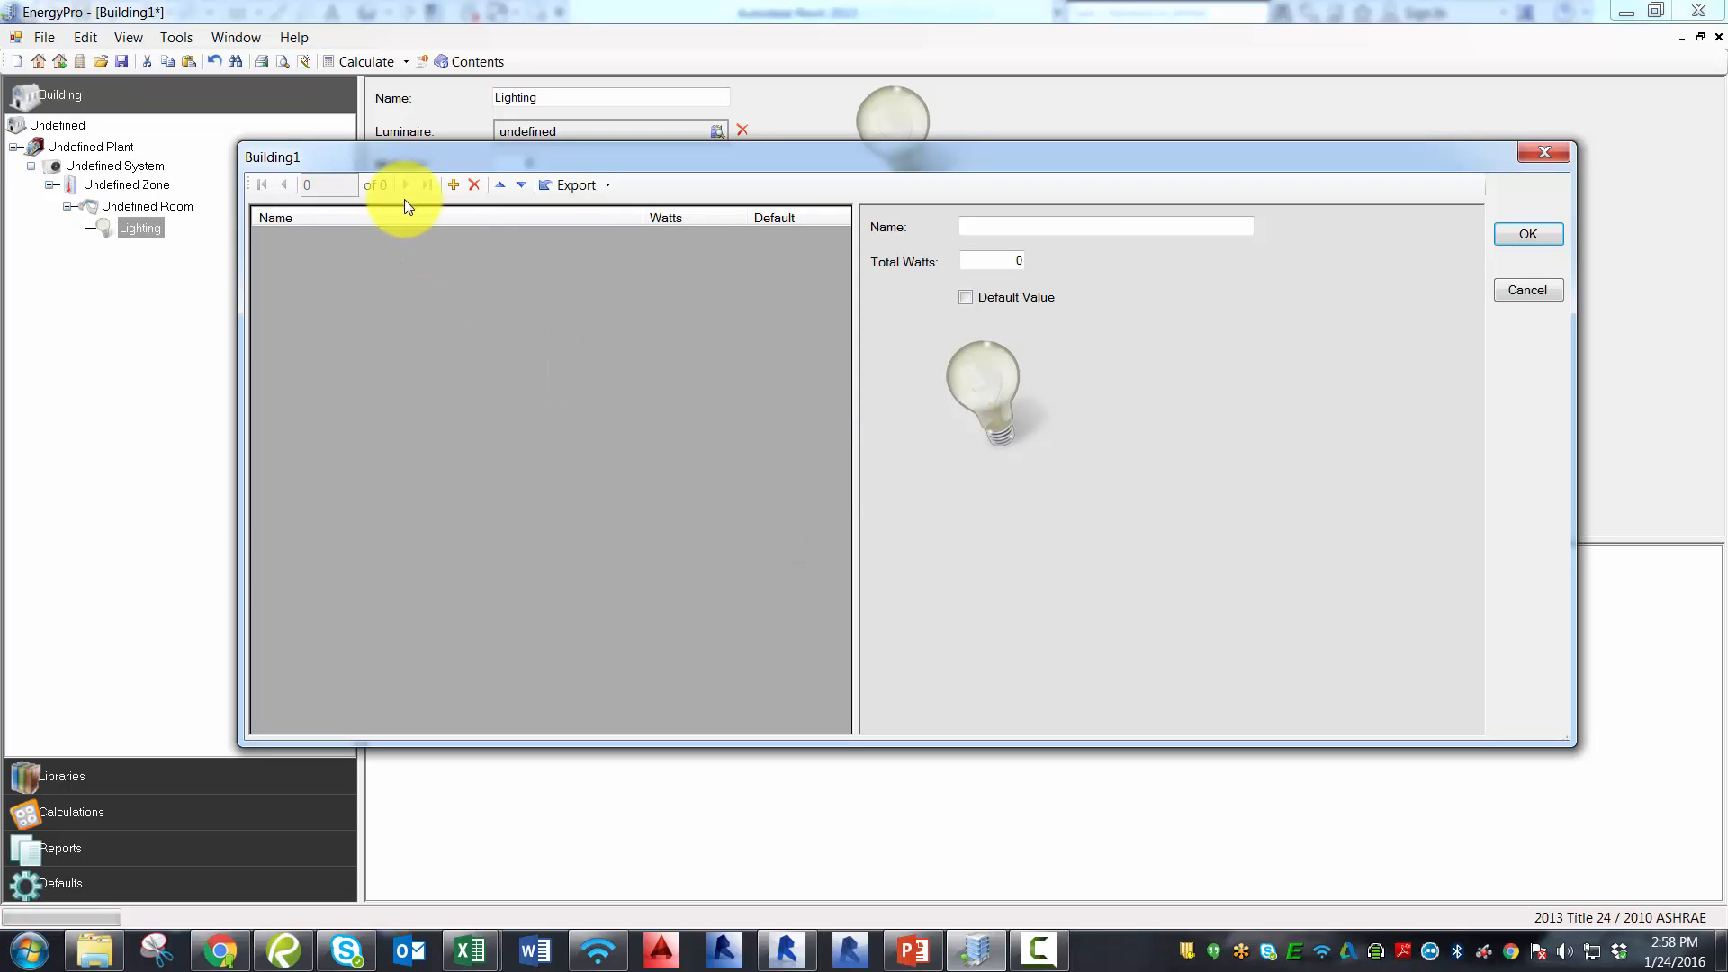
Add a new luminaire to the emptied library, ready its name for replacement, and move the library window aside.
{"action": "left_click", "coordinate": [454, 186]}
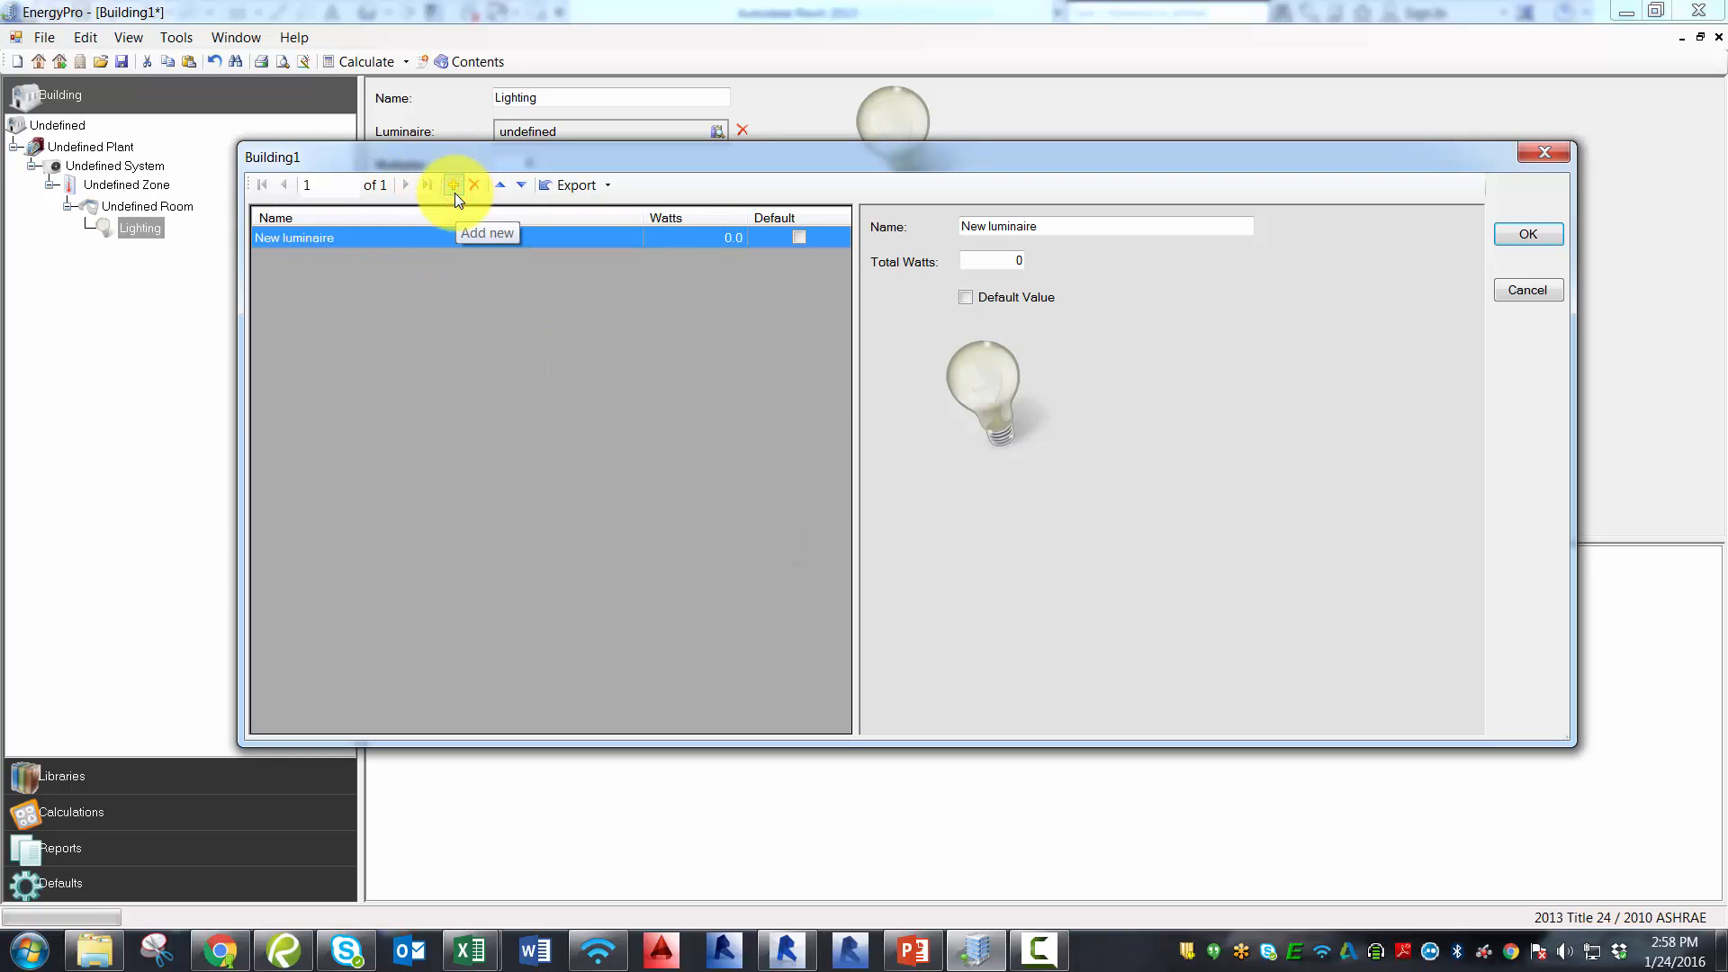
{"action": "left_click", "coordinate": [1092, 230]}
{"action": "left_click_drag", "start_coordinate": [1092, 231], "coordinate": [972, 232]}
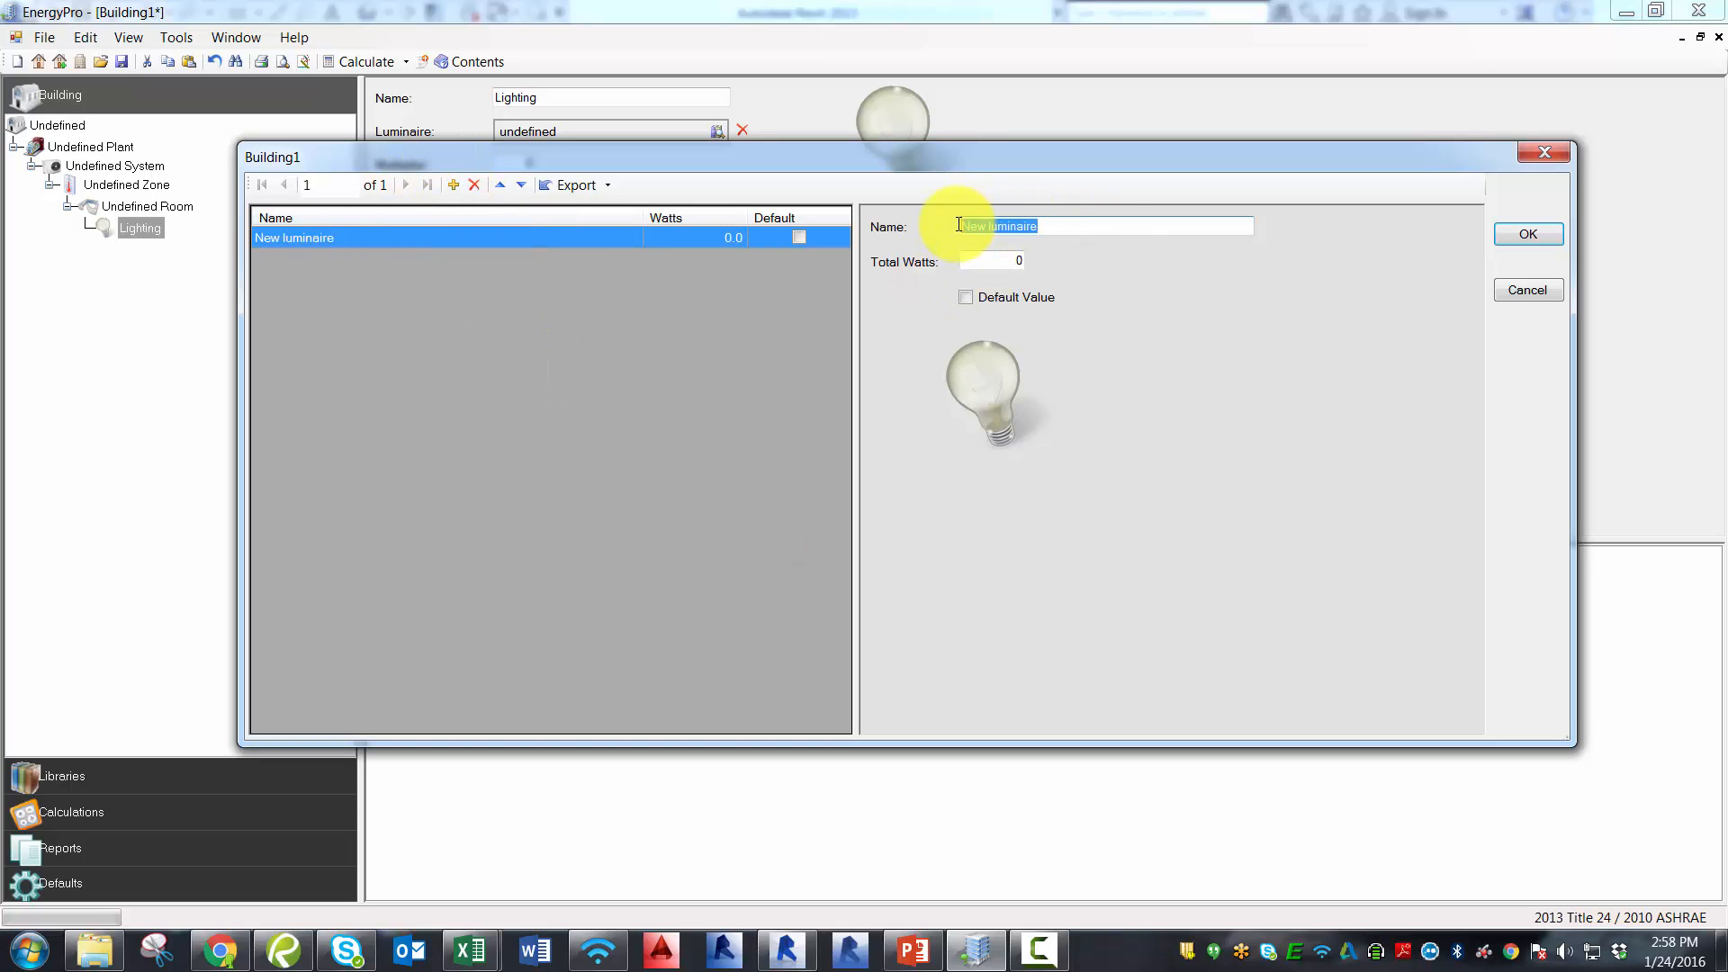
{"action": "left_click_drag", "start_coordinate": [886, 159], "coordinate": [1007, 244]}
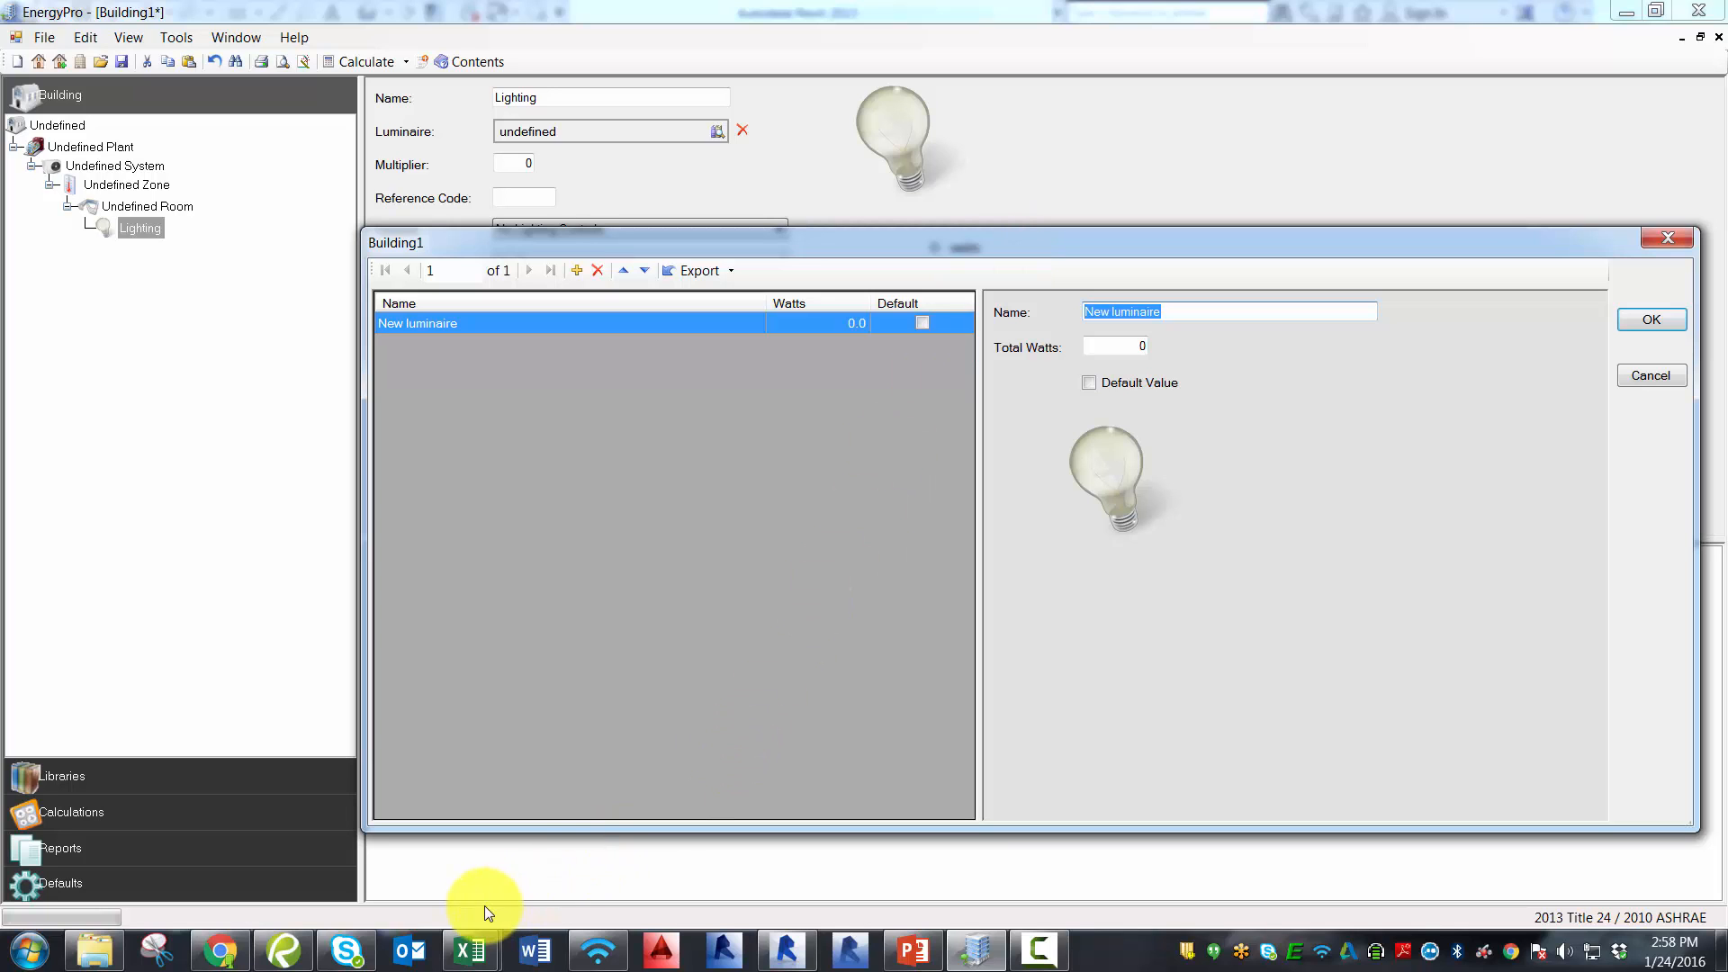
Switch to Revu, examine how luminaires are named on page 4 of T24 Lighting small forms example, and return to EnergyPro.
{"action": "left_click", "coordinate": [304, 956]}
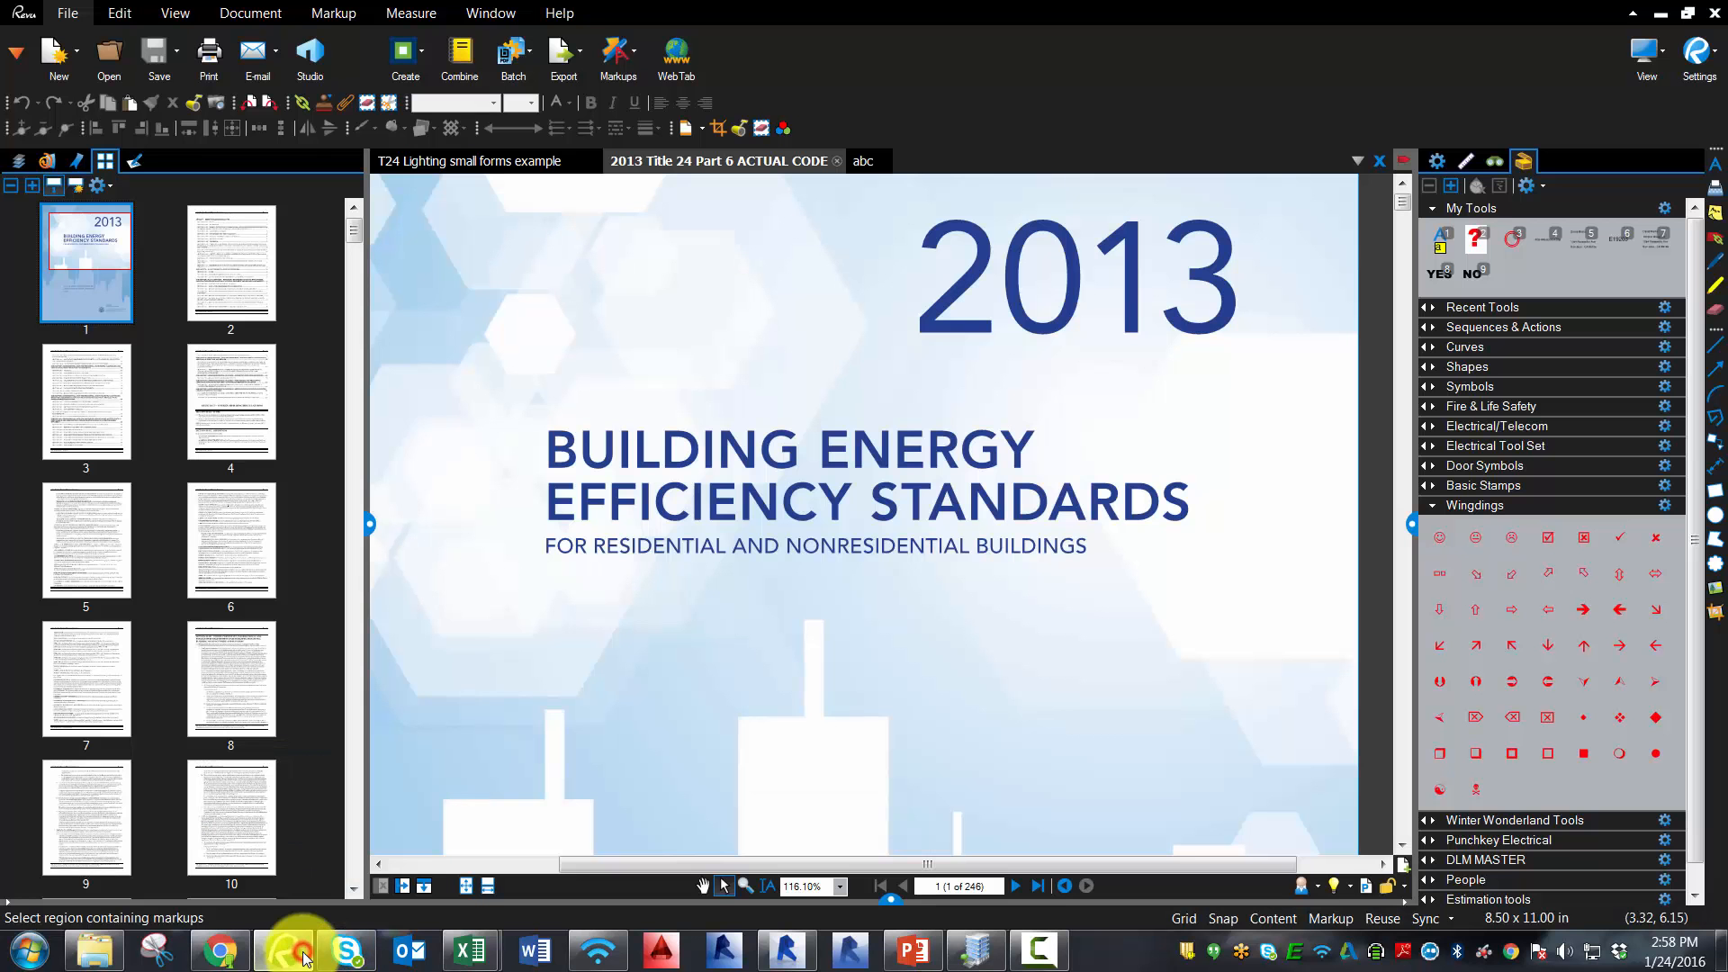
{"action": "left_click", "coordinate": [490, 161]}
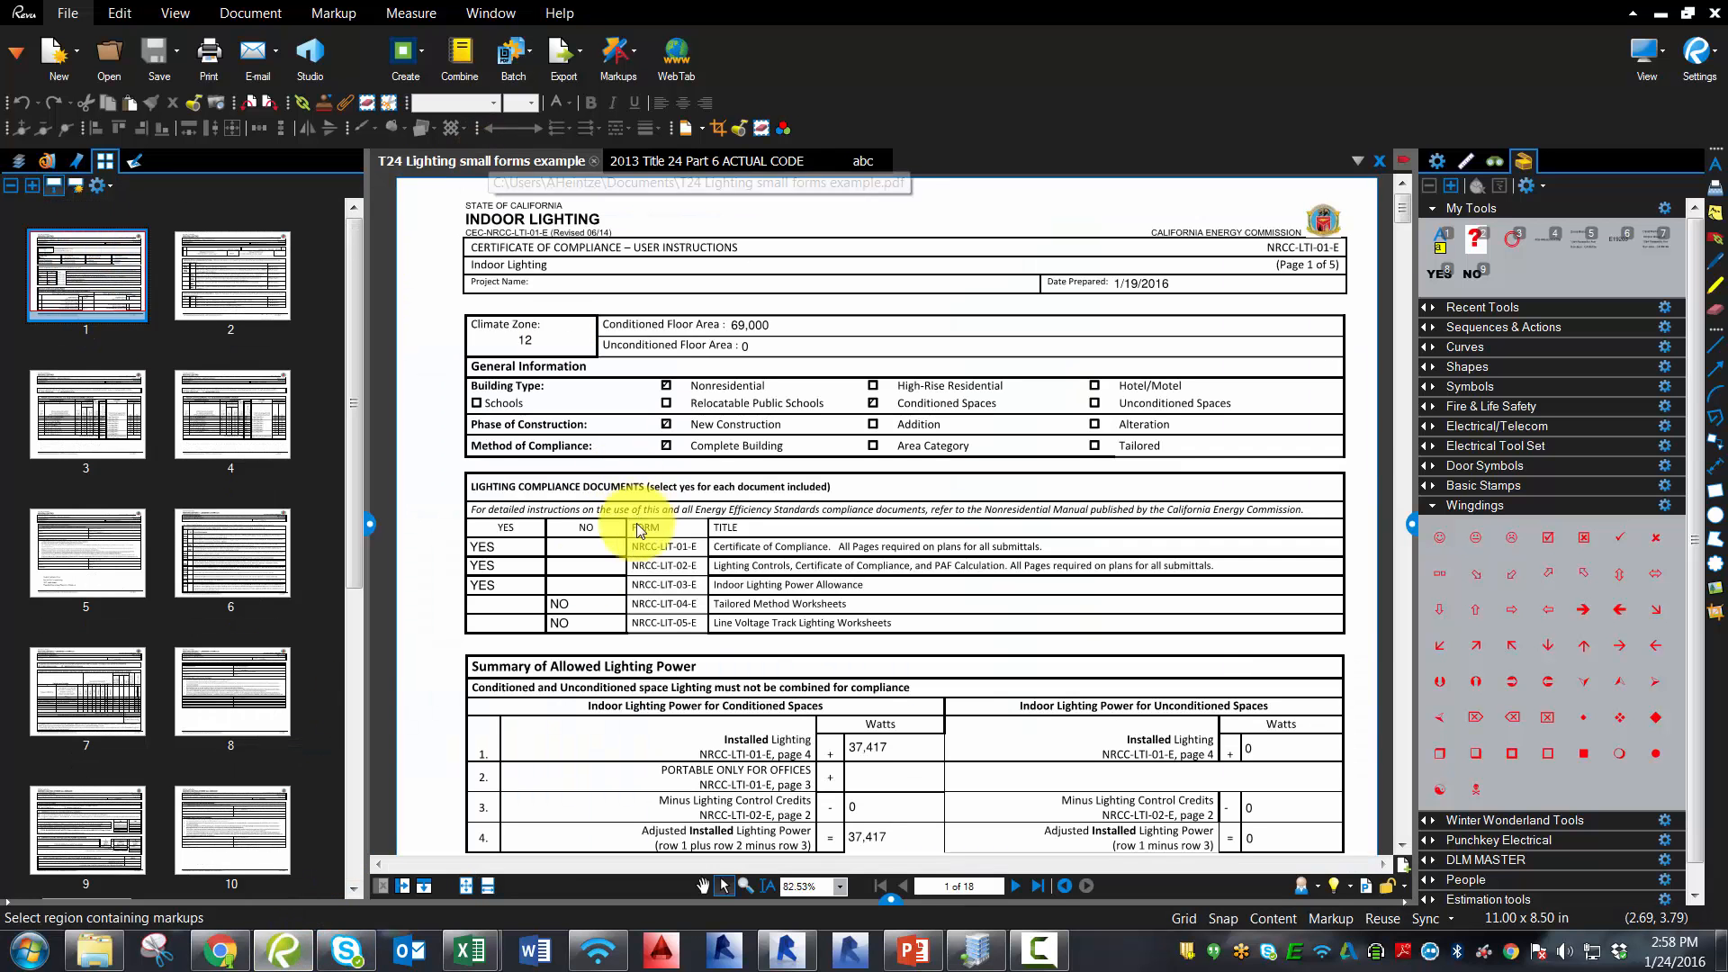
{"action": "left_click", "coordinate": [192, 435]}
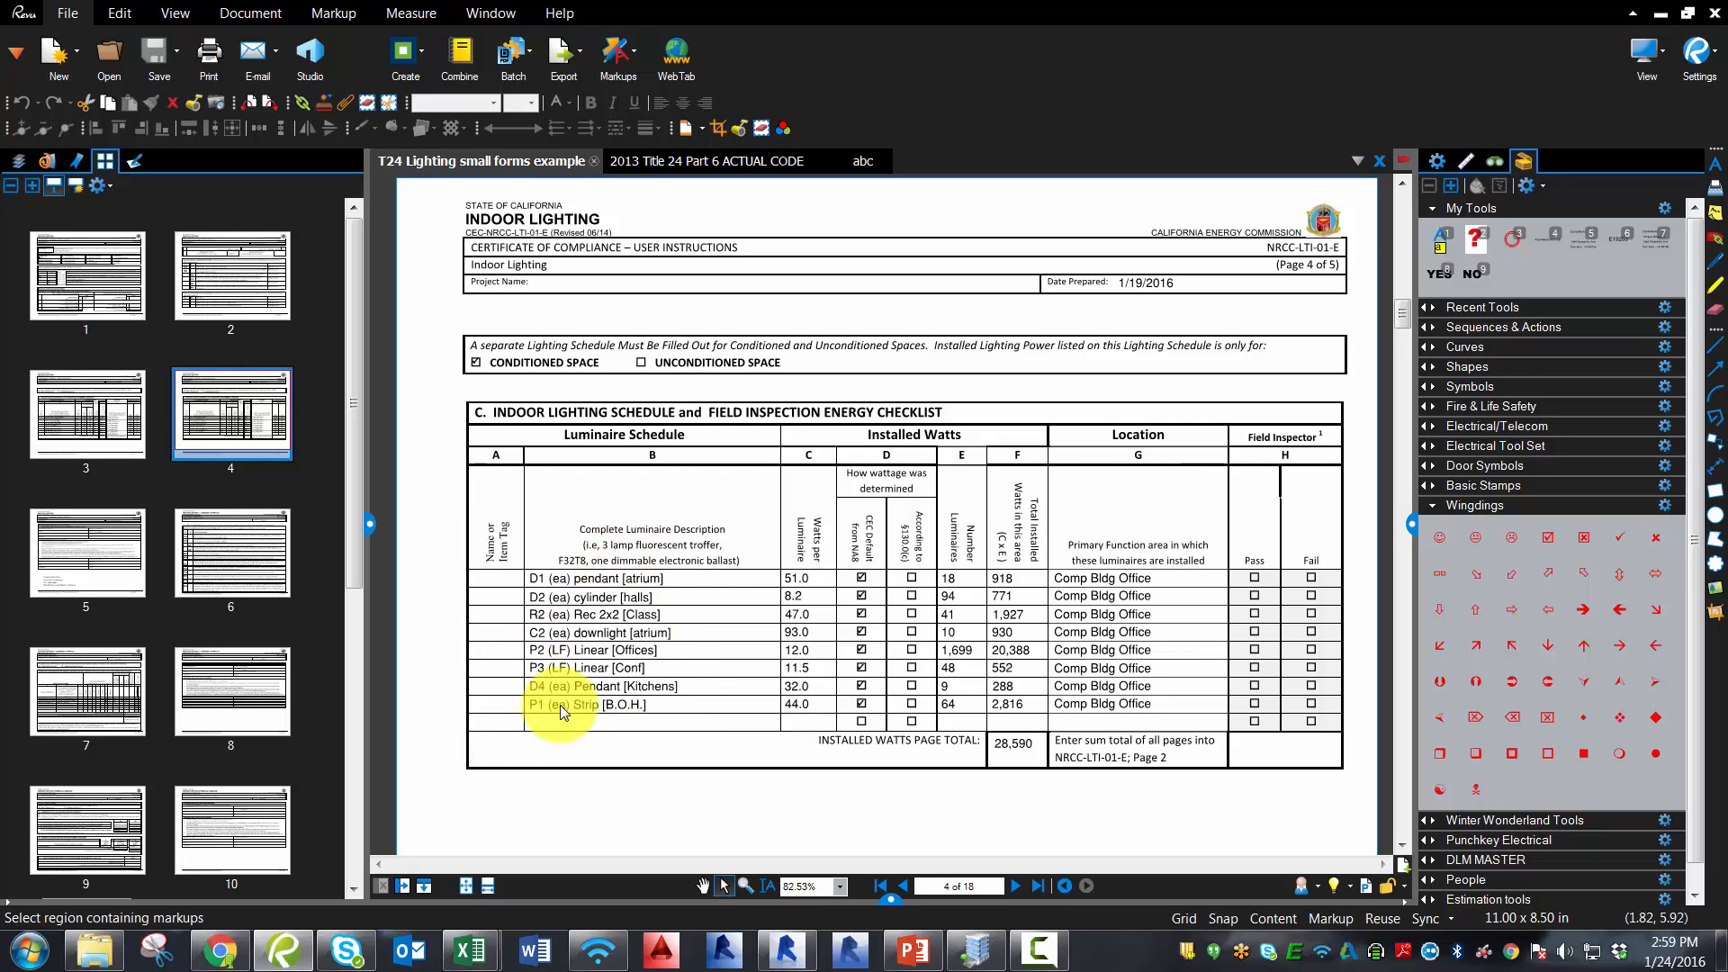
{"action": "left_click", "coordinate": [981, 949]}
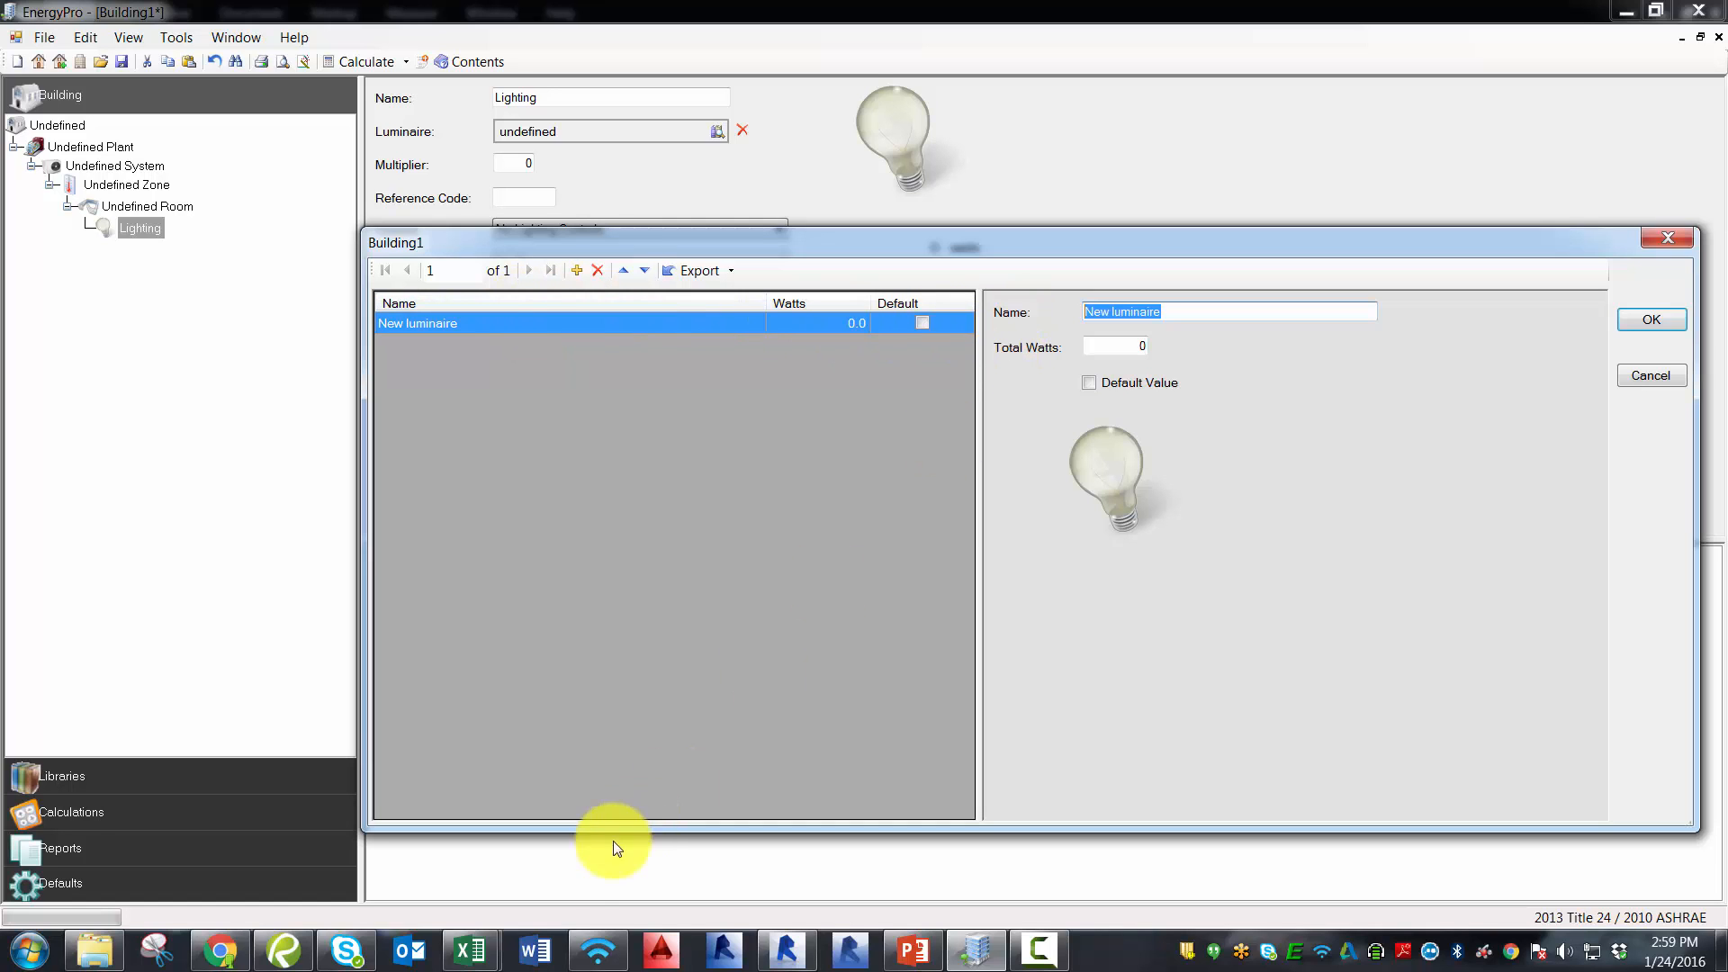
Look up fixture C1 in the Excel luminaire schedule and name the new EnergyPro luminaire "C1 (ea) downlight [entrance]".
{"action": "mouse_move", "coordinate": [482, 927]}
{"action": "left_click", "coordinate": [507, 876]}
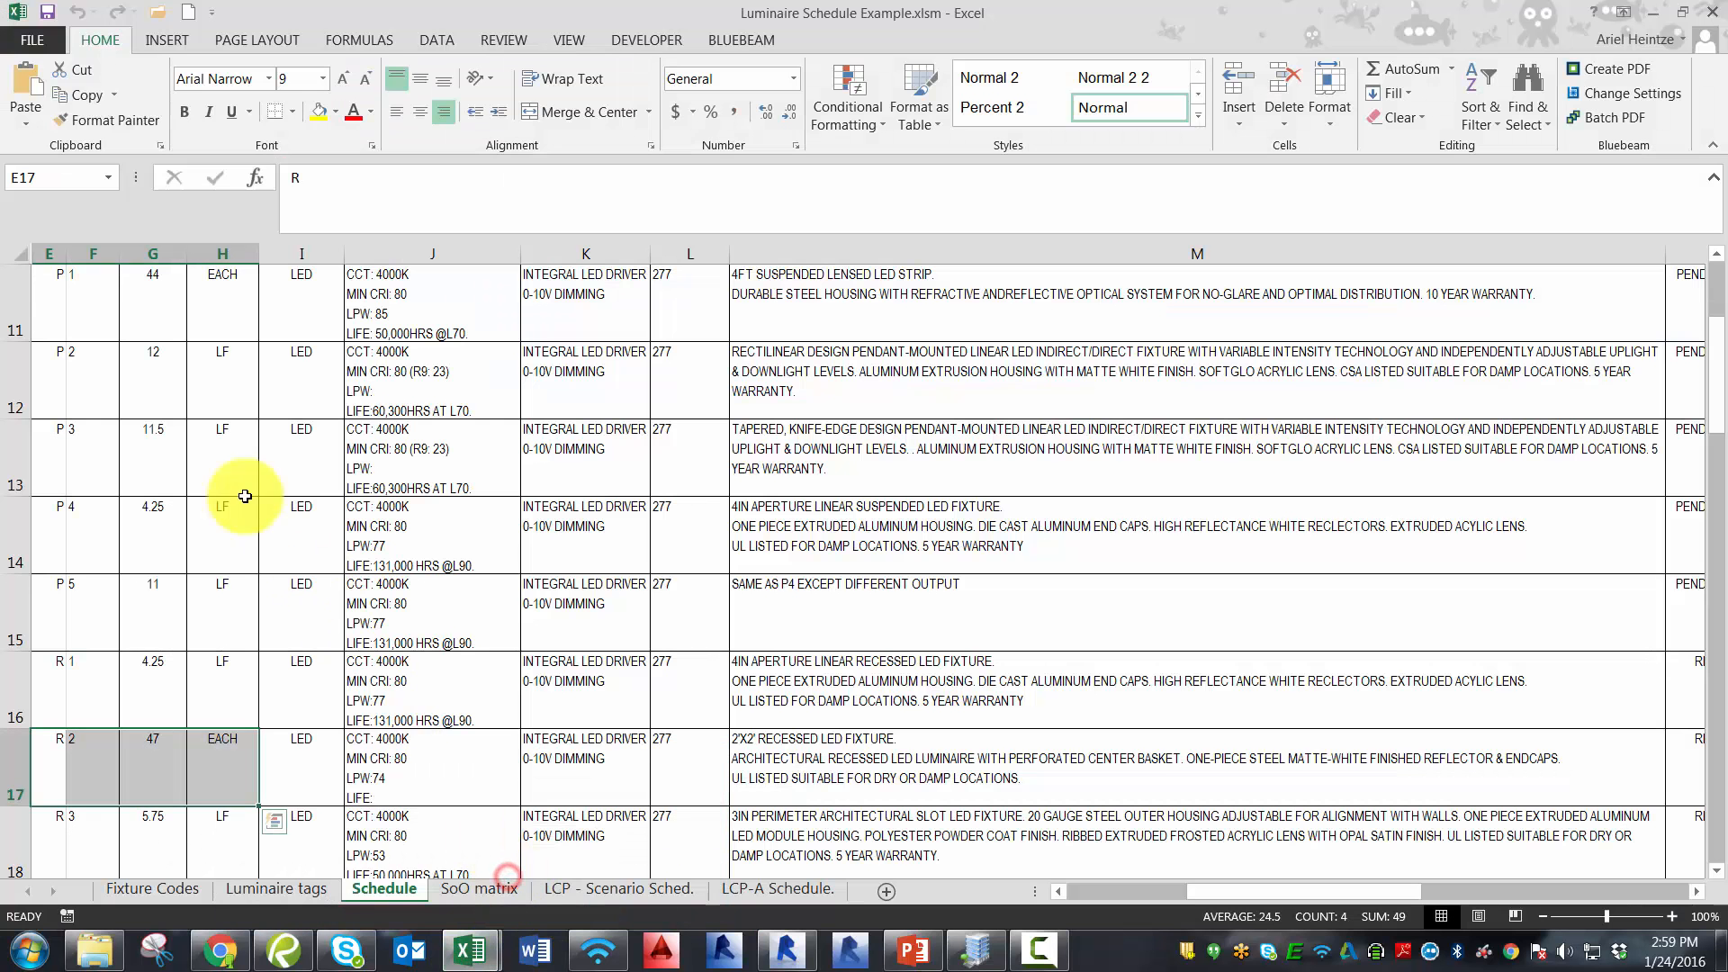
{"action": "scroll", "coordinate": [135, 376], "scroll_direction": "up", "scroll_amount": 3}
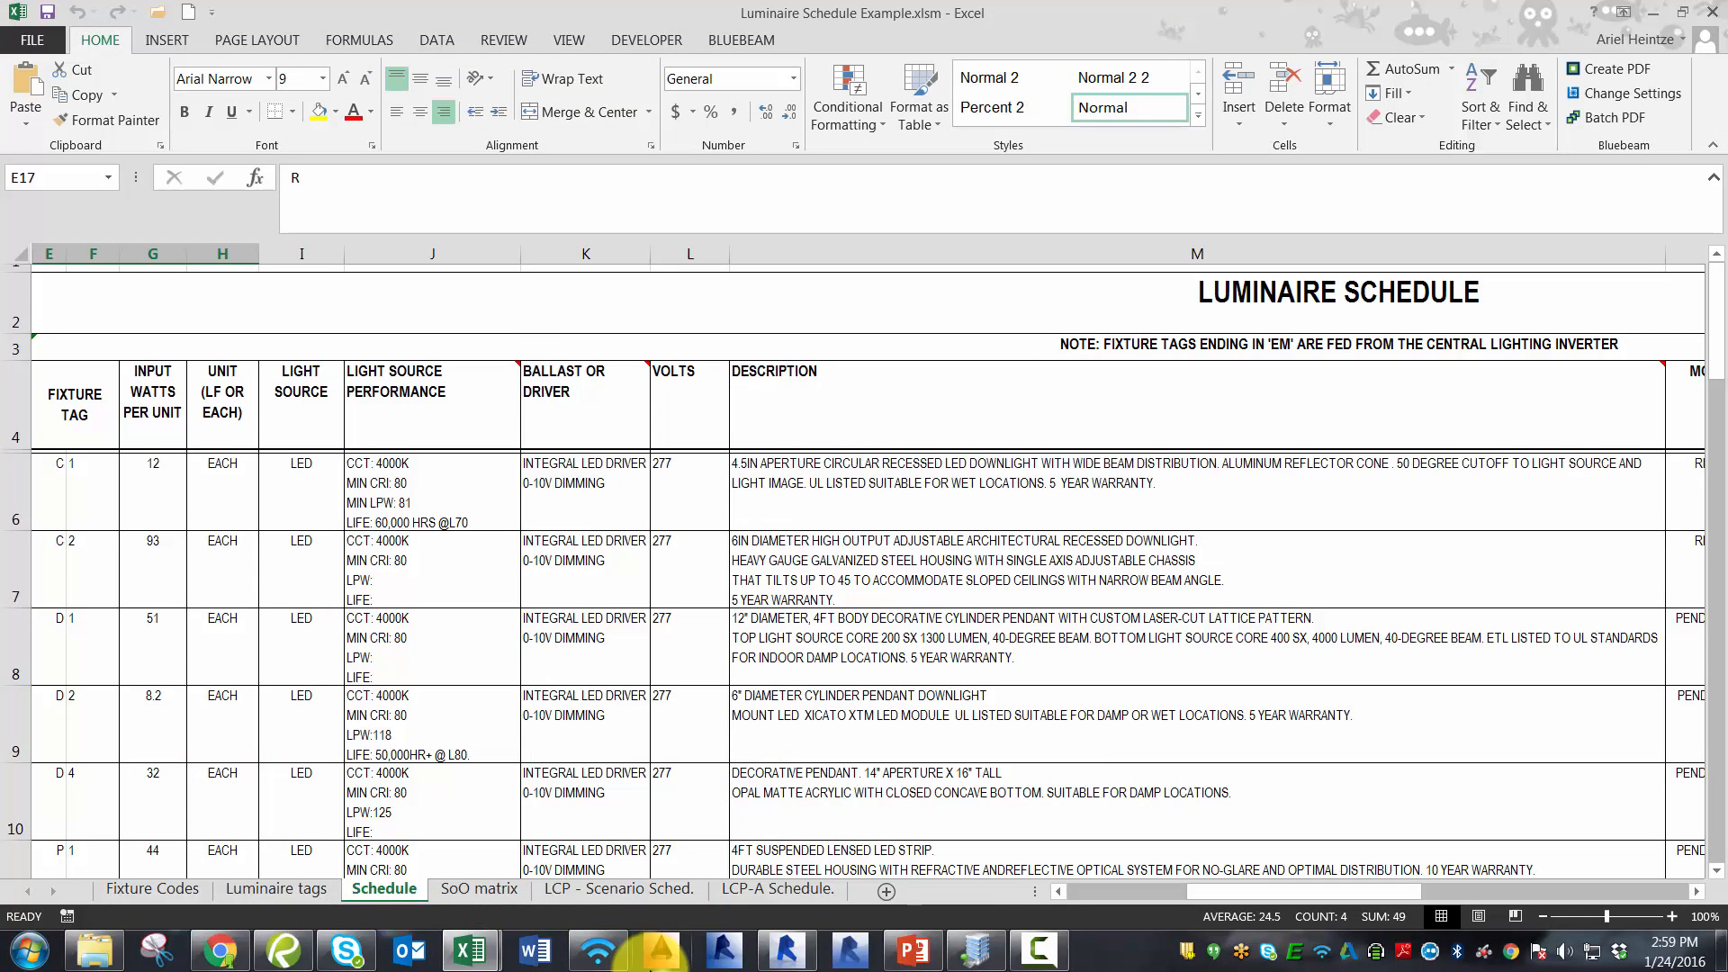
{"action": "left_click", "coordinate": [1001, 961]}
{"action": "type", "text": "C1"}
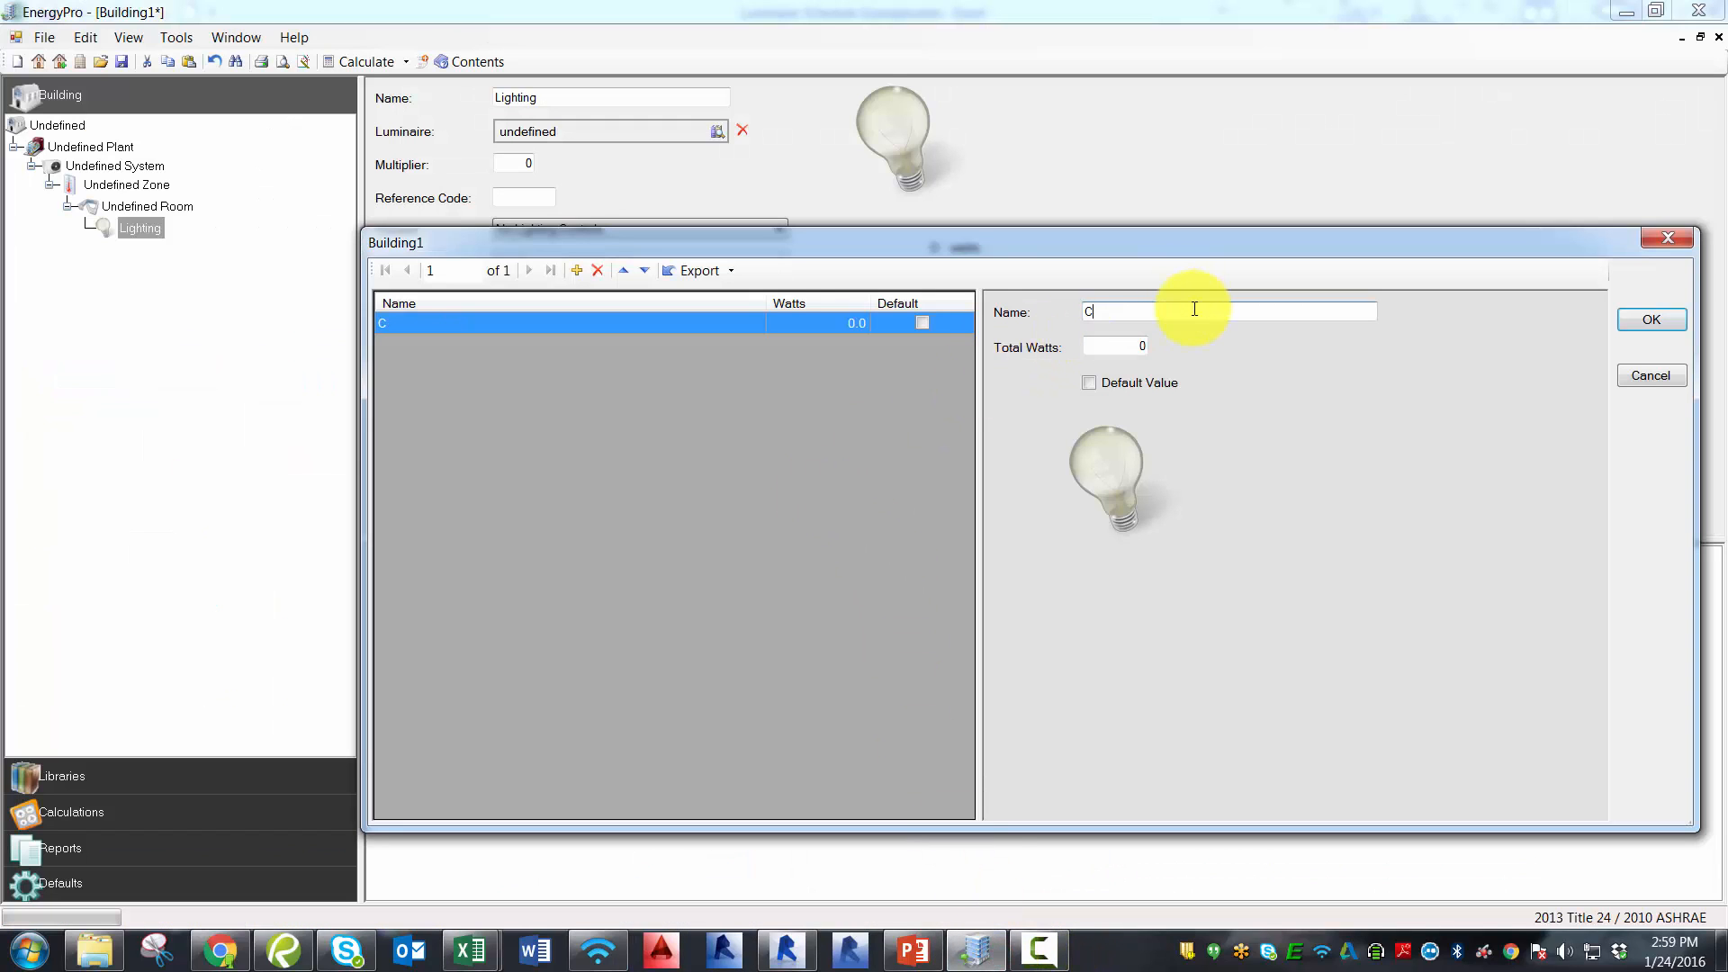
{"action": "type", "text": "ea) downlight [entrance"}
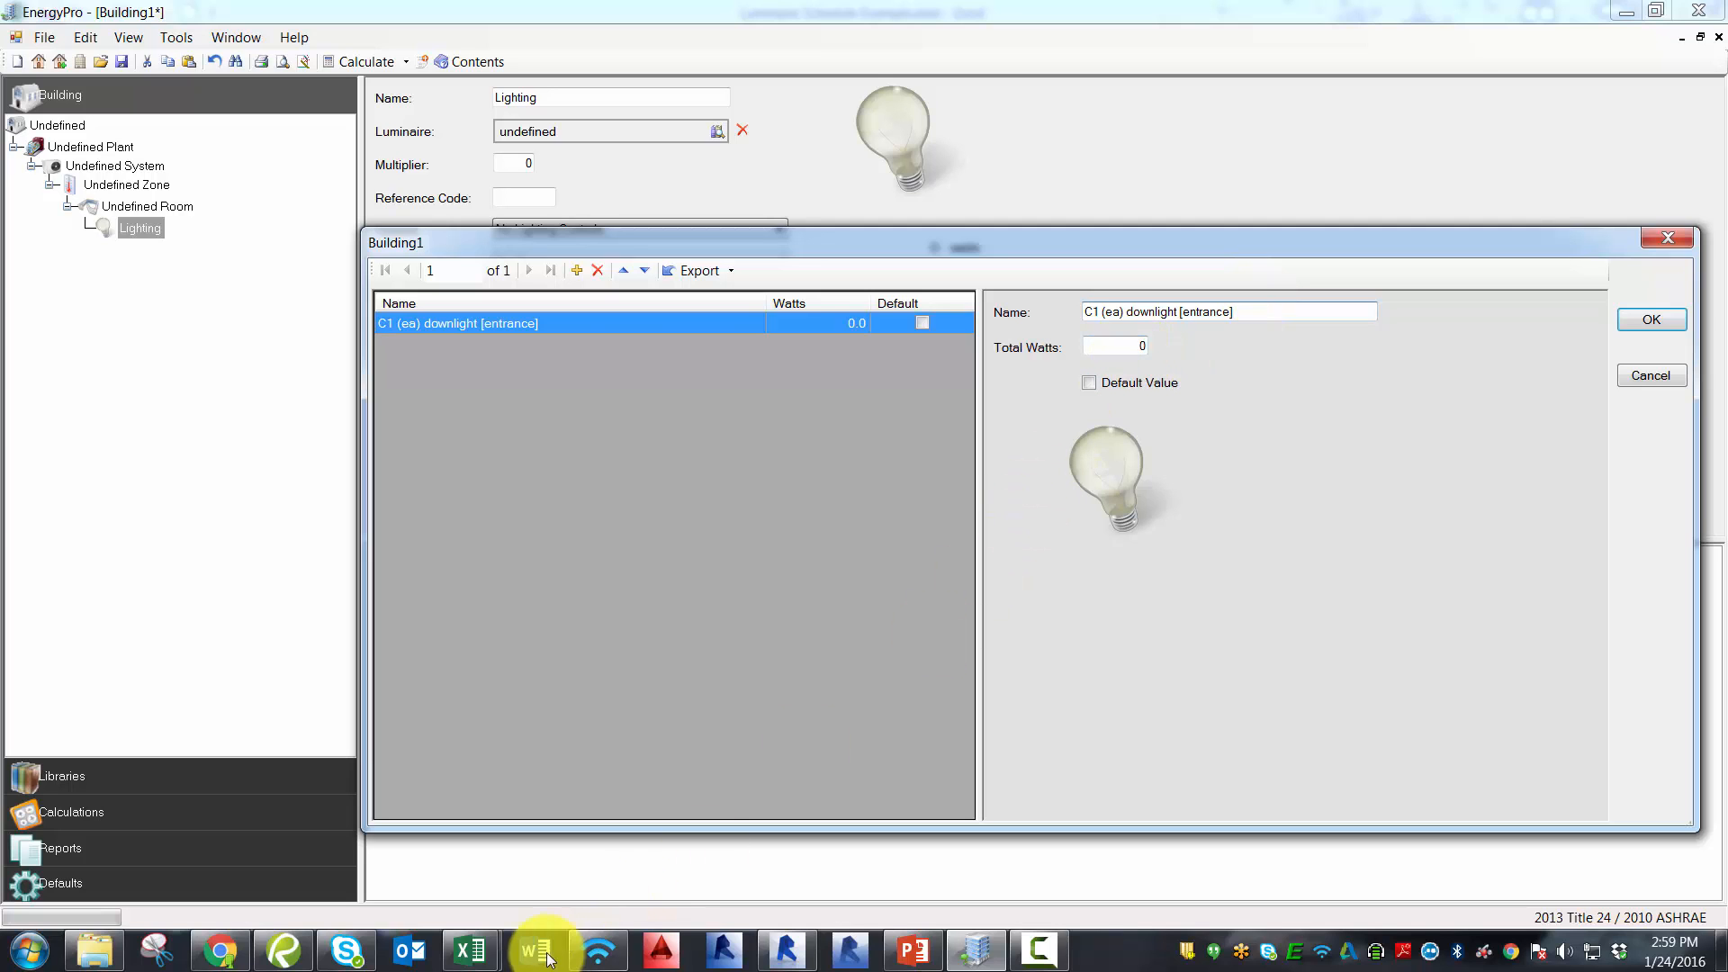
Check C1's input watts in the Excel luminaire schedule and set the luminaire's total watts to 12 in EnergyPro.
{"action": "mouse_move", "coordinate": [485, 958]}
{"action": "left_click", "coordinate": [501, 760]}
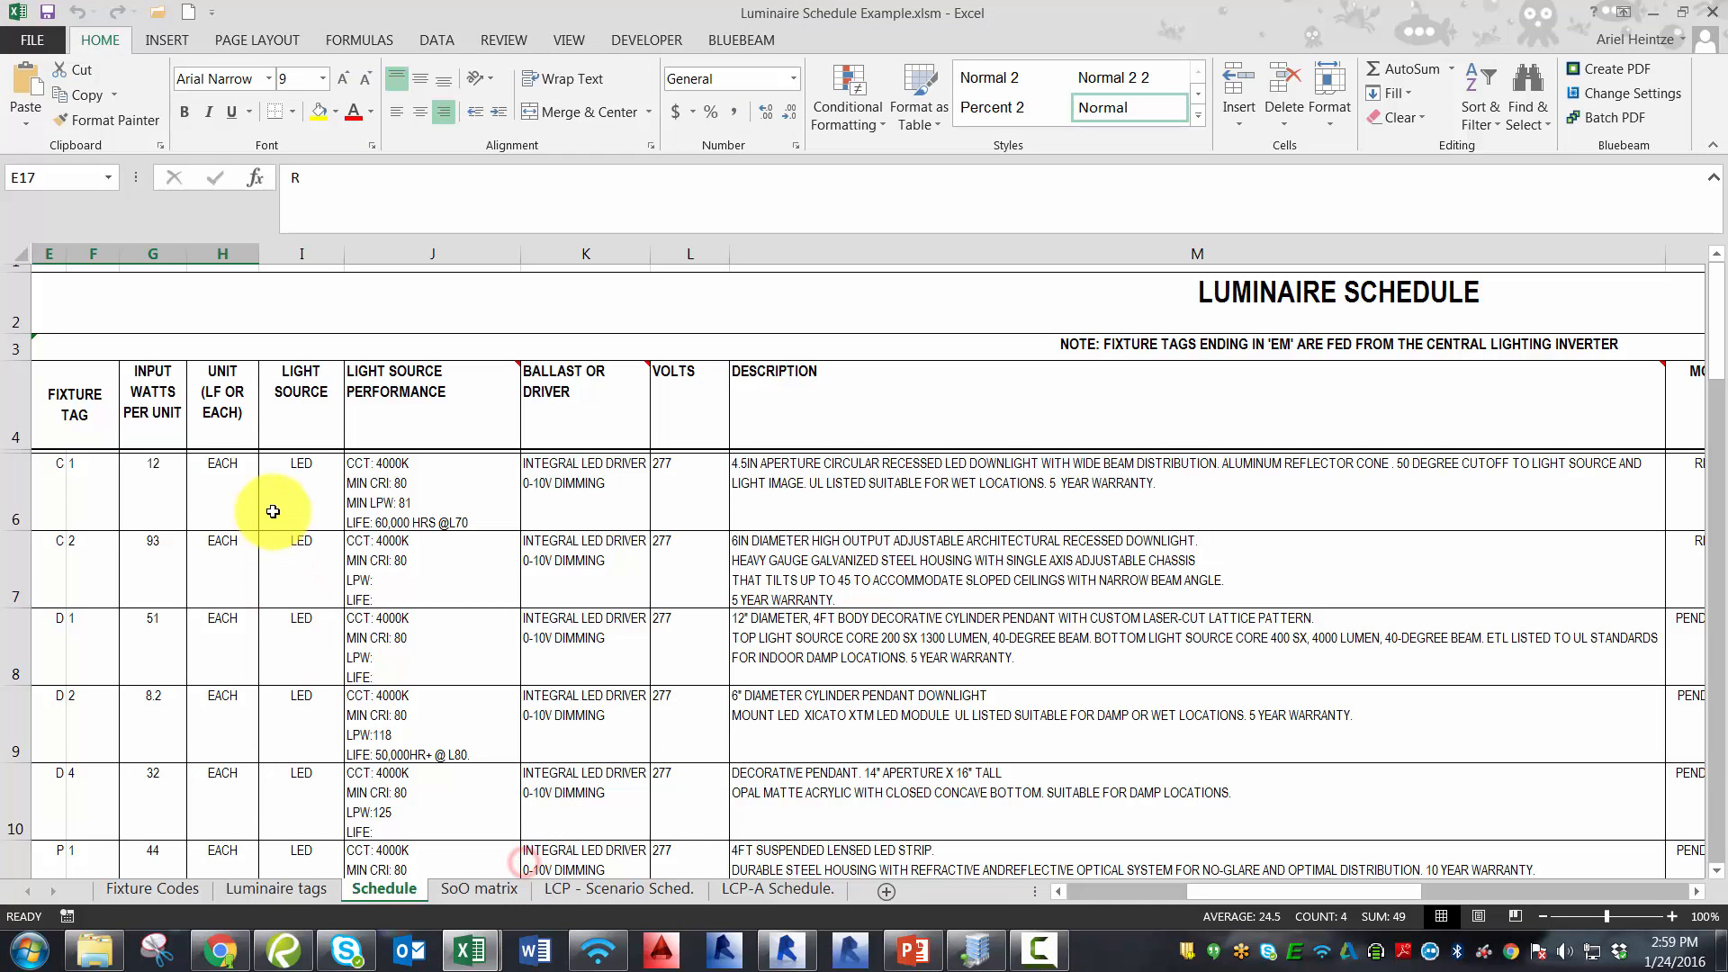
{"action": "left_click", "coordinate": [1651, 13]}
{"action": "double_click", "coordinate": [1141, 344]}
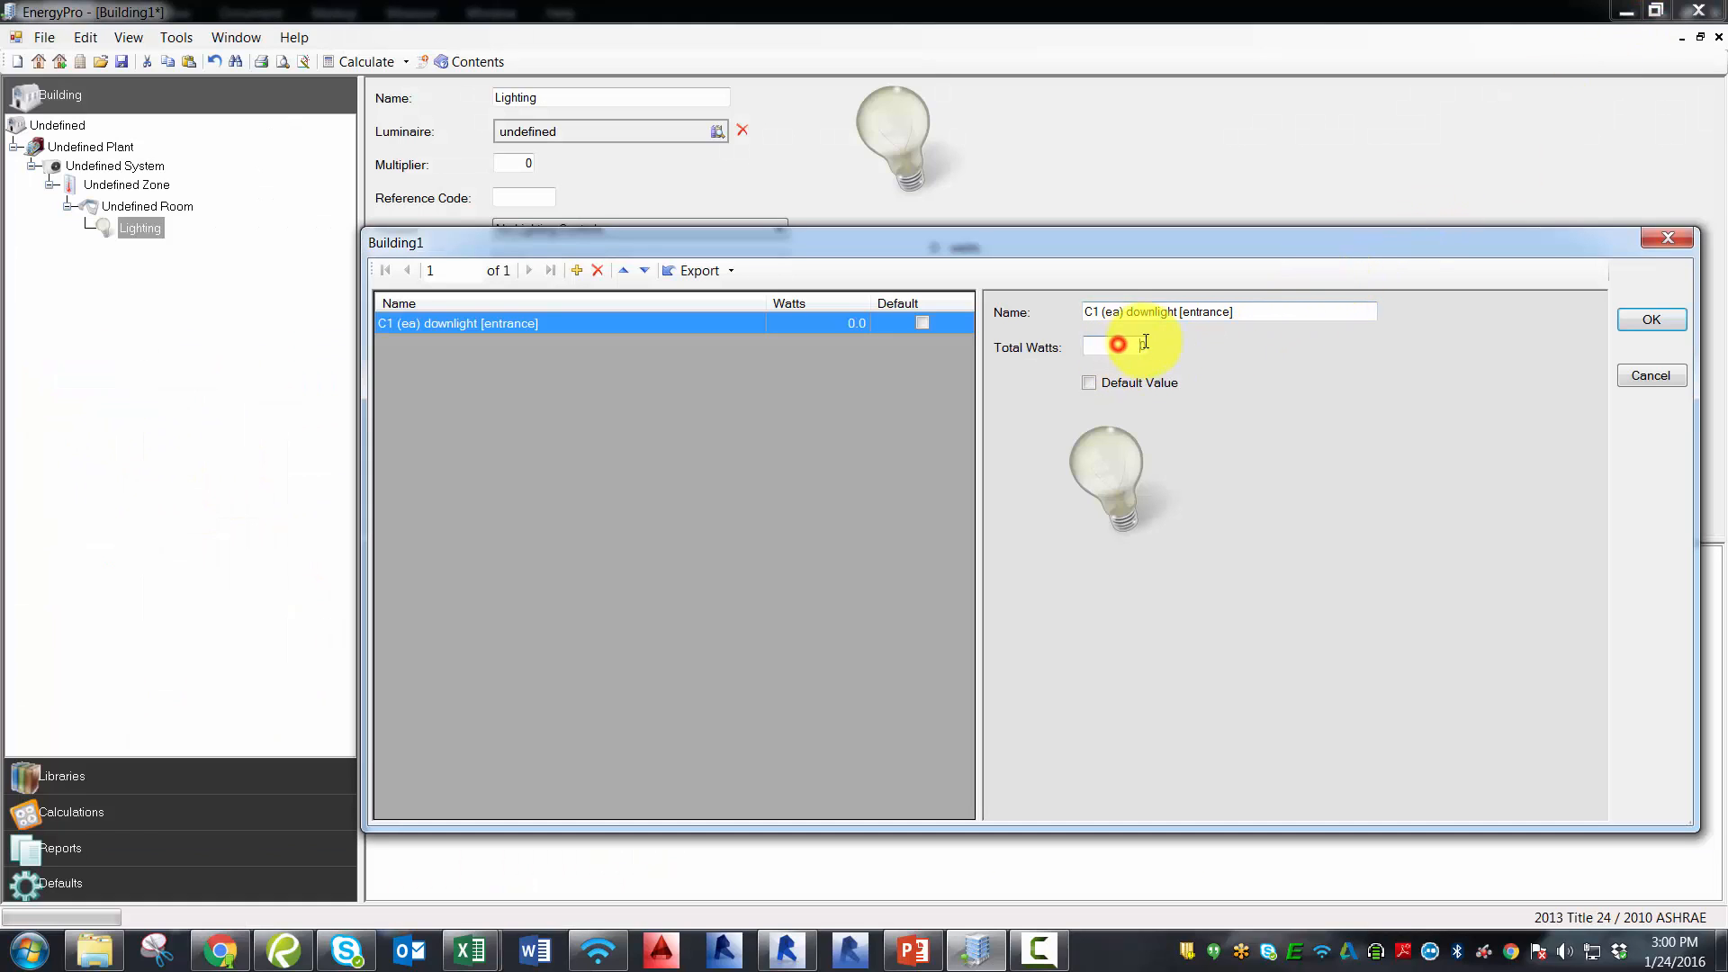
{"action": "type", "text": "12"}
{"action": "left_click", "coordinate": [1284, 311]}
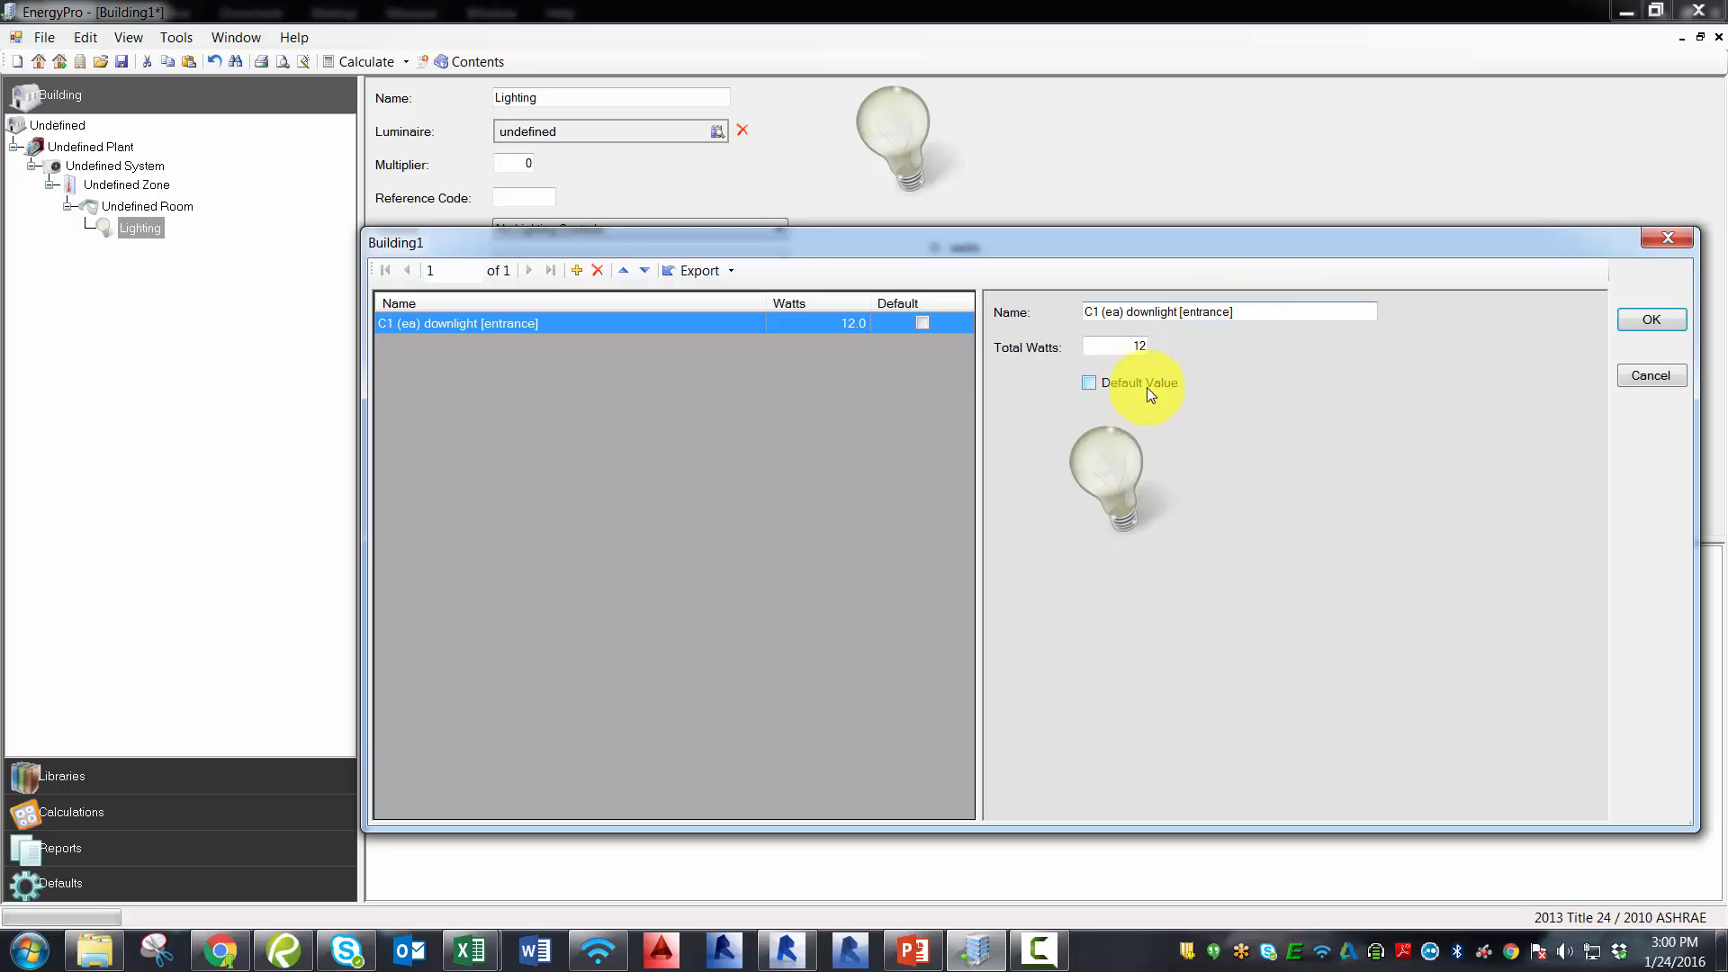
Examine the lamp wattage and total system watts in the browser's 7221LED_sub.pdf cut sheet, and return to EnergyPro.
{"action": "left_click", "coordinate": [284, 950]}
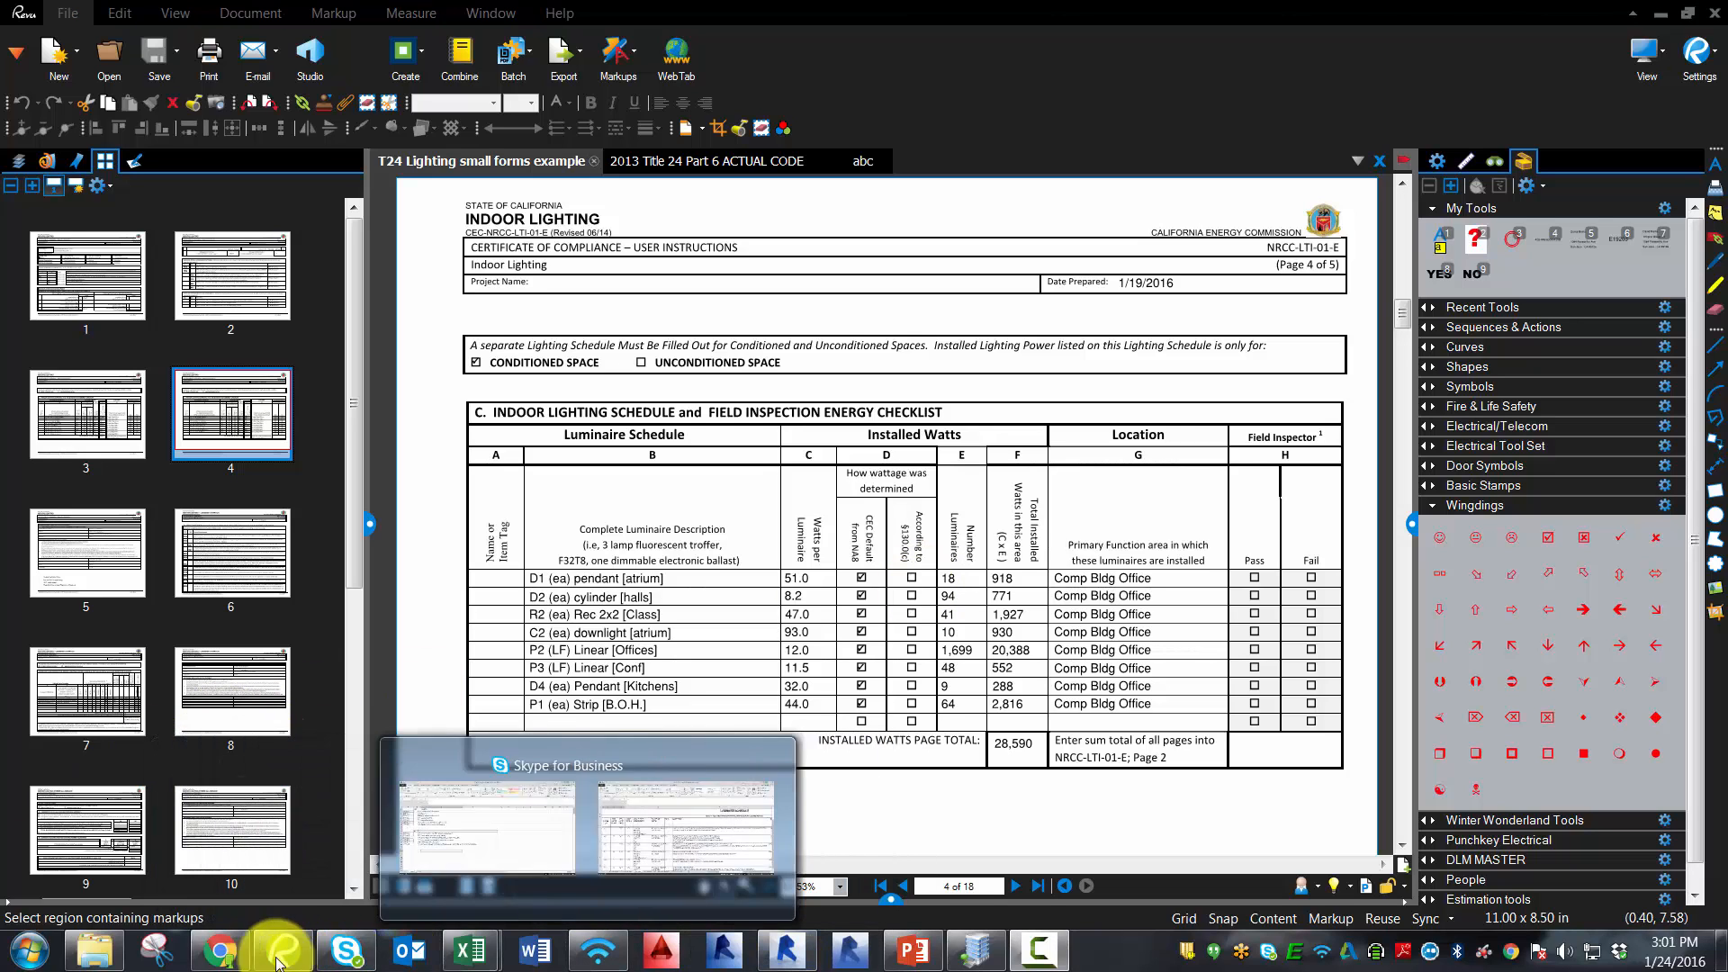
{"action": "left_click", "coordinate": [232, 957]}
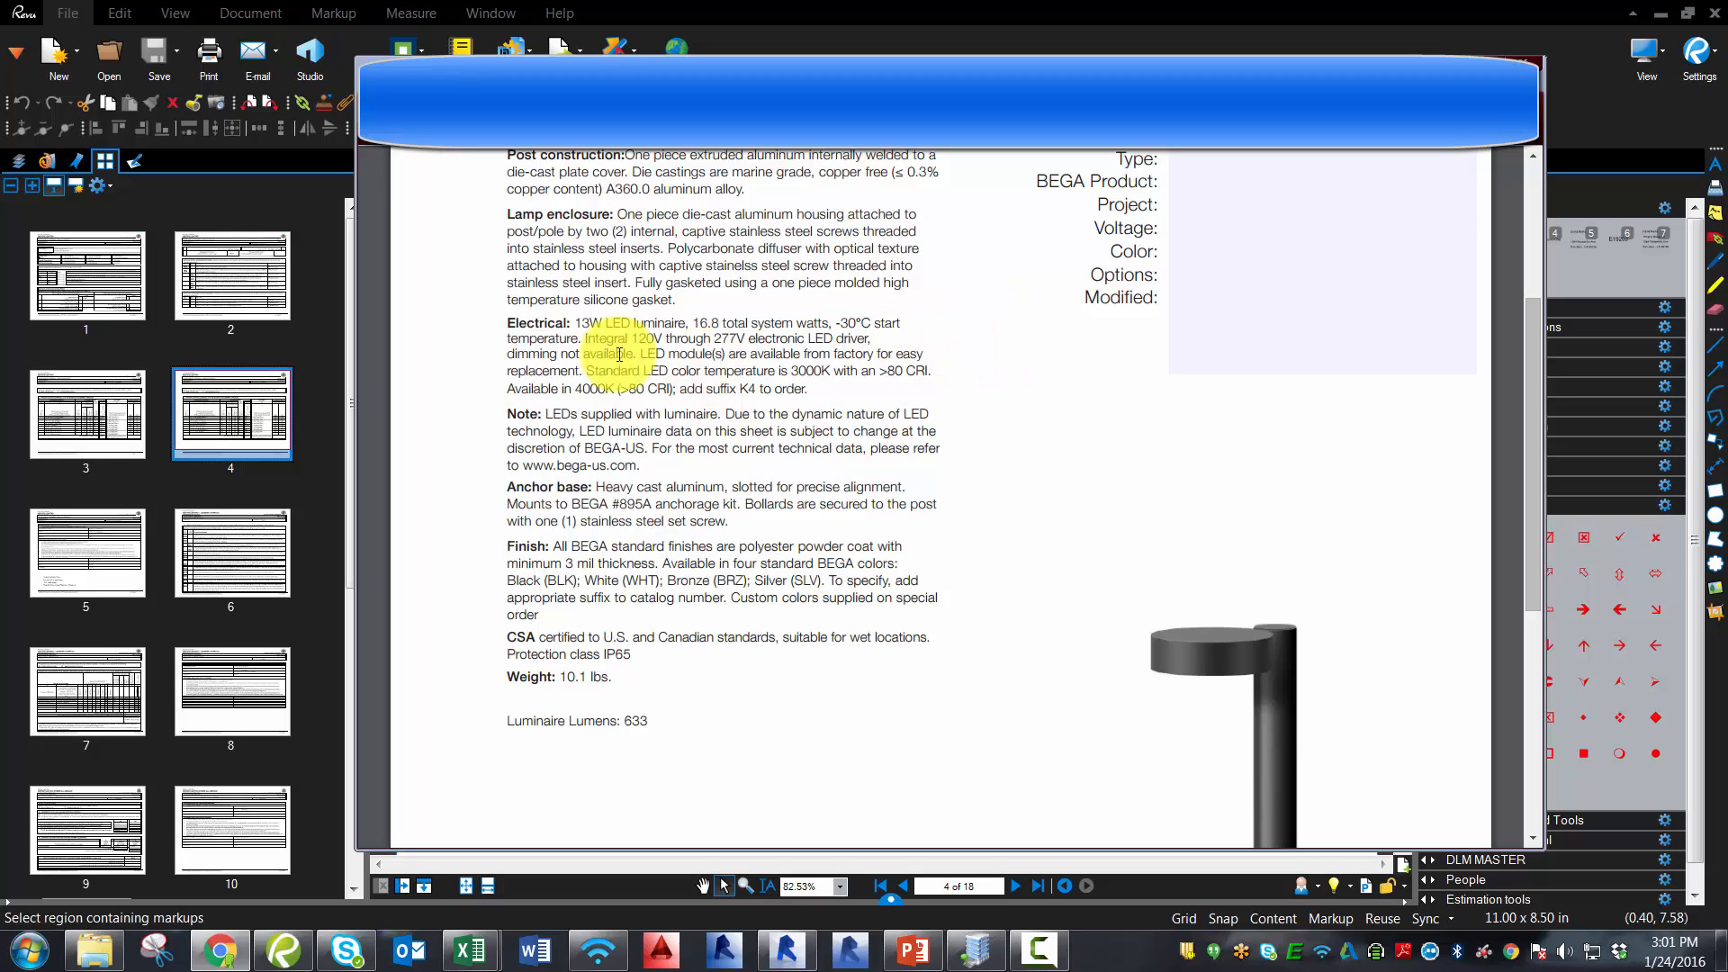
{"action": "left_click_drag", "start_coordinate": [574, 323], "coordinate": [695, 320]}
{"action": "left_click_drag", "start_coordinate": [690, 322], "coordinate": [821, 326]}
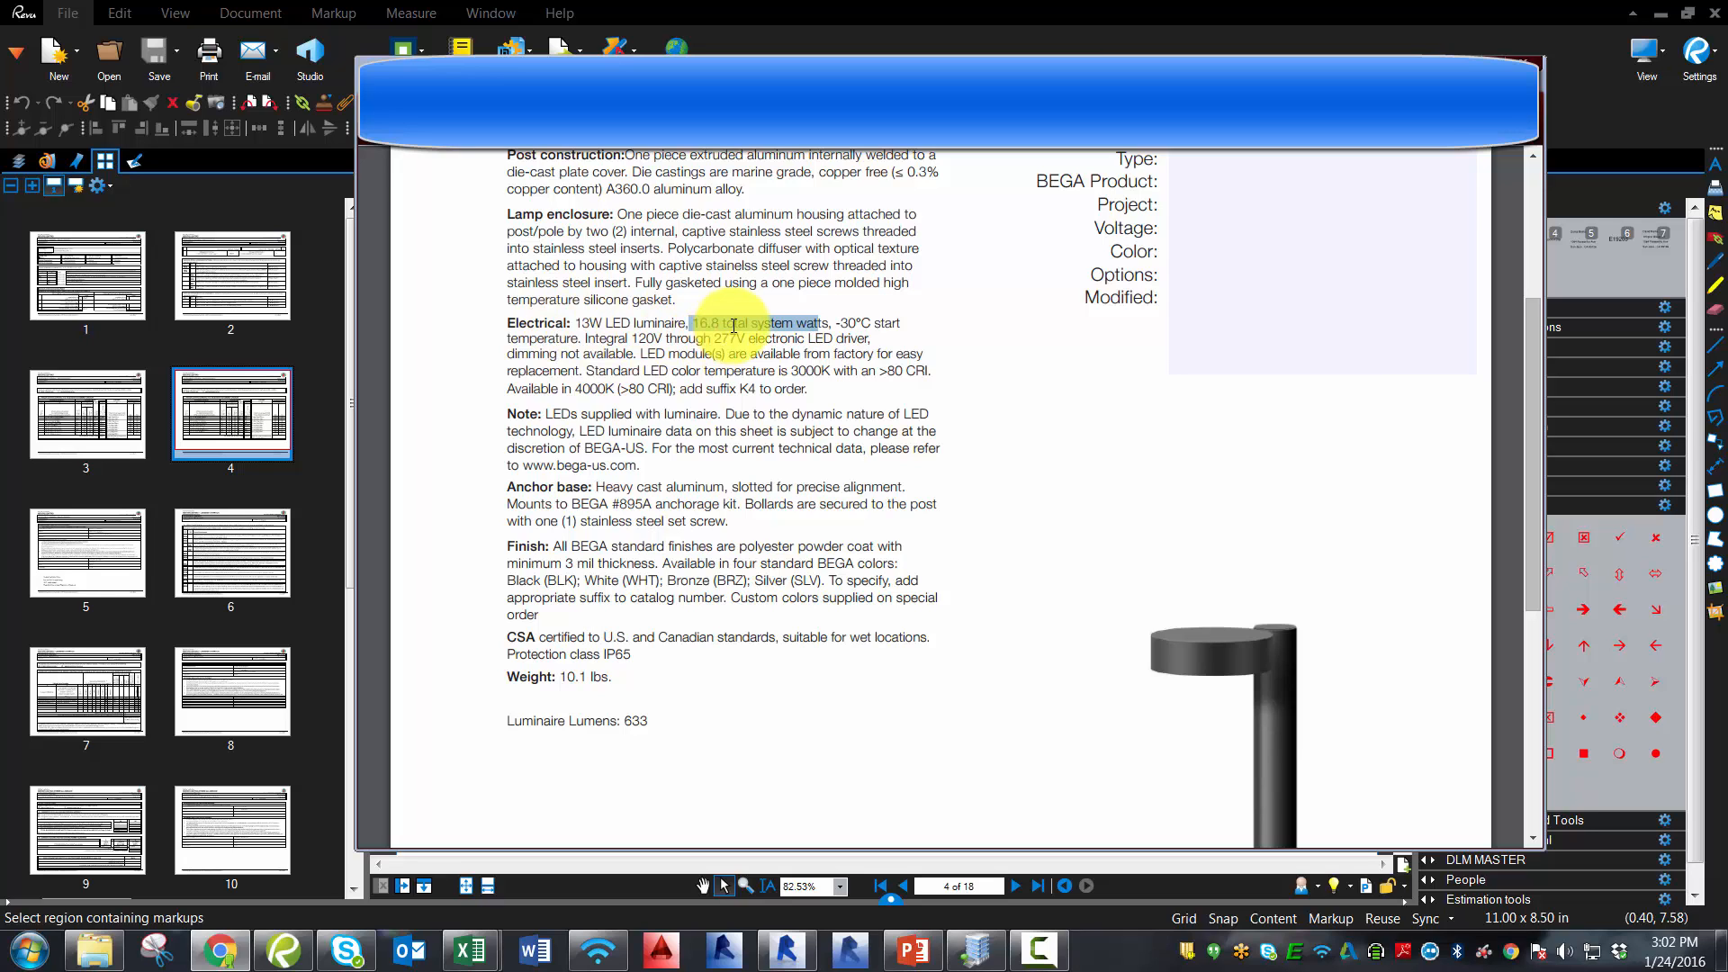
{"action": "left_click", "coordinate": [385, 716]}
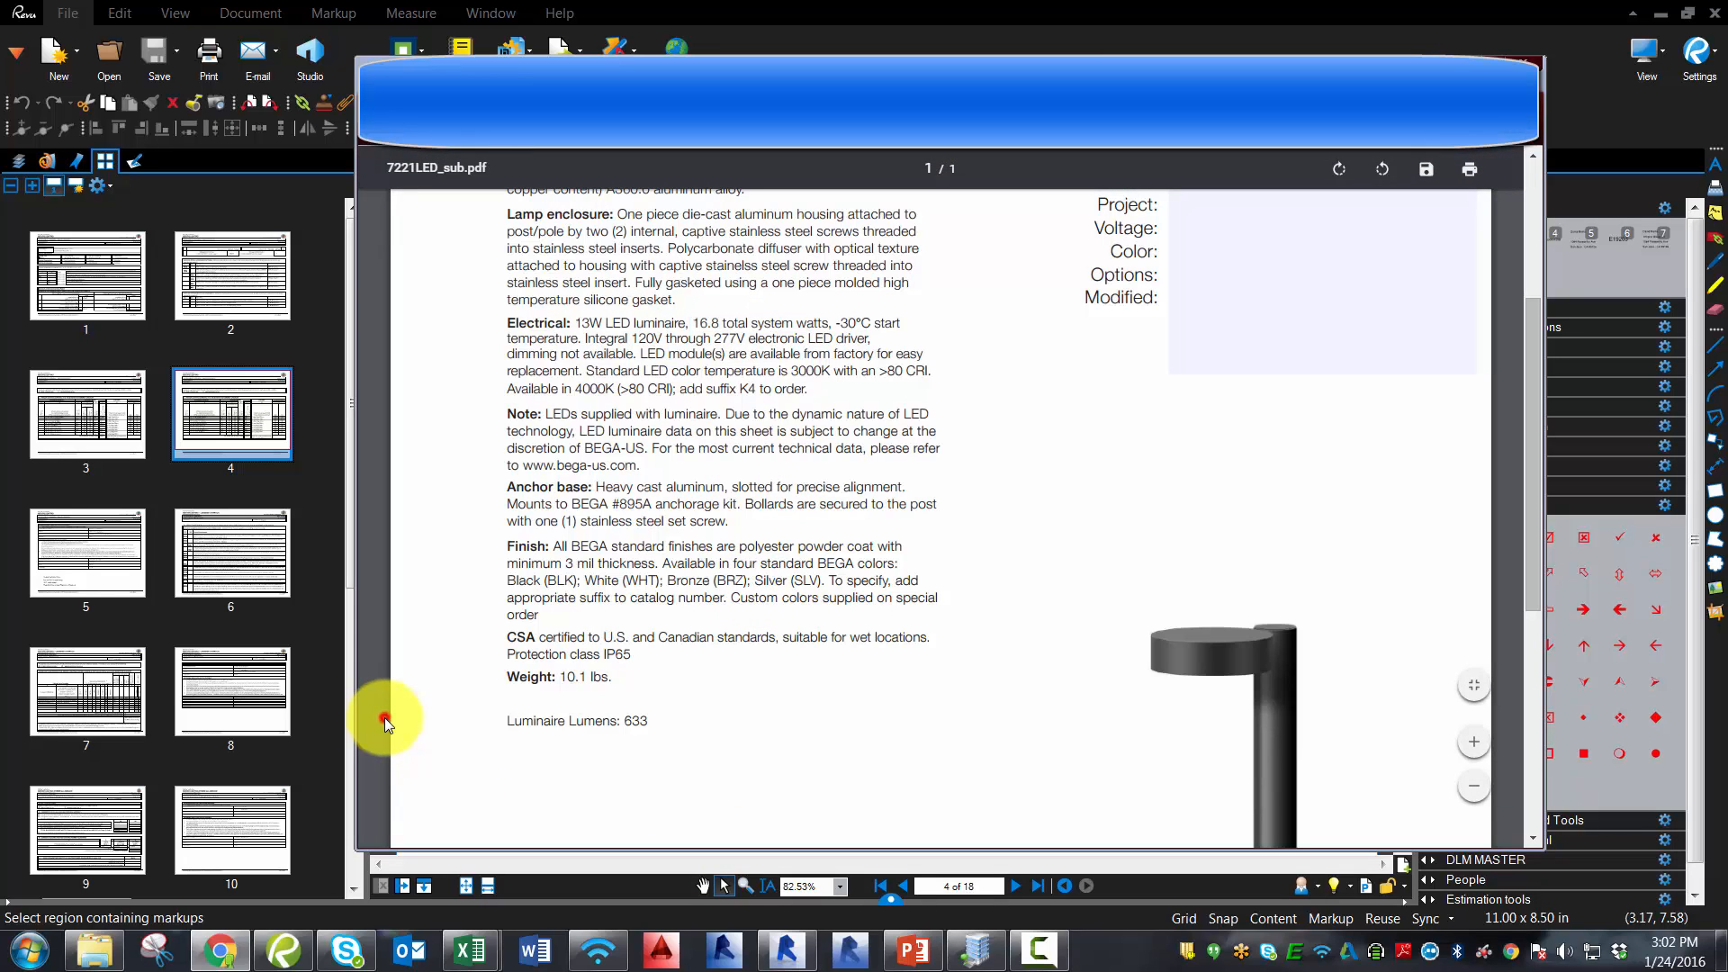
{"action": "left_click", "coordinate": [1460, 67]}
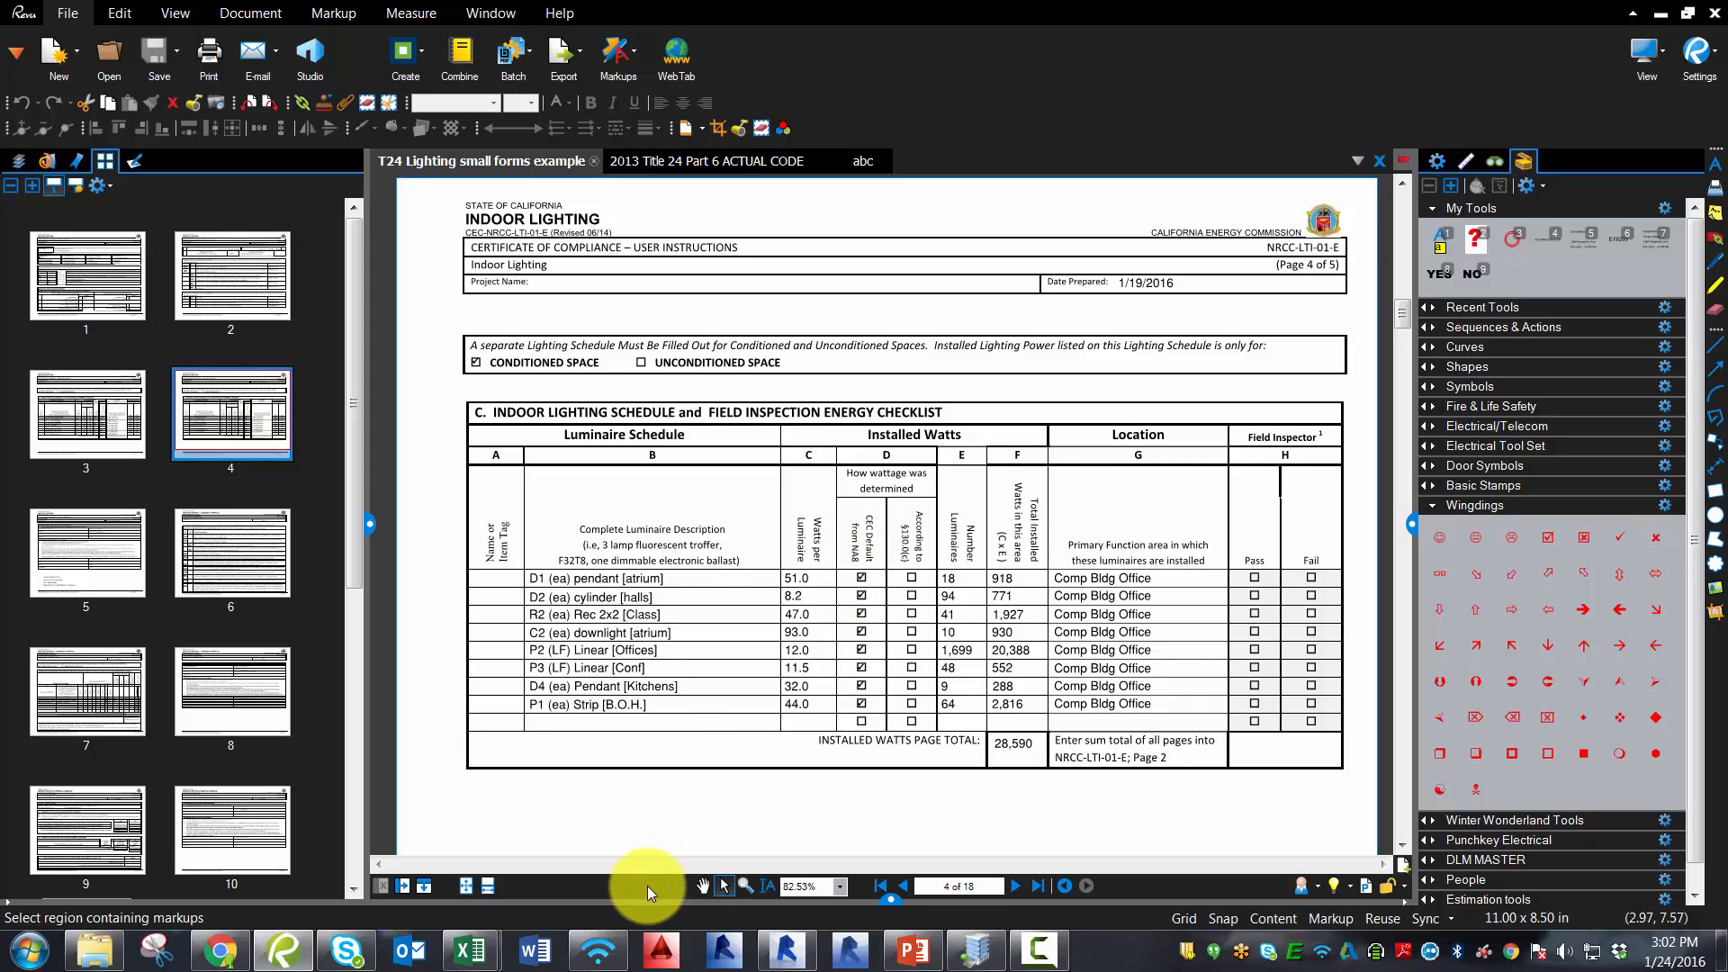
{"action": "left_click", "coordinate": [977, 949]}
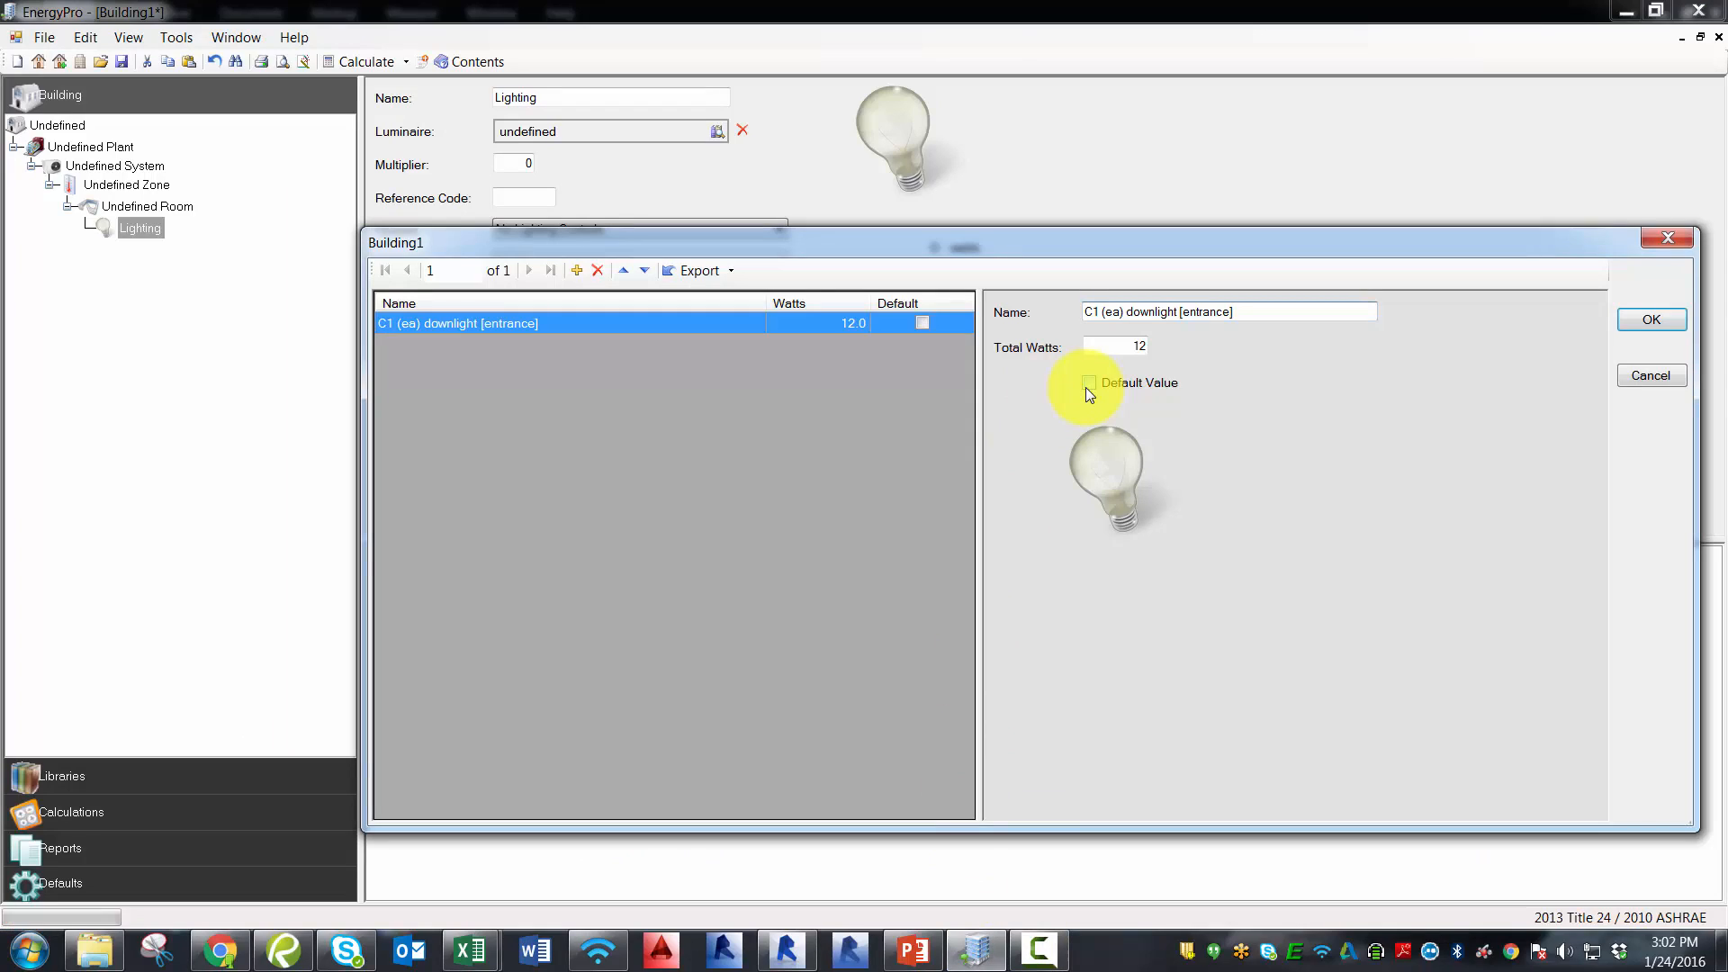
Add a second luminaire as a copy of C1 (ea) downlight [entrance] and accept the luminaire library.
{"action": "double_click", "coordinate": [1139, 345]}
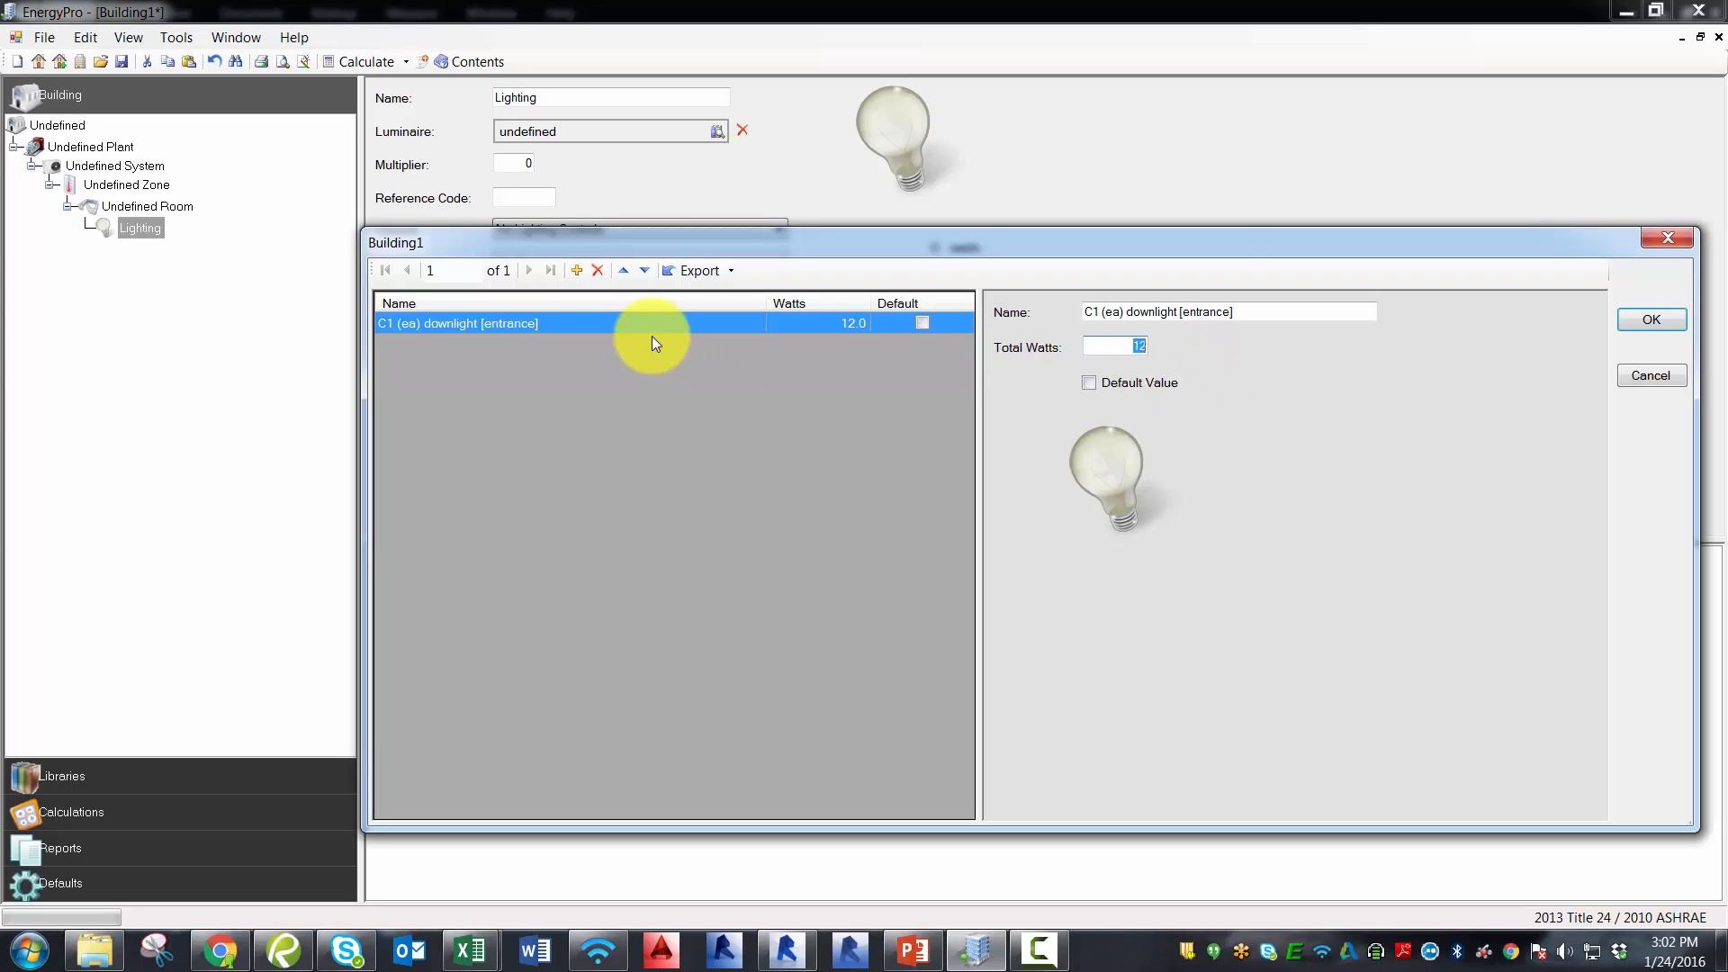
{"action": "left_click", "coordinate": [576, 270]}
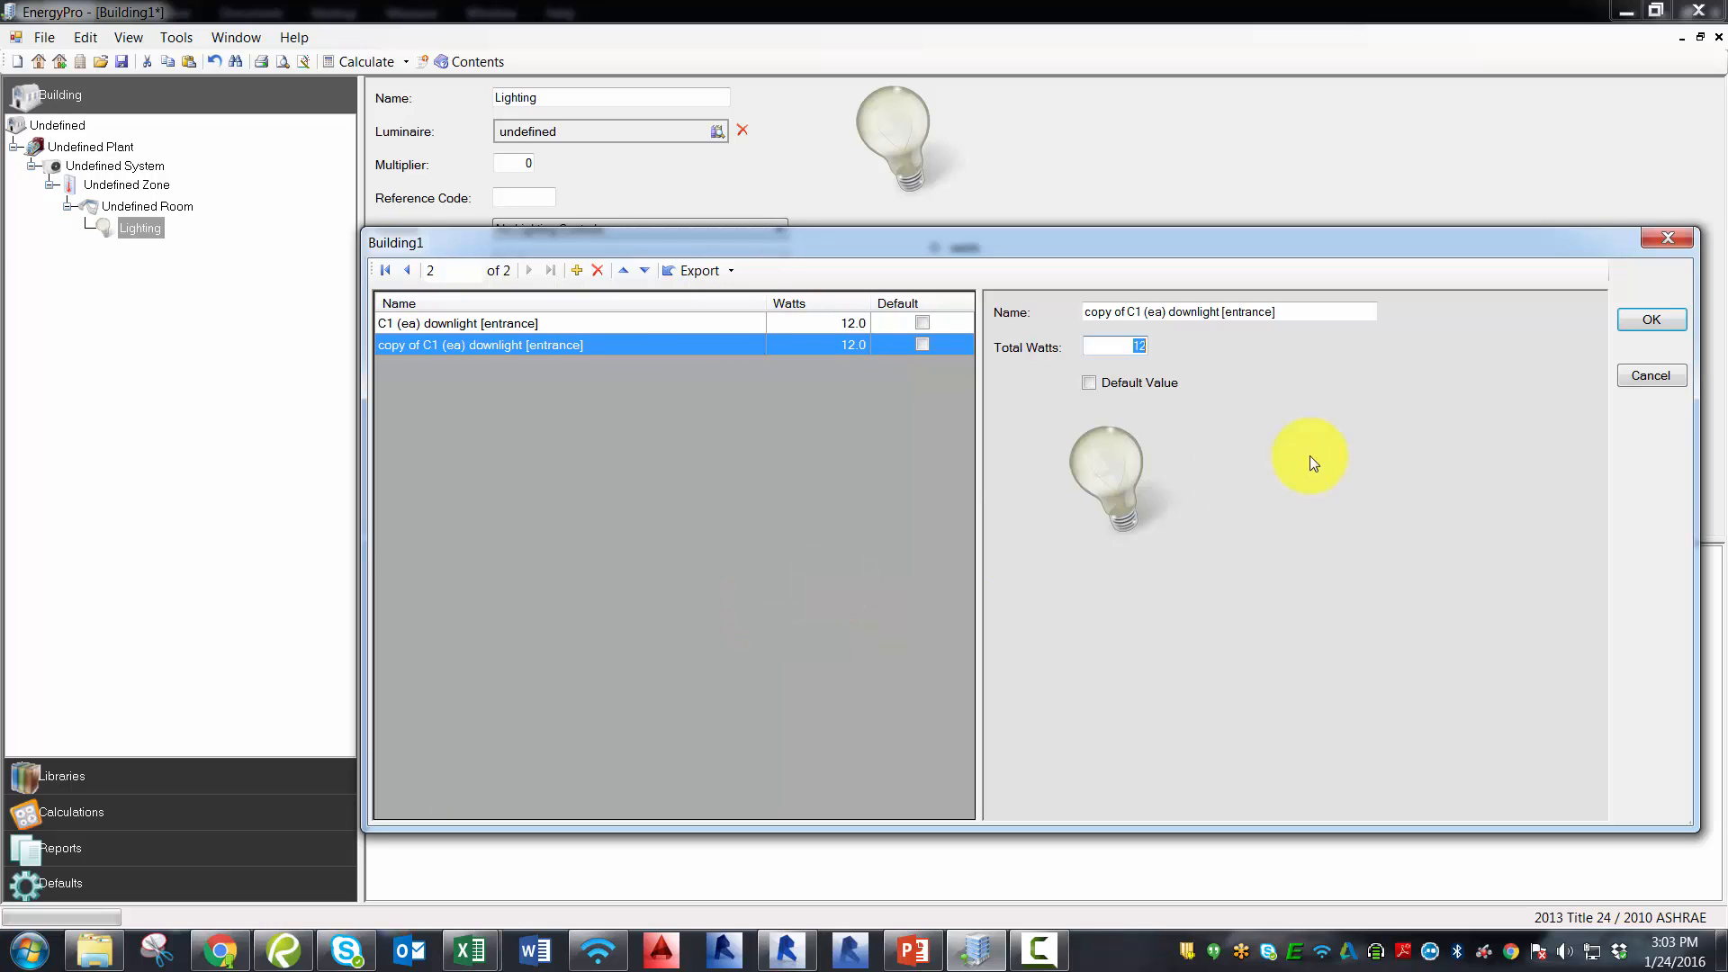
{"action": "left_click", "coordinate": [1659, 324]}
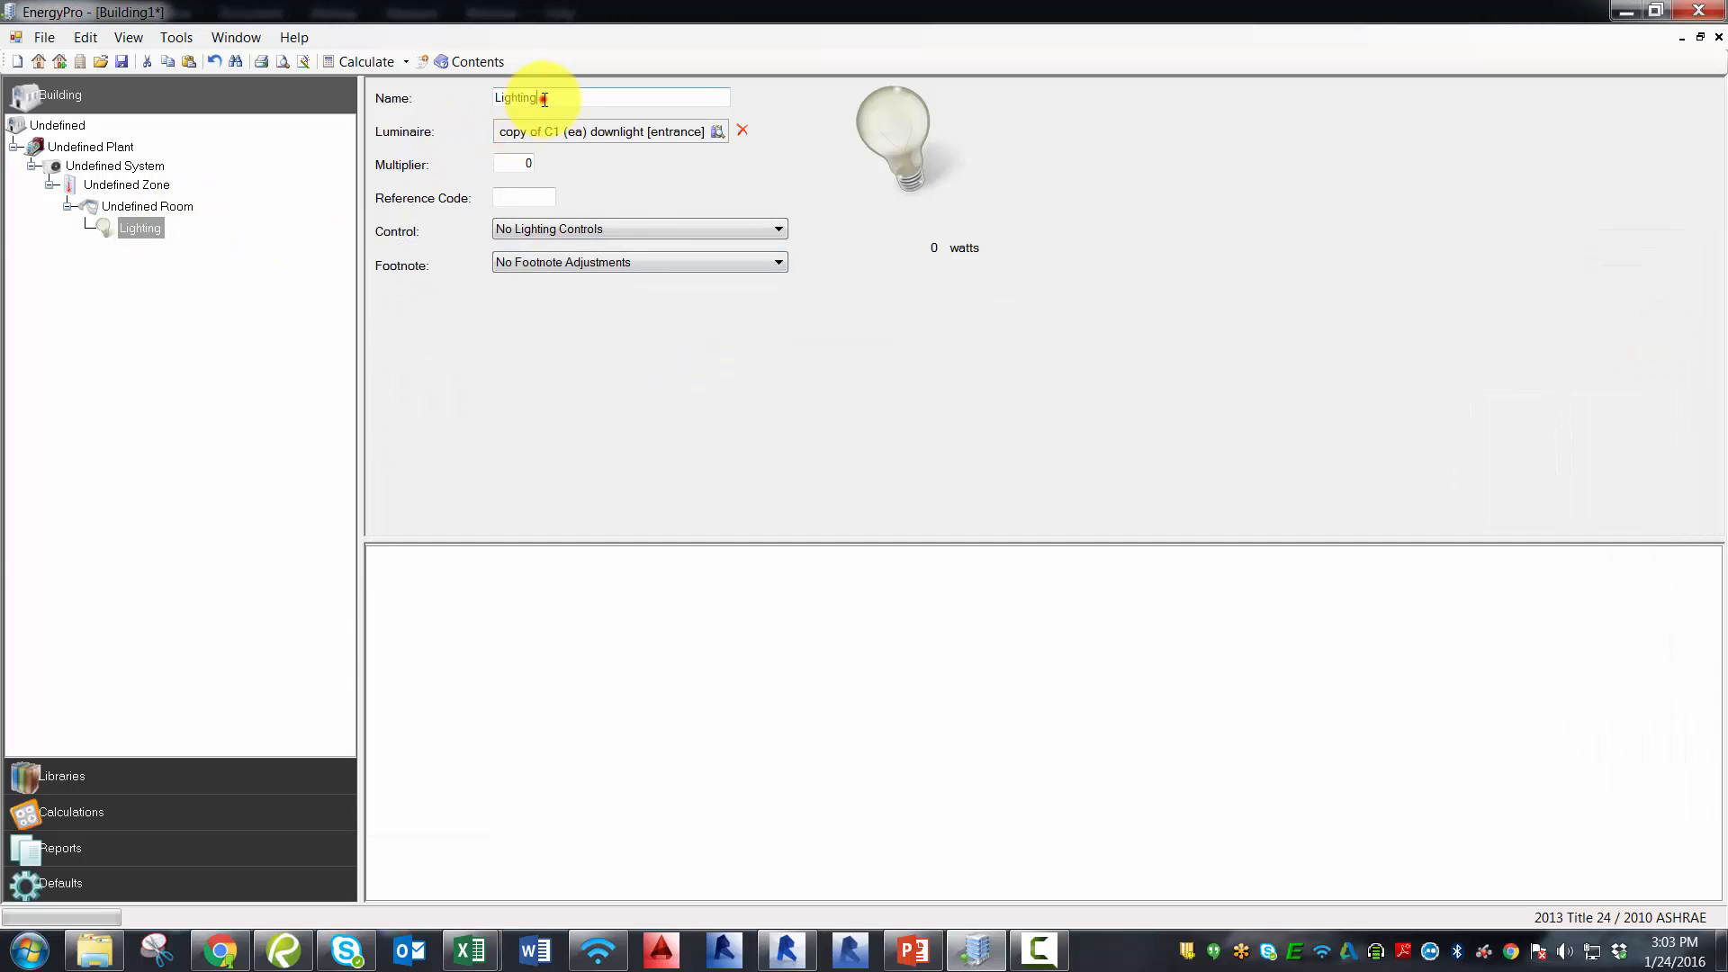
Rename the lighting item C1 and set its multiplier to 23, taken from the count in Revit's Lighting Fixture Schedule.
{"action": "left_click_drag", "start_coordinate": [543, 97], "coordinate": [489, 96]}
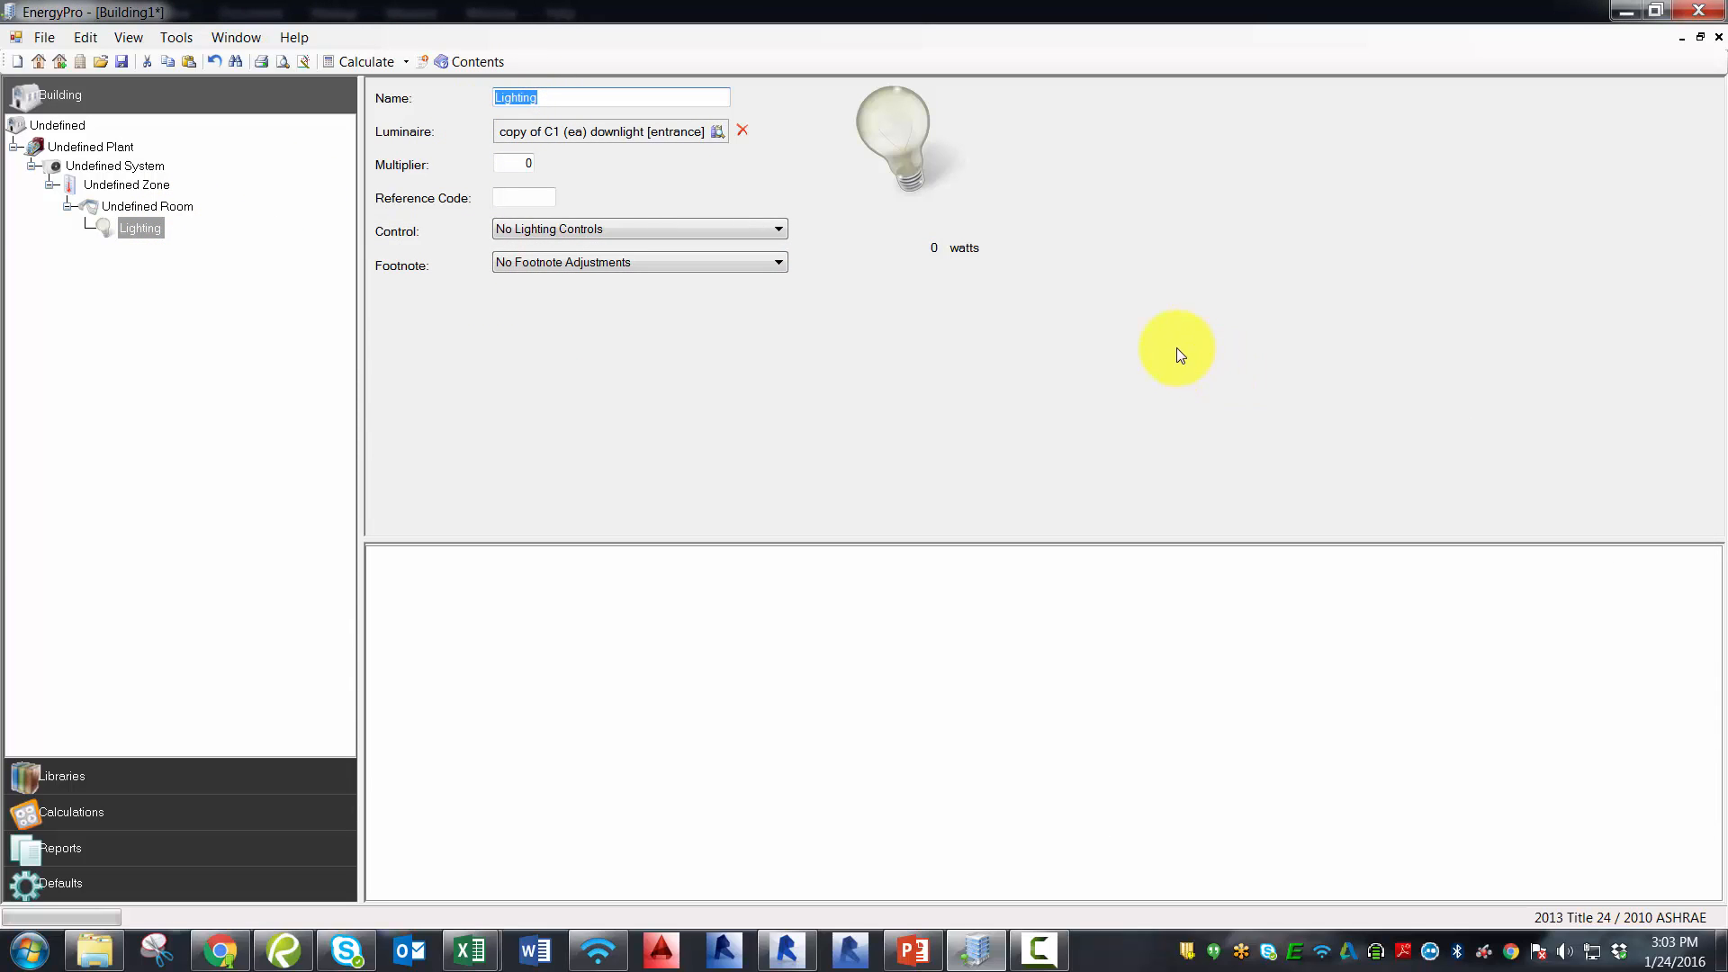
{"action": "type", "text": "C1"}
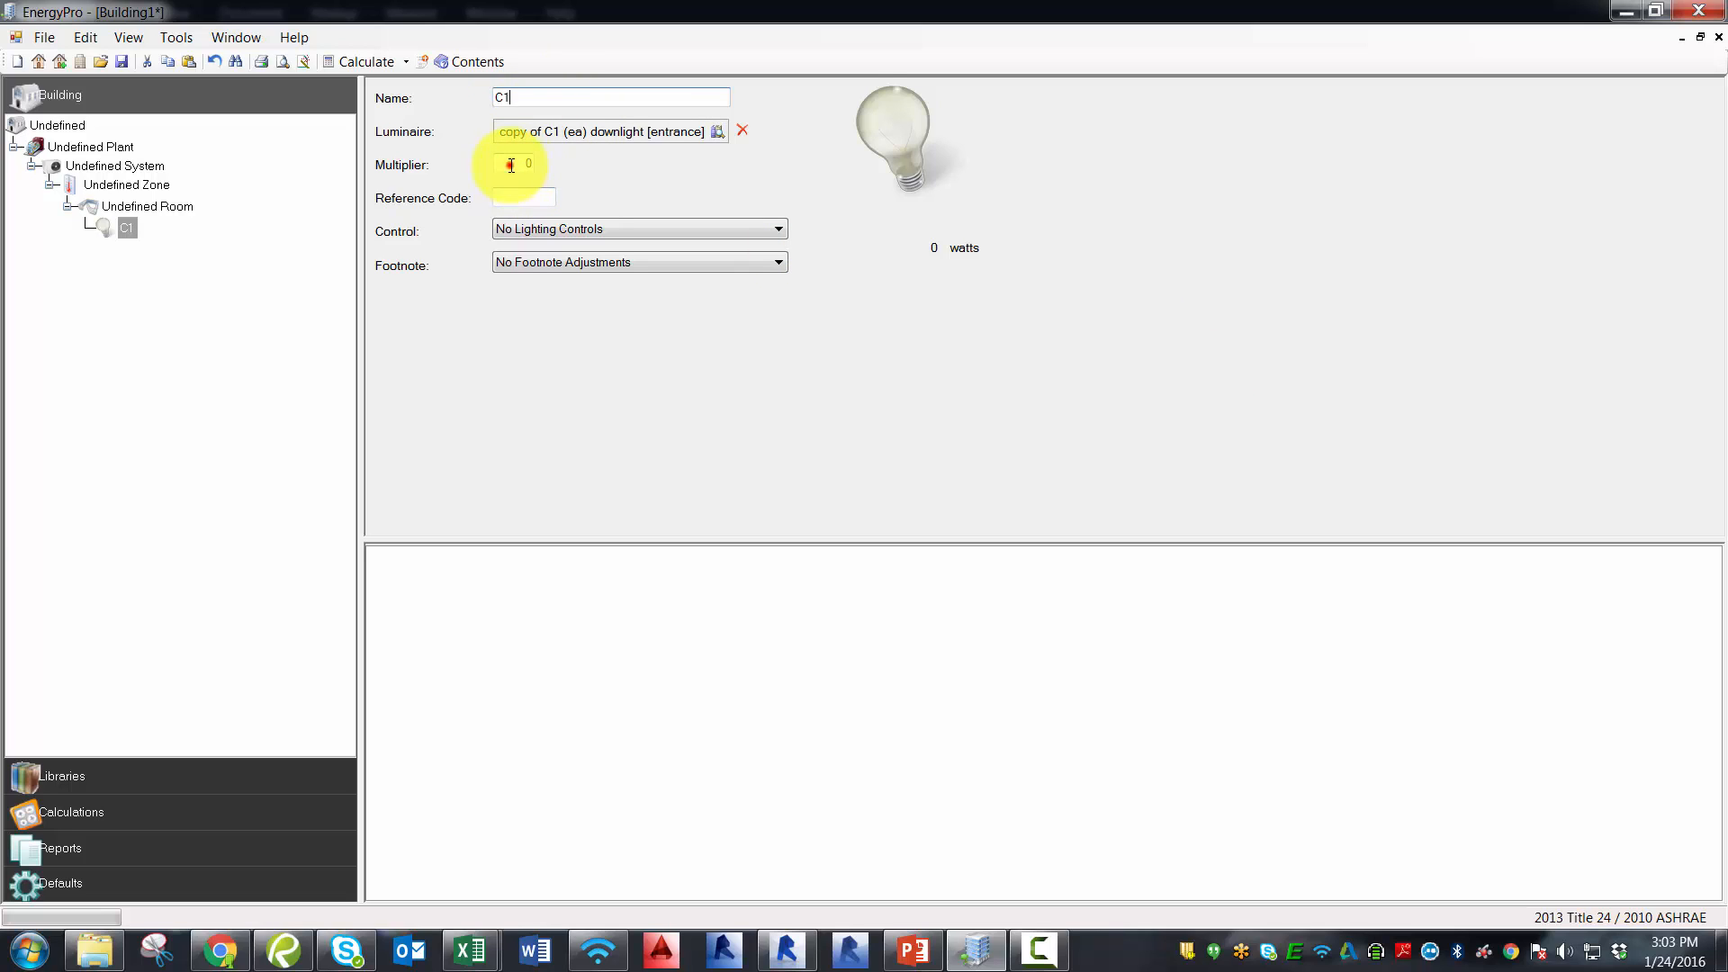
{"action": "left_click", "coordinate": [510, 163]}
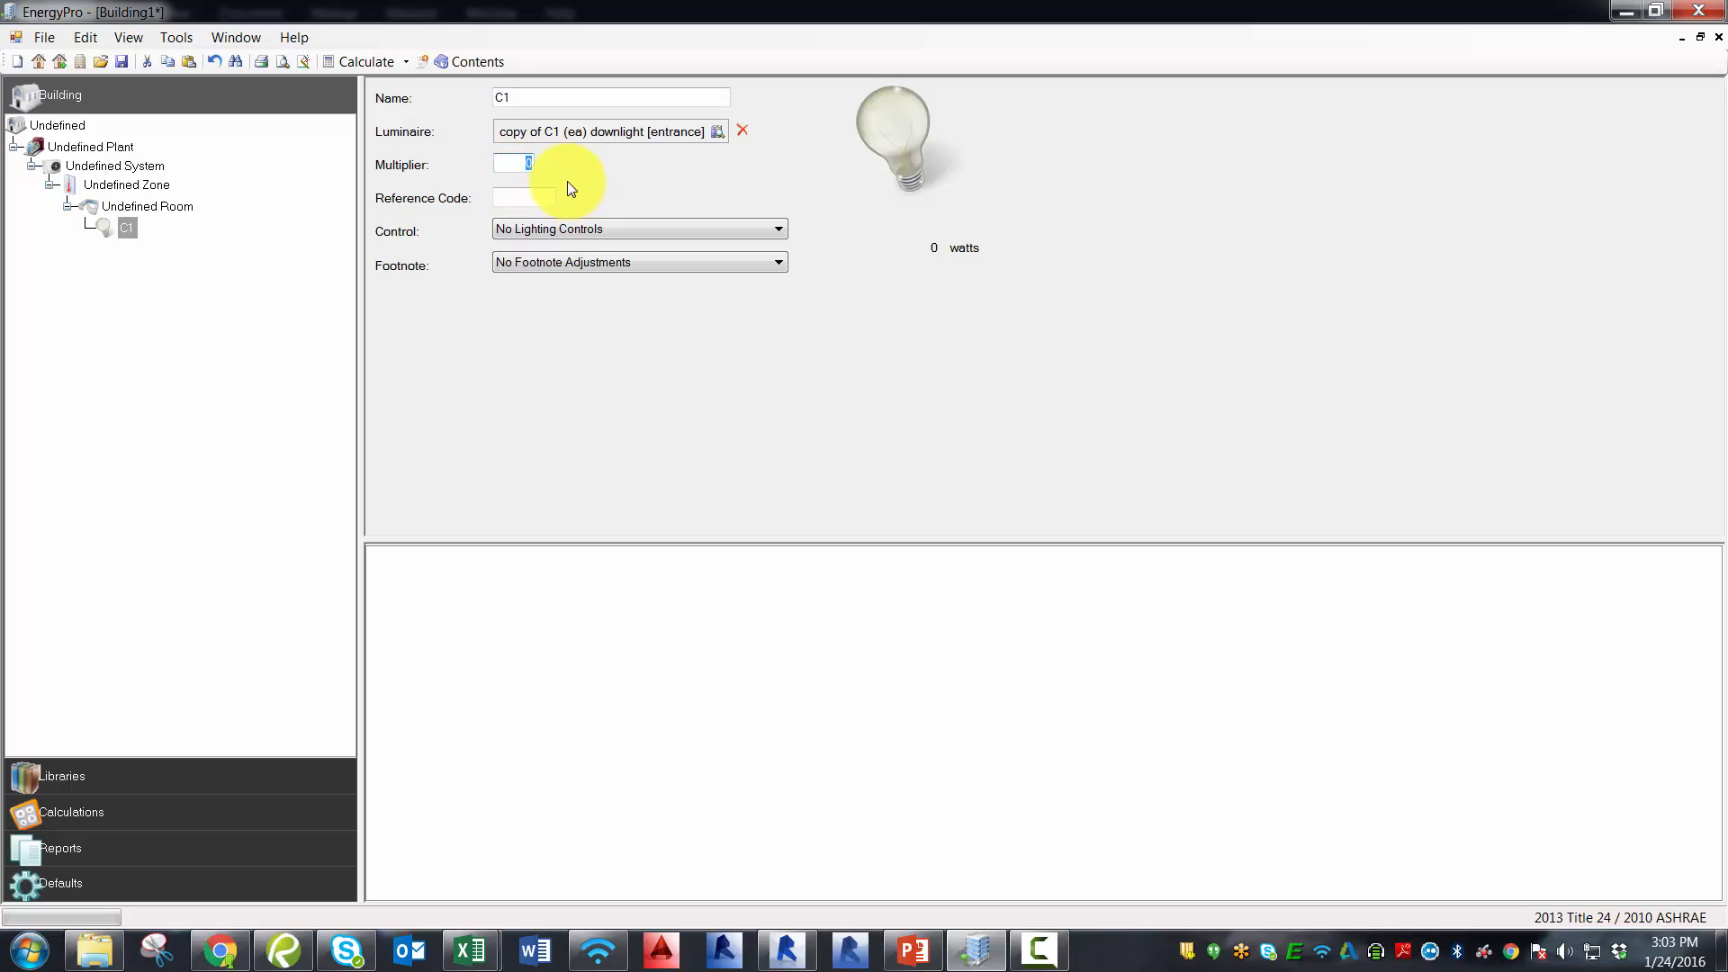
{"action": "left_click", "coordinate": [529, 161]}
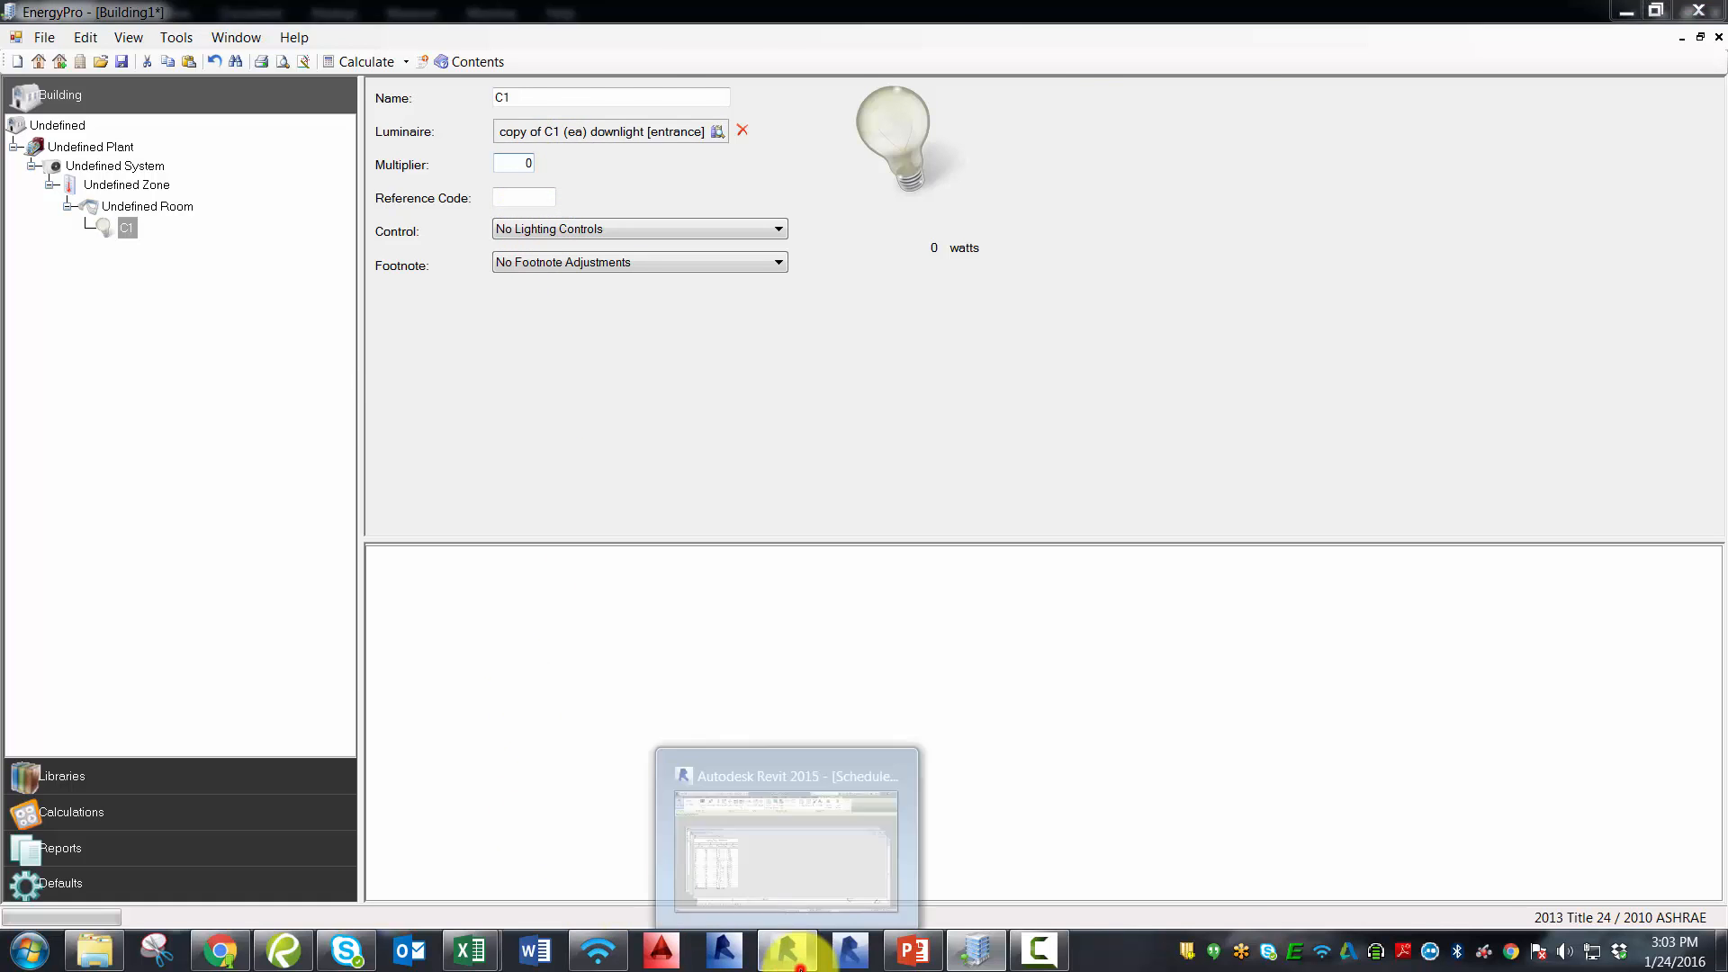
{"action": "left_click", "coordinate": [794, 956]}
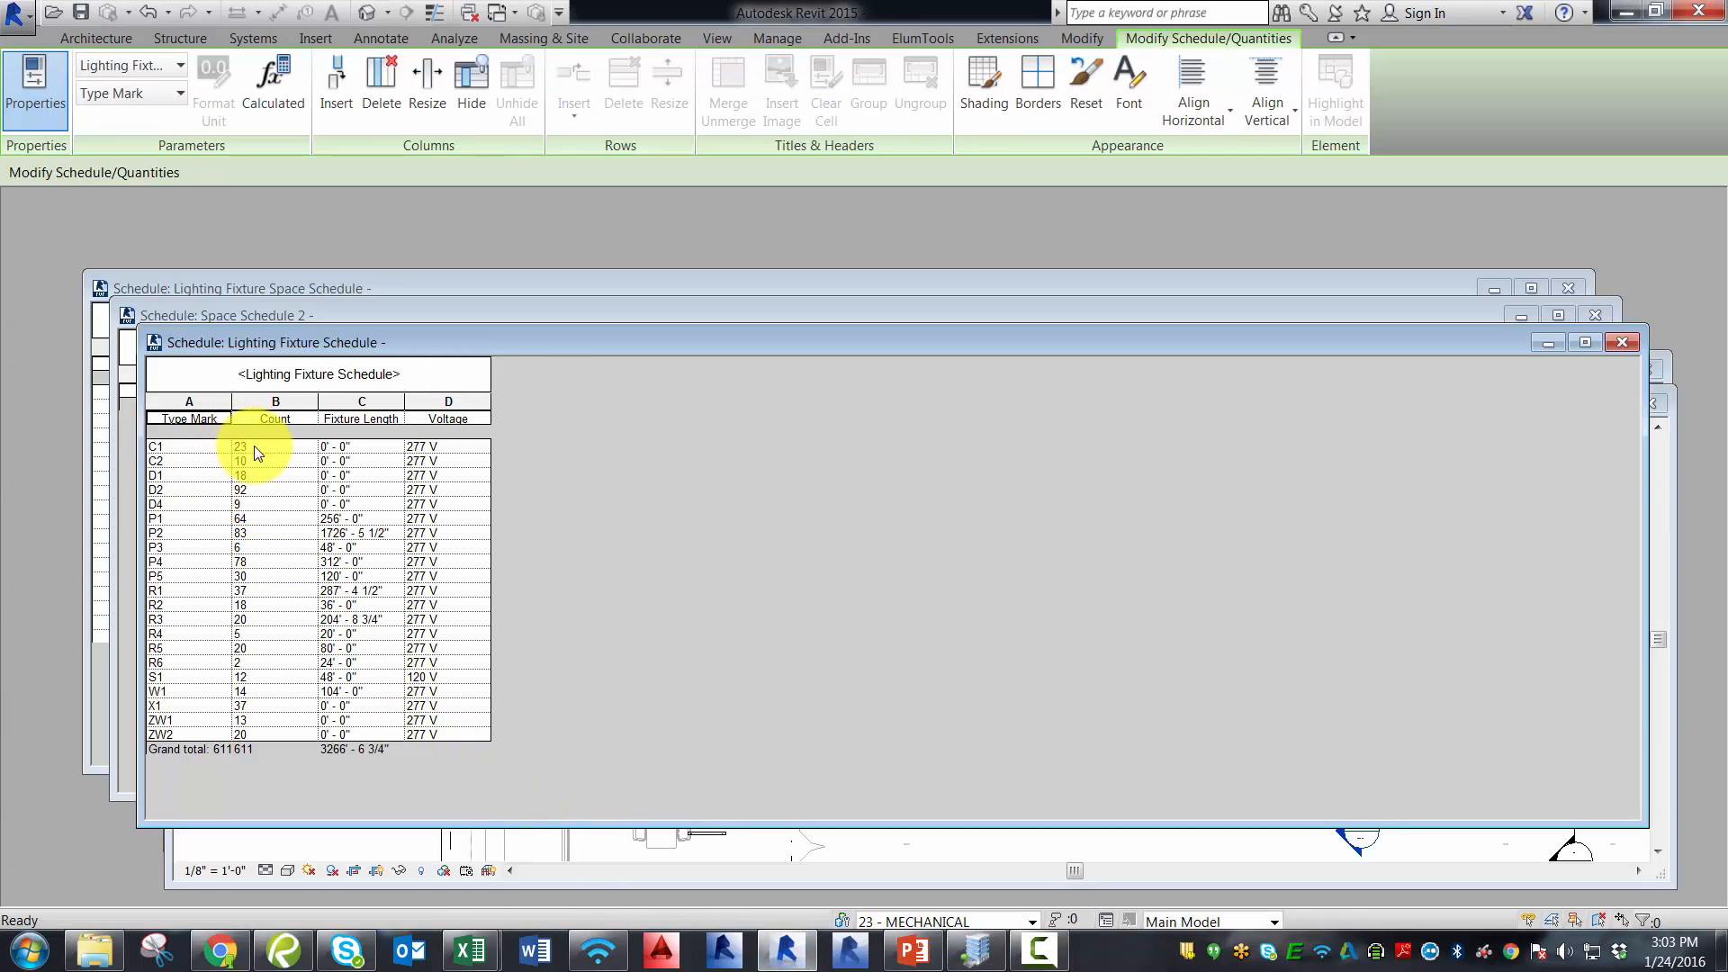
{"action": "left_click", "coordinate": [979, 947]}
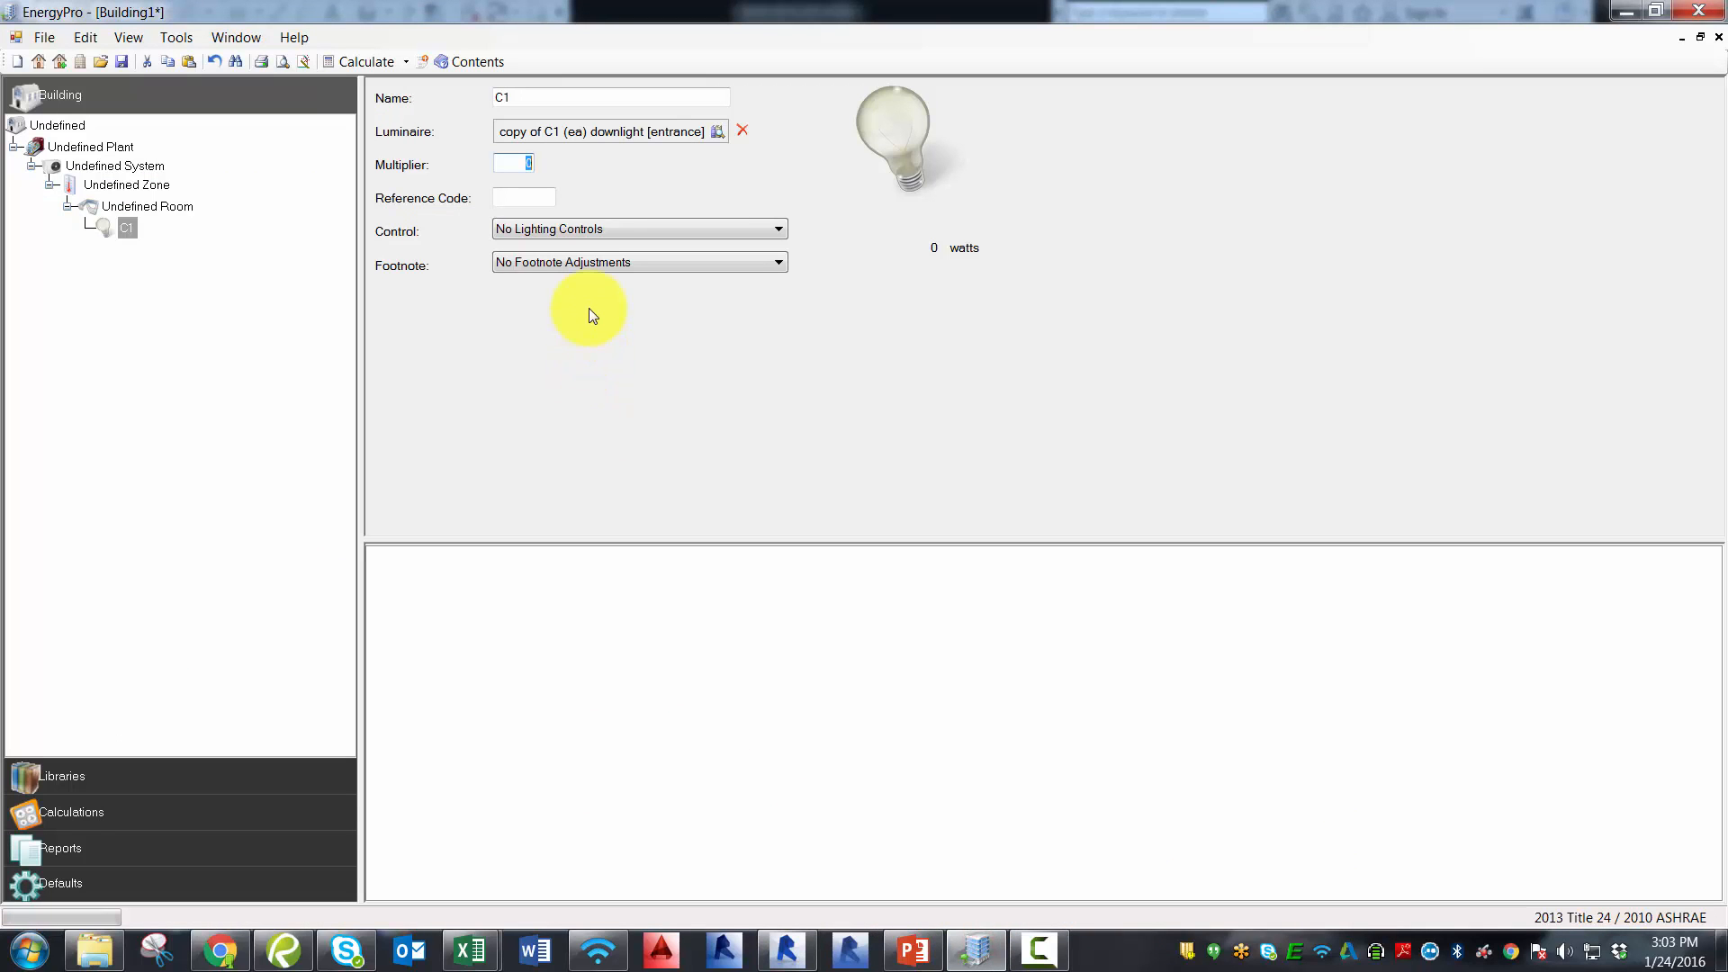
{"action": "type", "text": "23"}
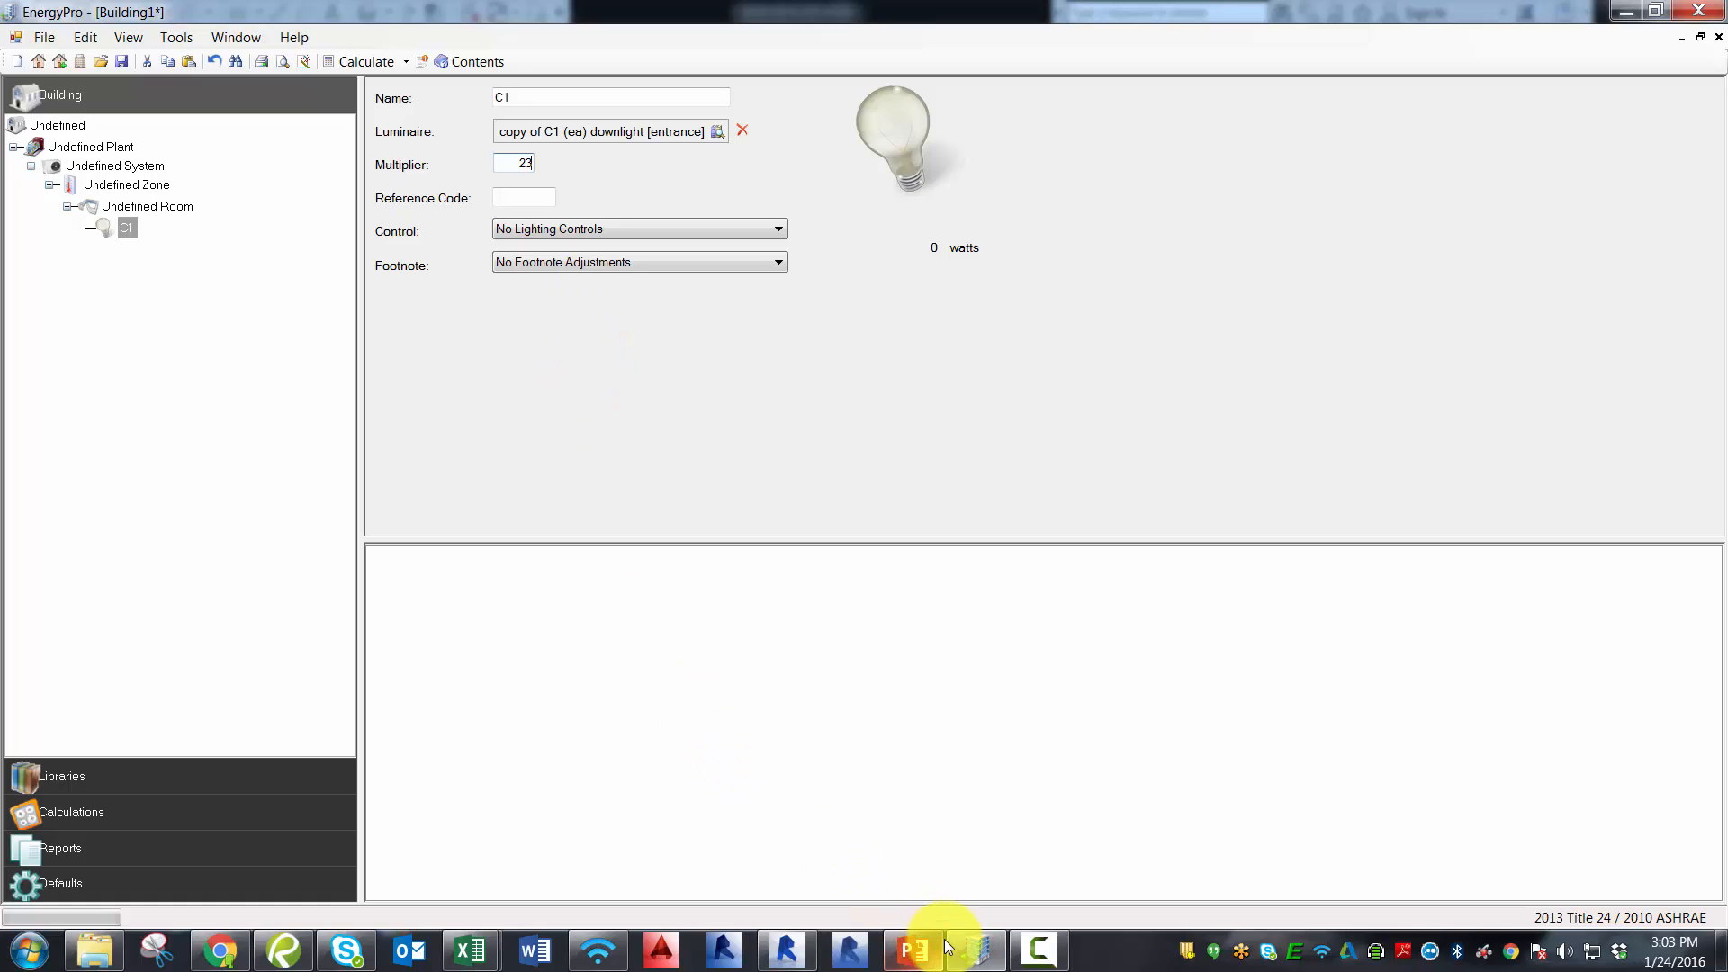
Examine linear fixture P2's watts and unit in the Excel schedule and its fixture length in Revit, and return to EnergyPro.
{"action": "mouse_move", "coordinate": [936, 943]}
{"action": "mouse_move", "coordinate": [463, 947]}
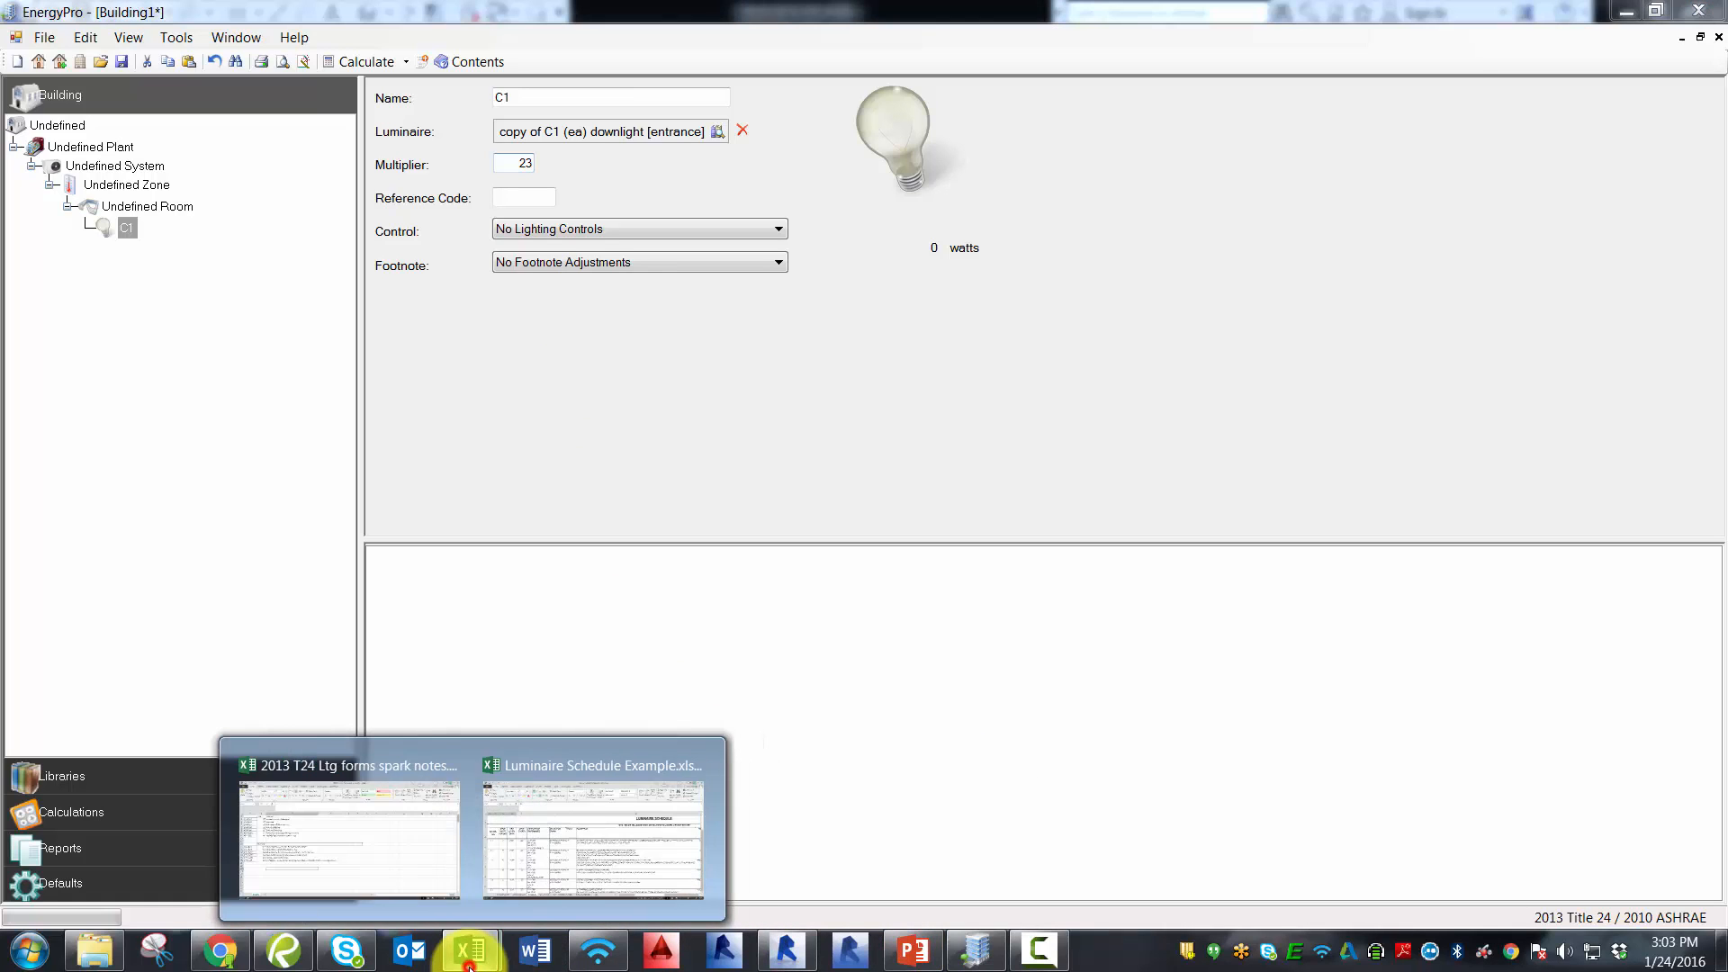
{"action": "left_click", "coordinate": [544, 854]}
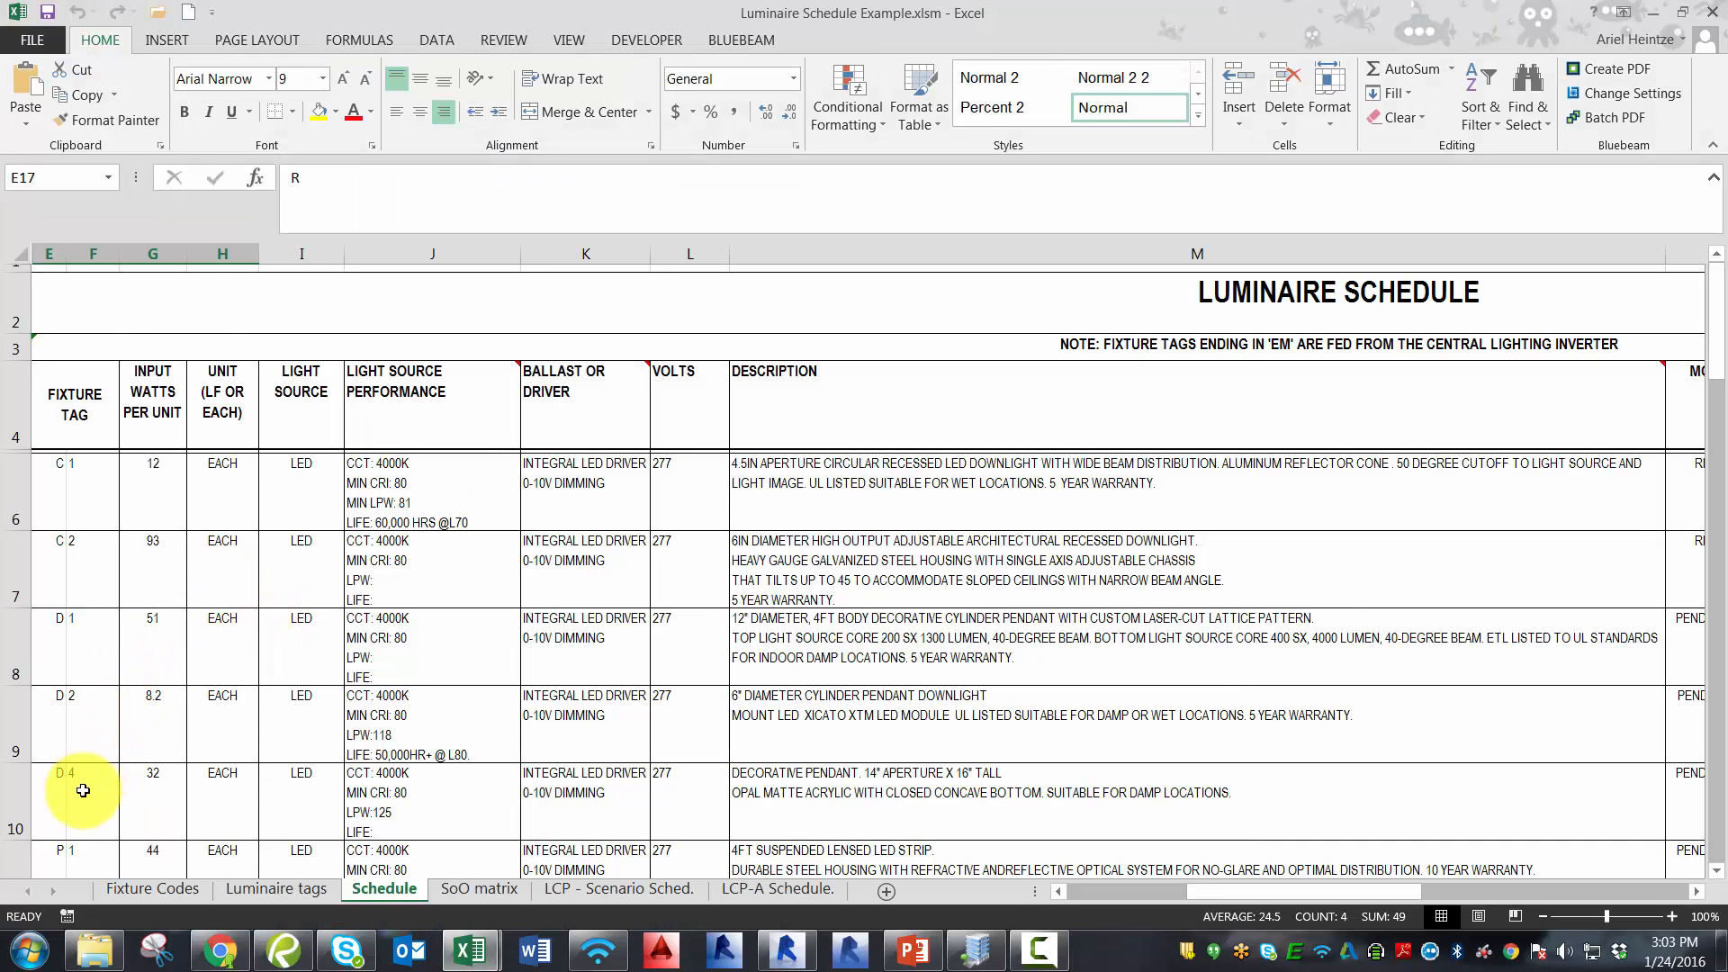
{"action": "left_click", "coordinate": [77, 798]}
{"action": "scroll", "coordinate": [77, 806], "scroll_direction": "down", "scroll_amount": 1}
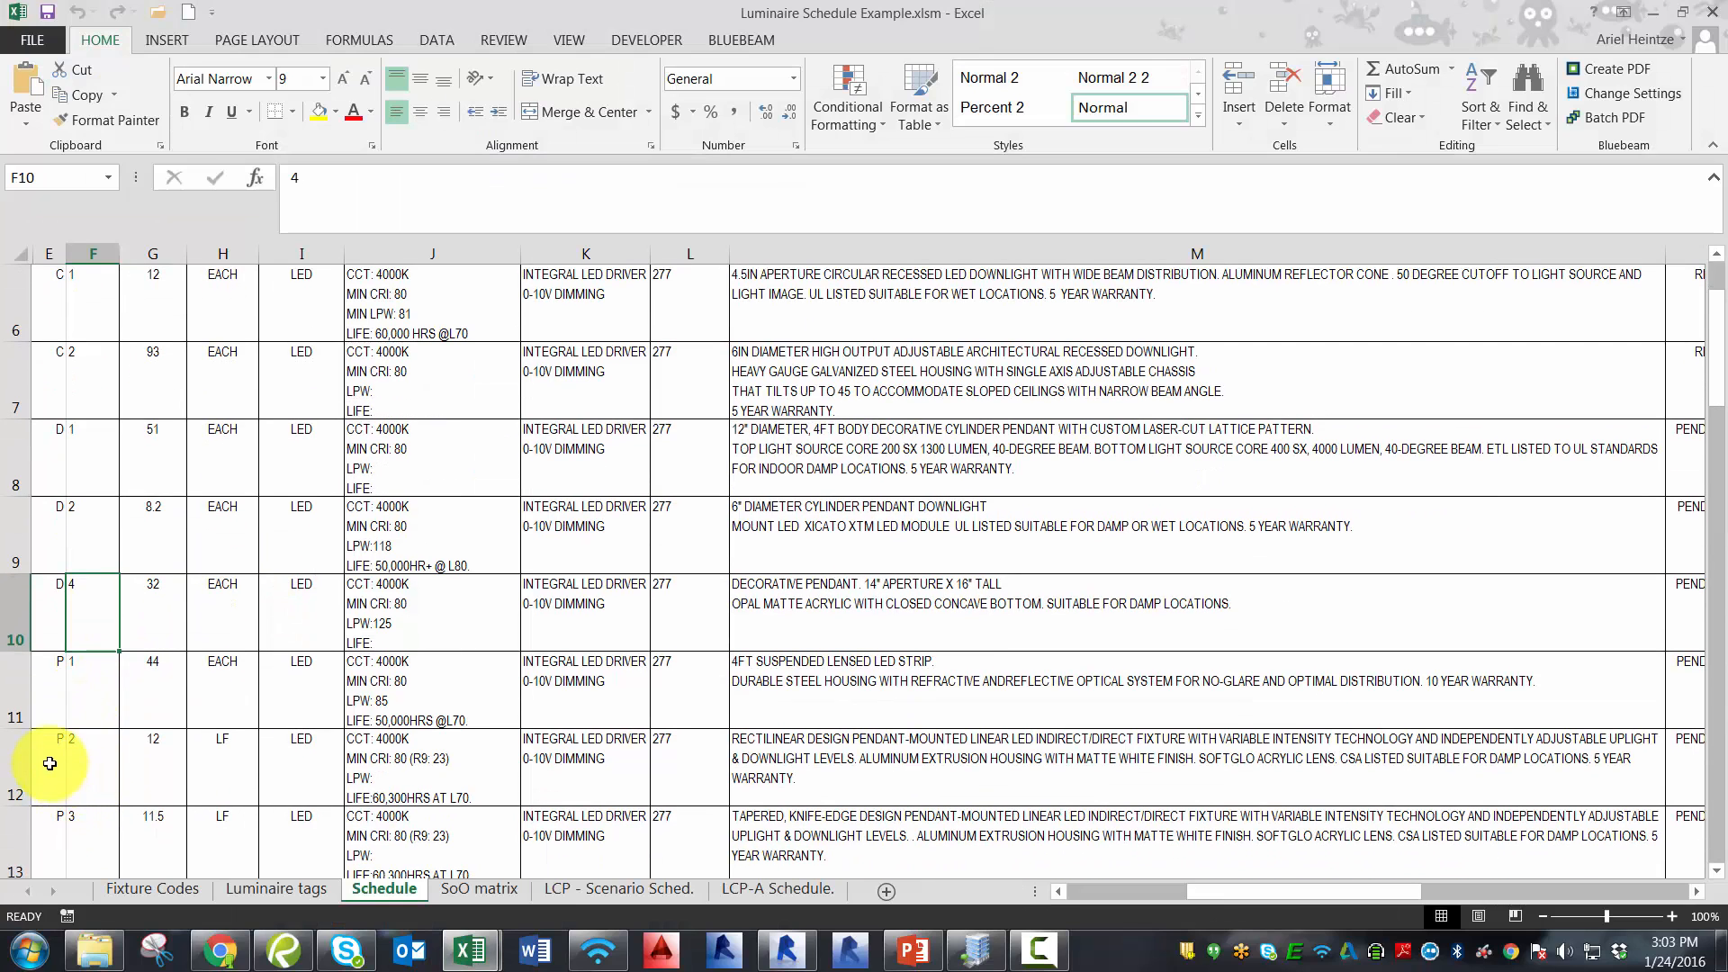
{"action": "left_click_drag", "start_coordinate": [51, 755], "coordinate": [220, 769]}
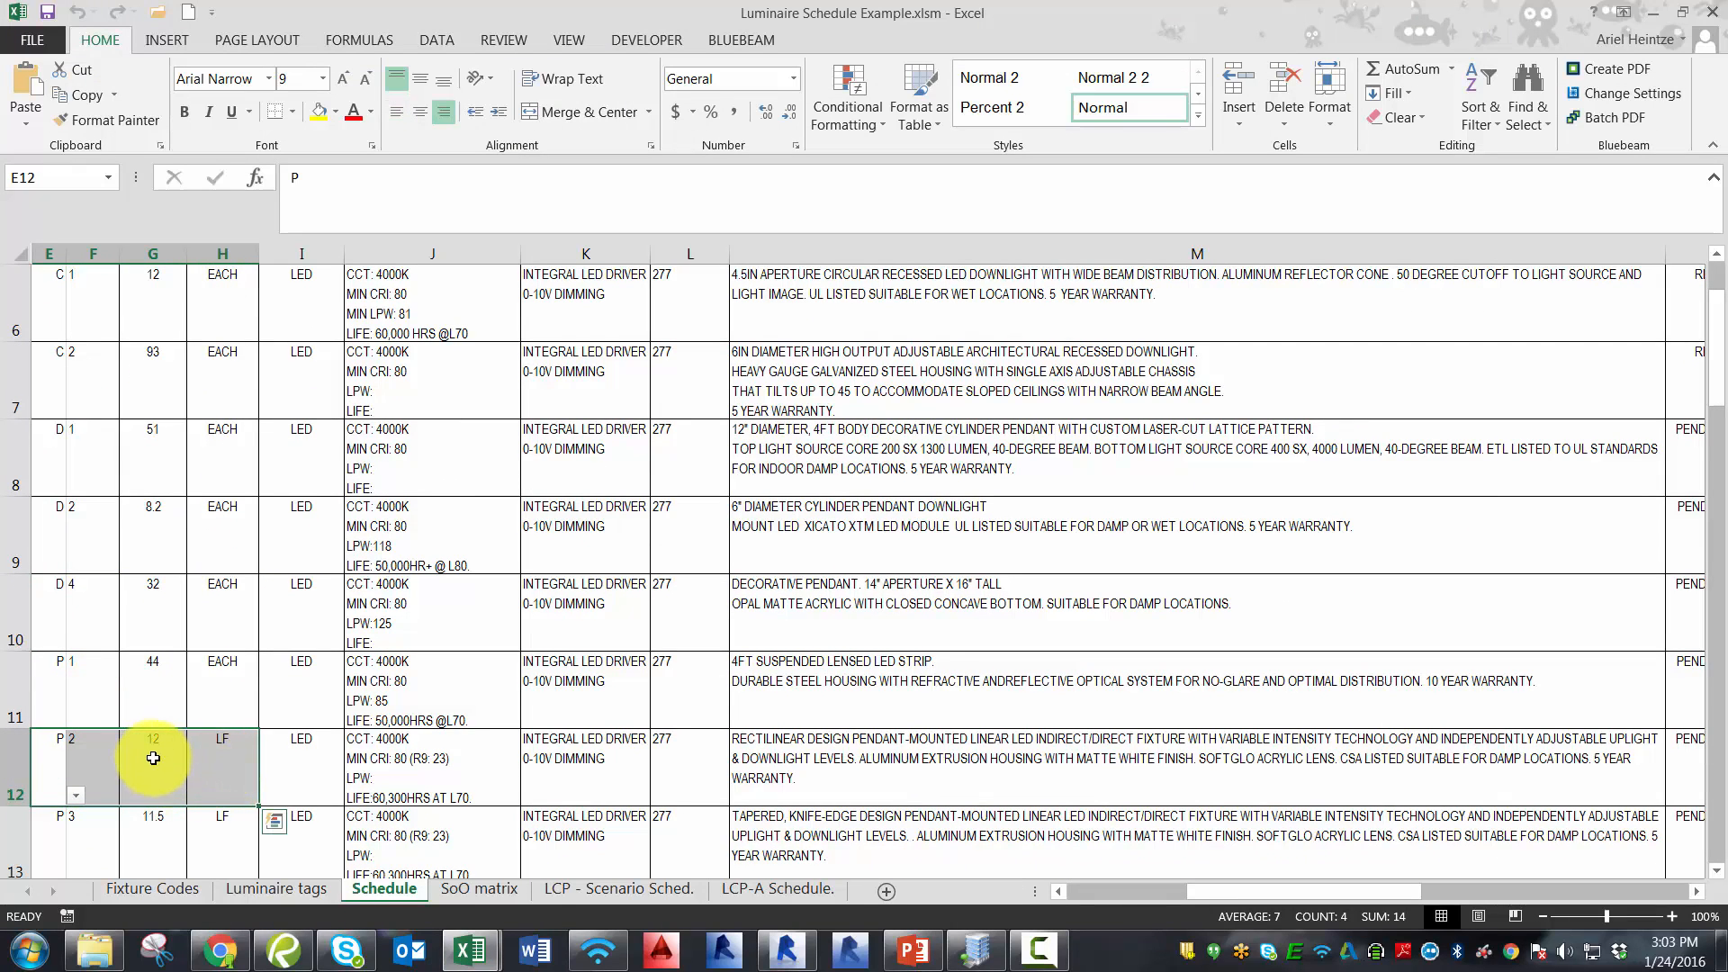
{"action": "left_click", "coordinate": [786, 951]}
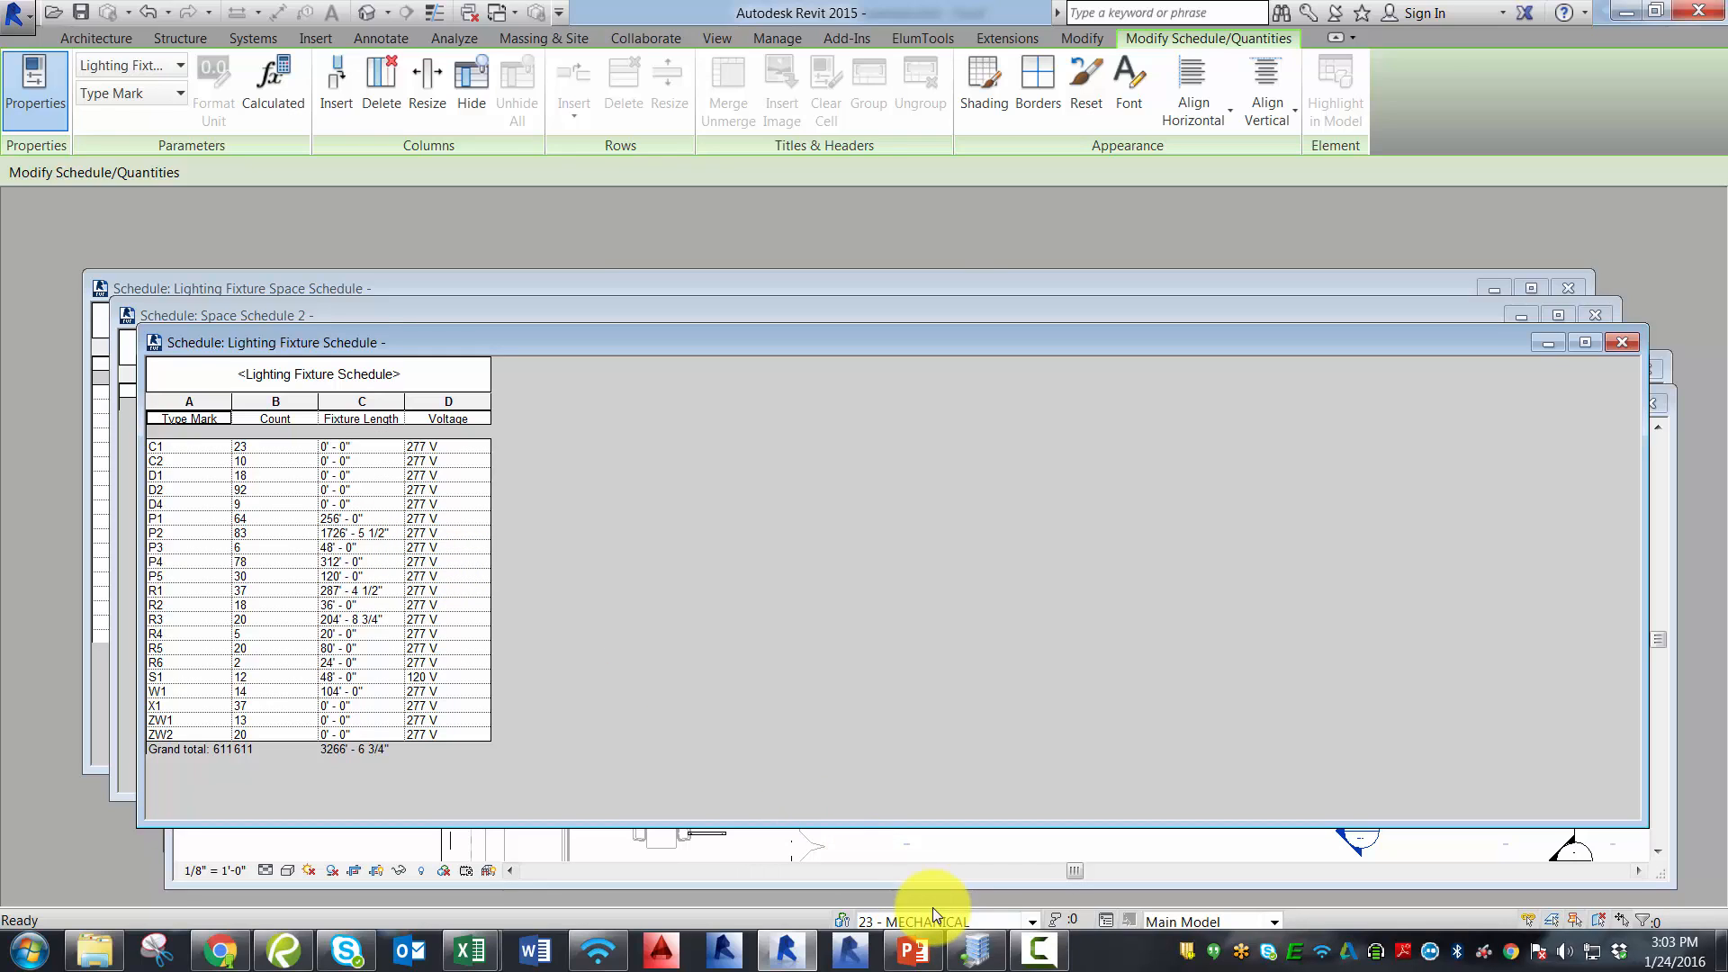
{"action": "left_click", "coordinate": [997, 958]}
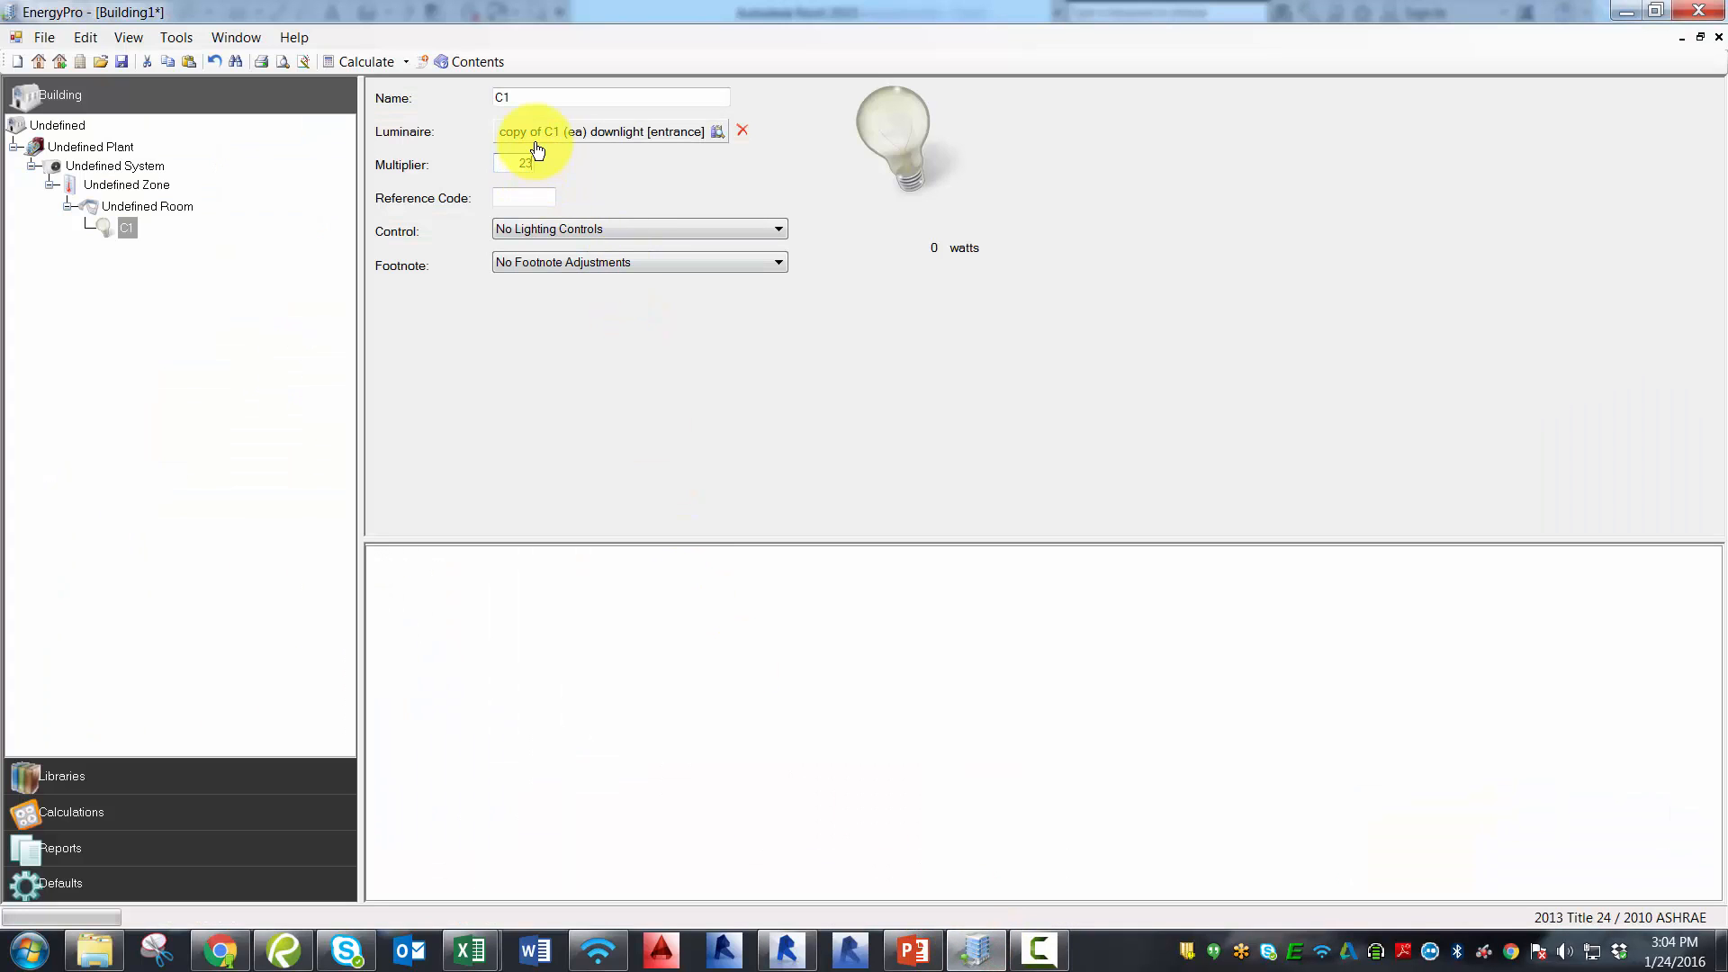
Add another lighting item to the undefined room.
{"action": "right_click", "coordinate": [125, 208]}
{"action": "mouse_move", "coordinate": [171, 222]}
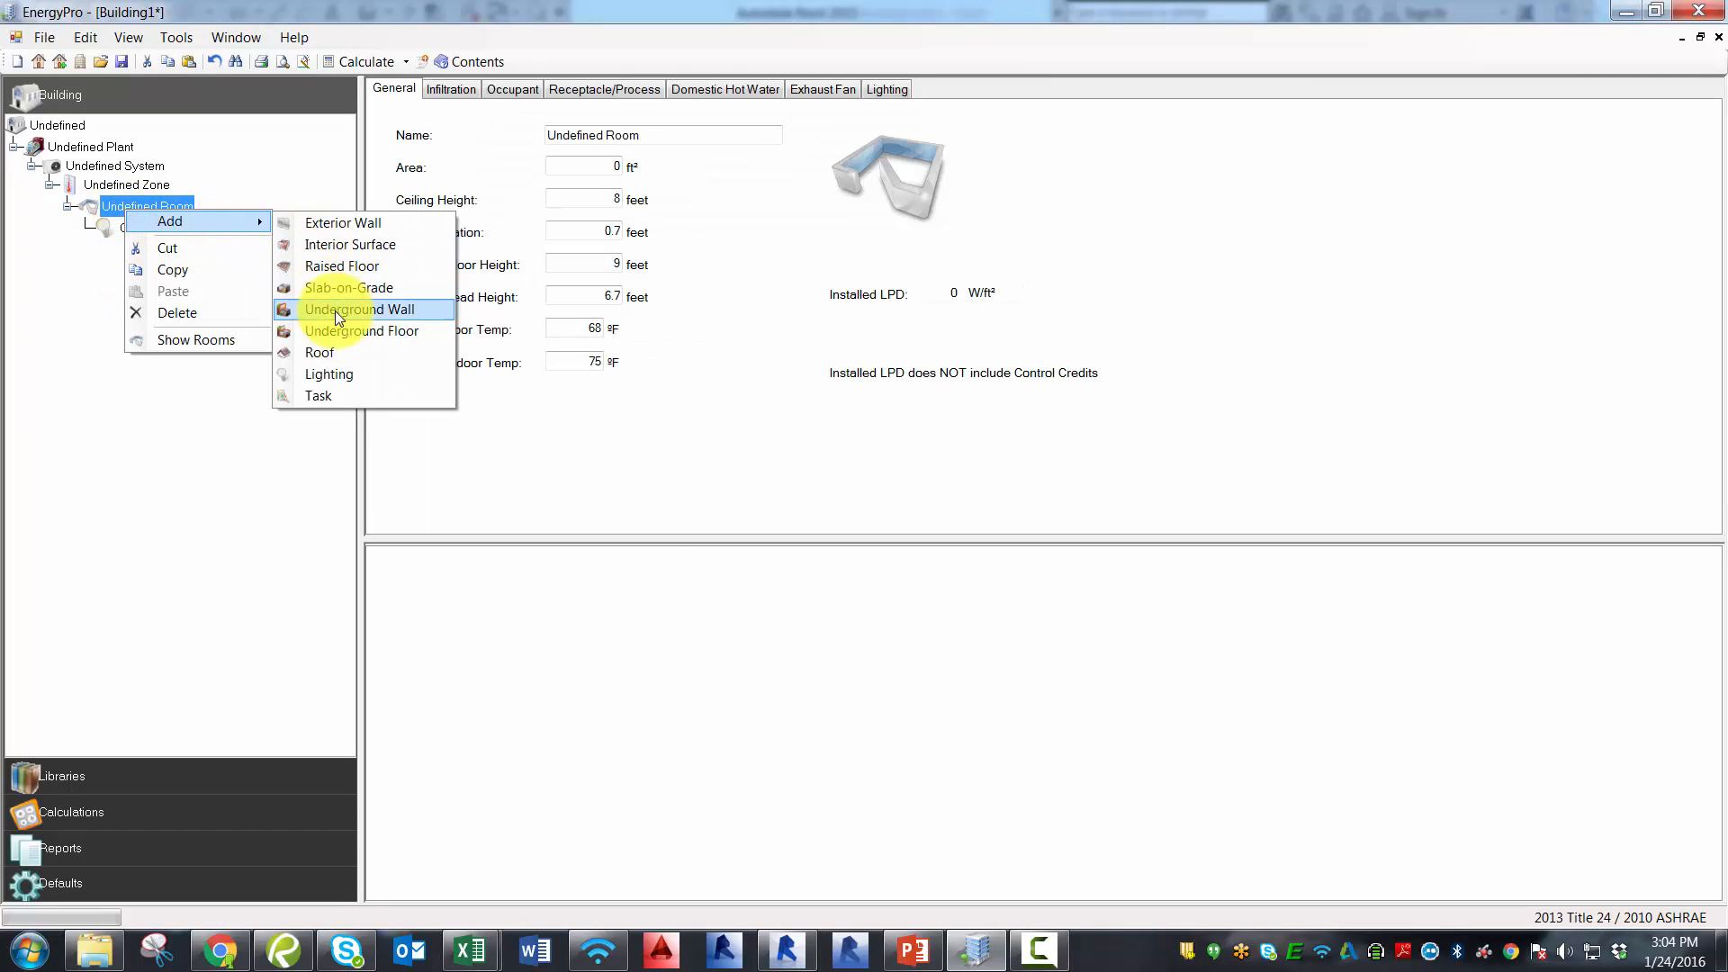
{"action": "left_click", "coordinate": [328, 374]}
{"action": "left_click_drag", "start_coordinate": [135, 247], "coordinate": [142, 230]}
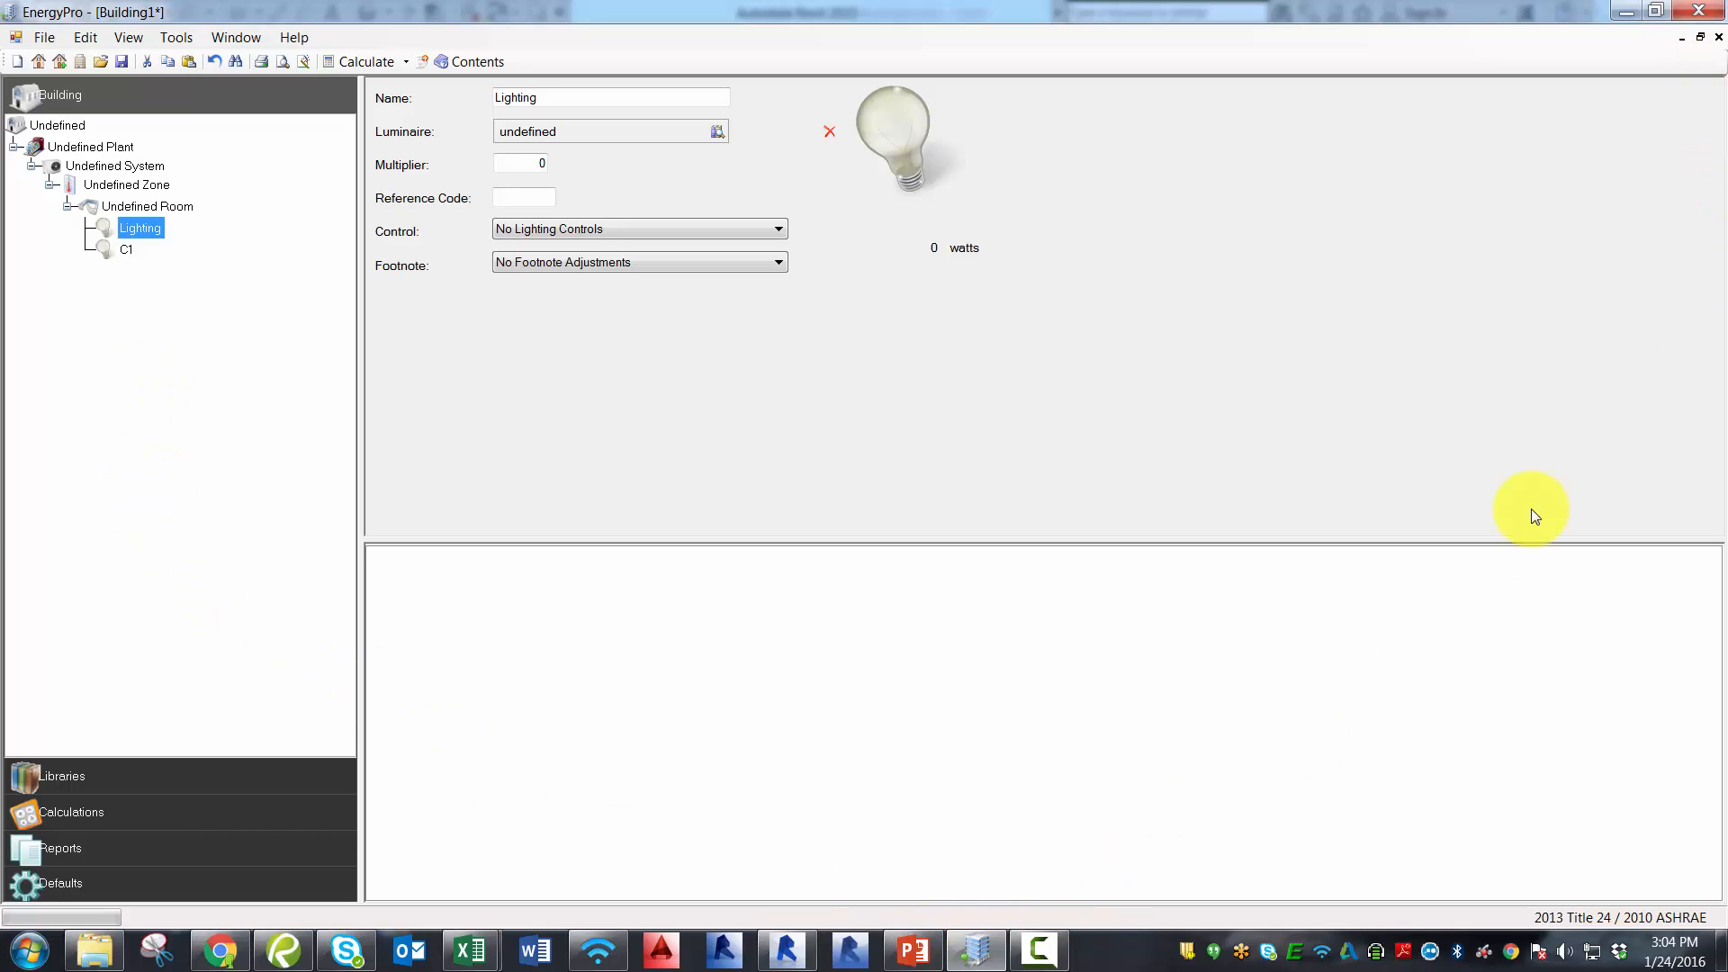
Switch to the Example-T24-Ltg-Whole-Bldg 1 project and view the building's exterior additions and the Hardscape application's settings.
{"action": "left_click", "coordinate": [232, 36]}
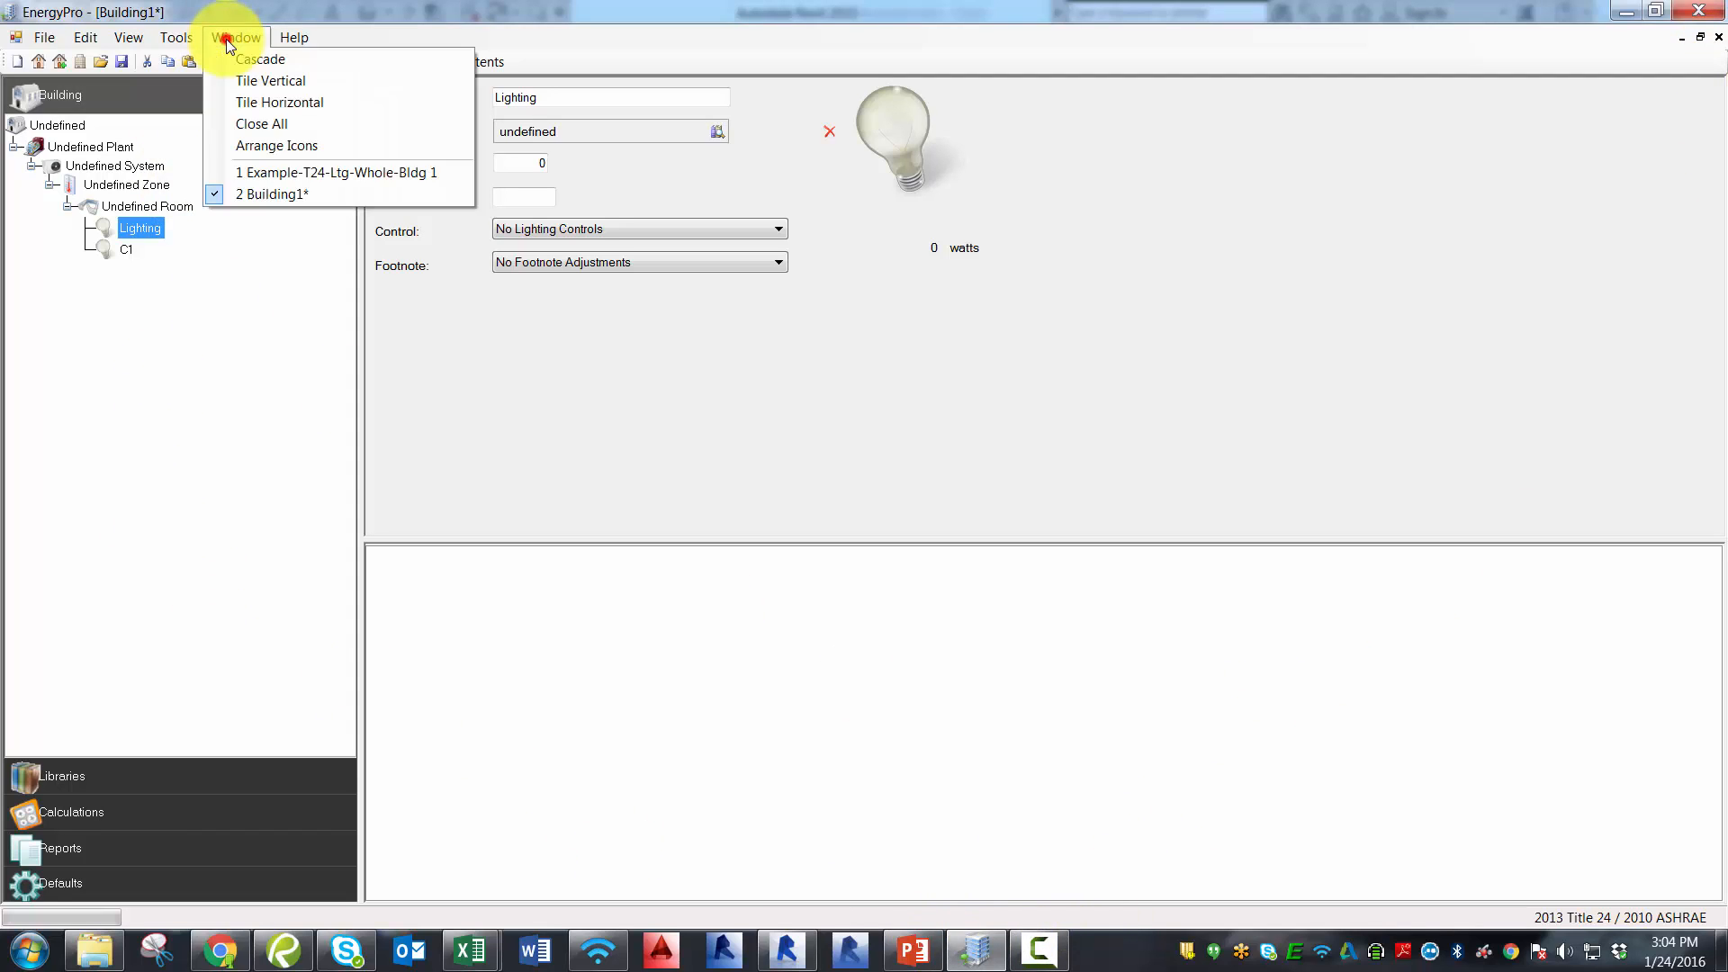
{"action": "left_click", "coordinate": [264, 176]}
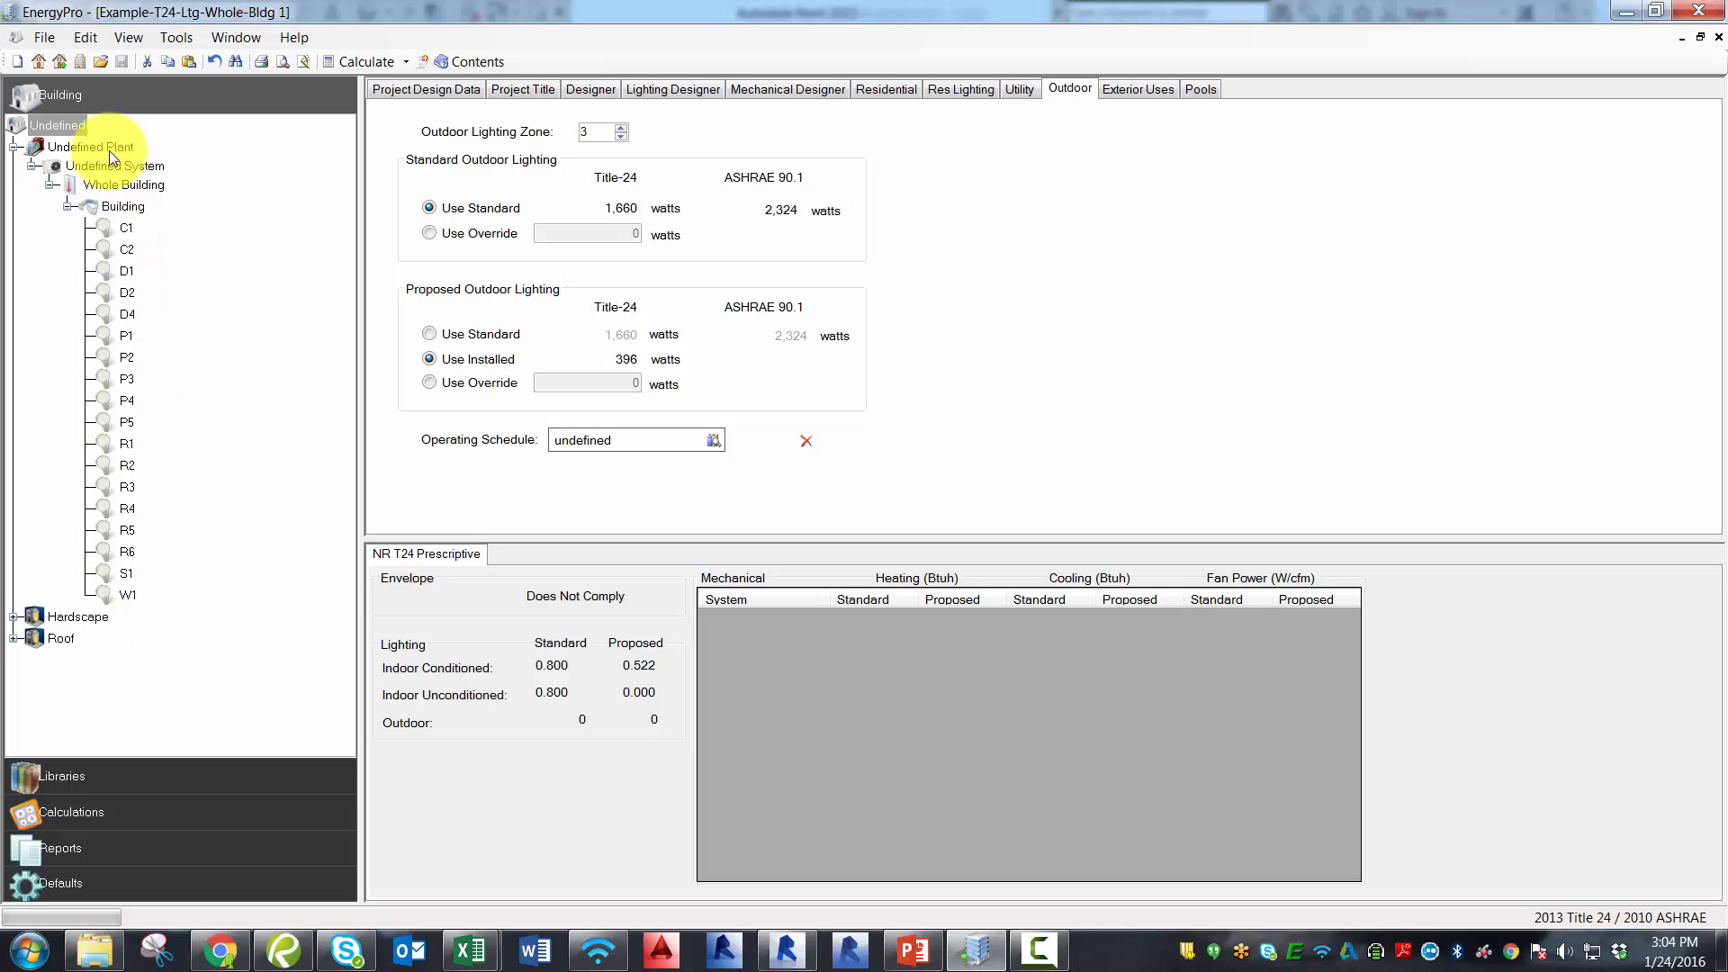
{"action": "right_click", "coordinate": [72, 126]}
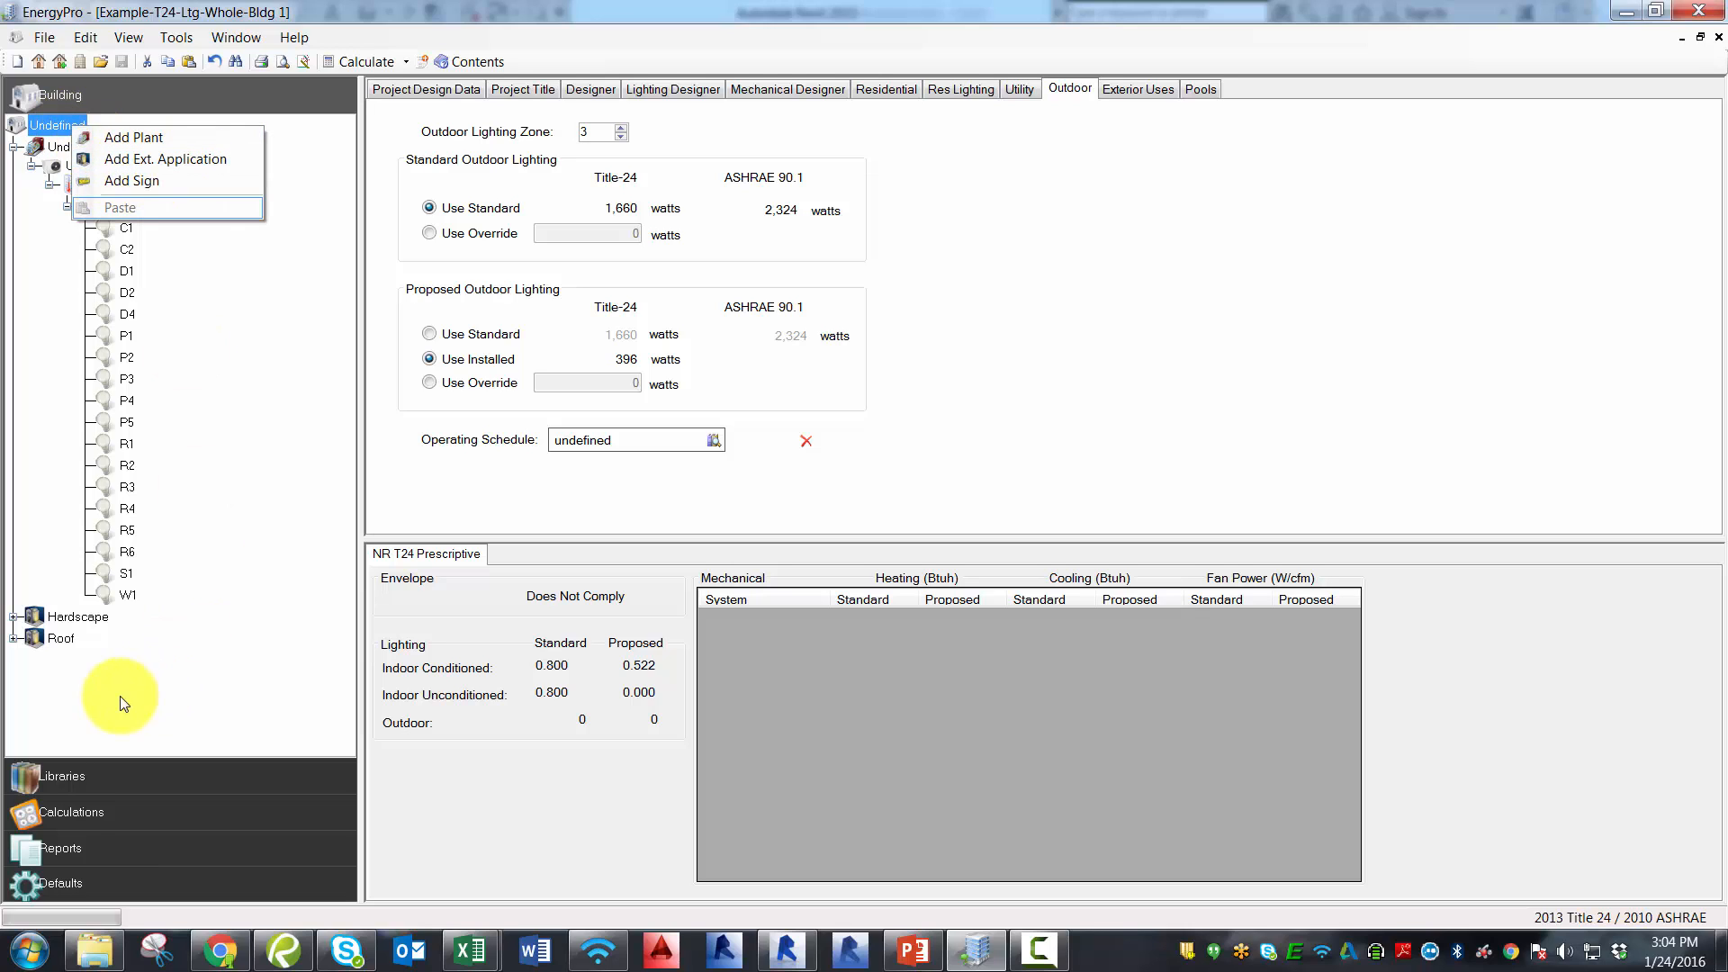
{"action": "left_click", "coordinate": [72, 619]}
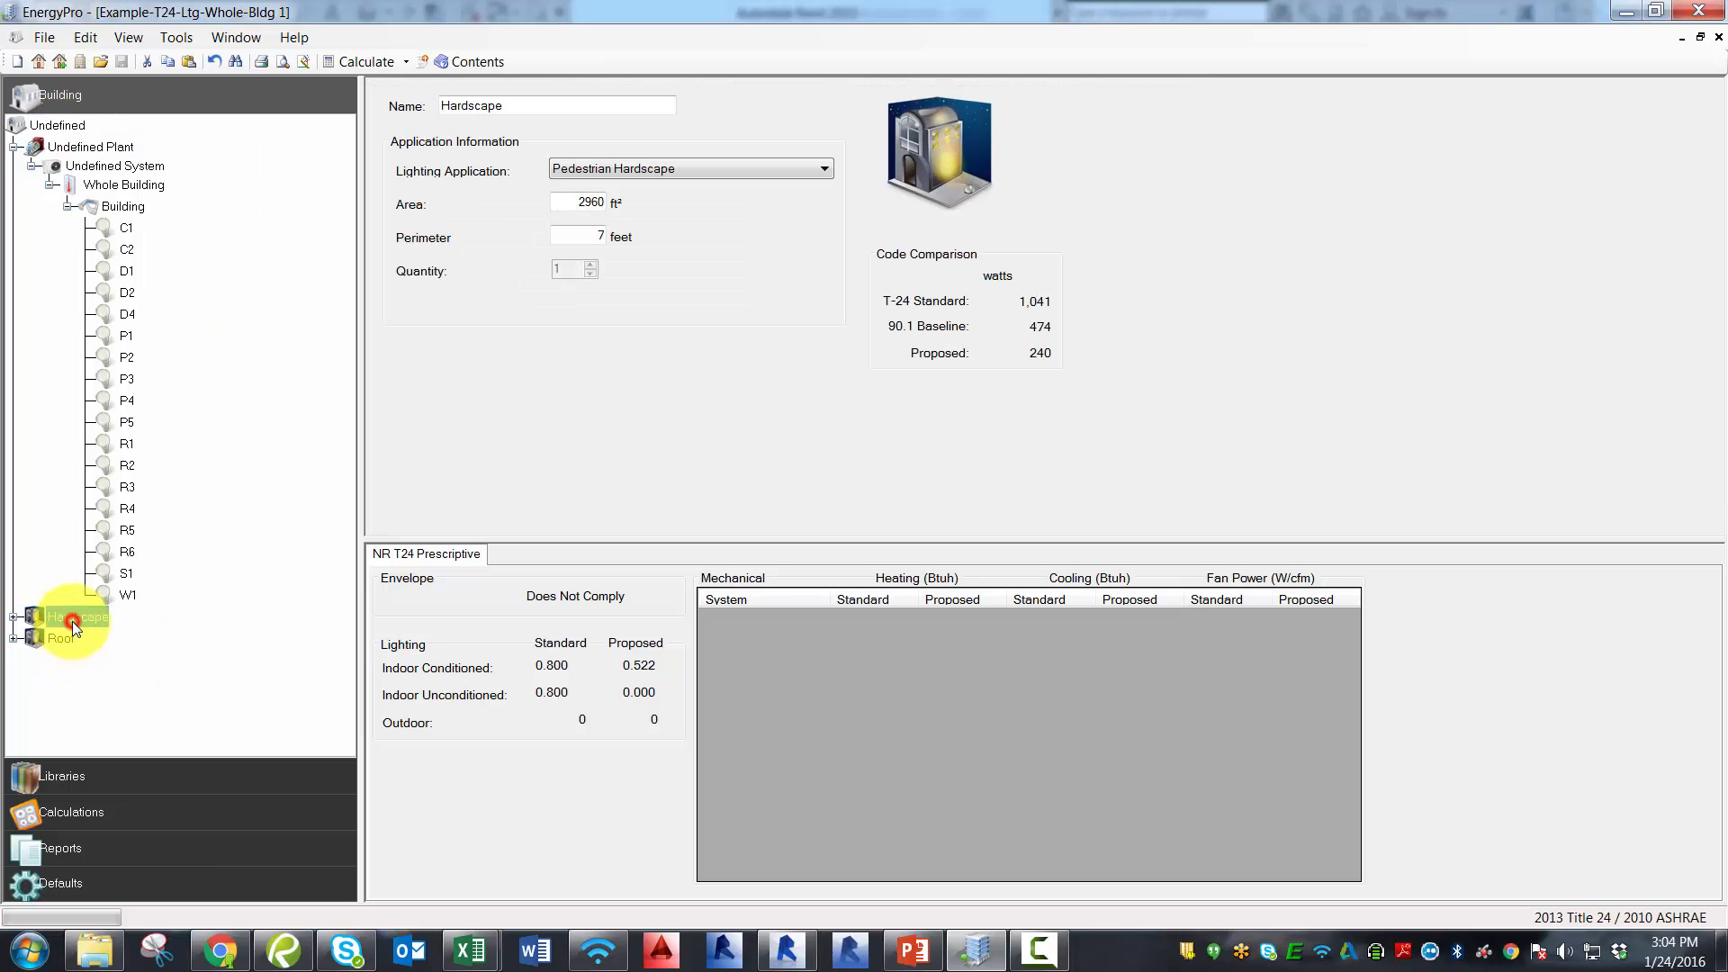
Reveal the luminaires under the Hardscape and Roof exterior additions and view the building's outdoor lighting settings.
{"action": "left_click", "coordinate": [13, 617]}
{"action": "left_click", "coordinate": [14, 662]}
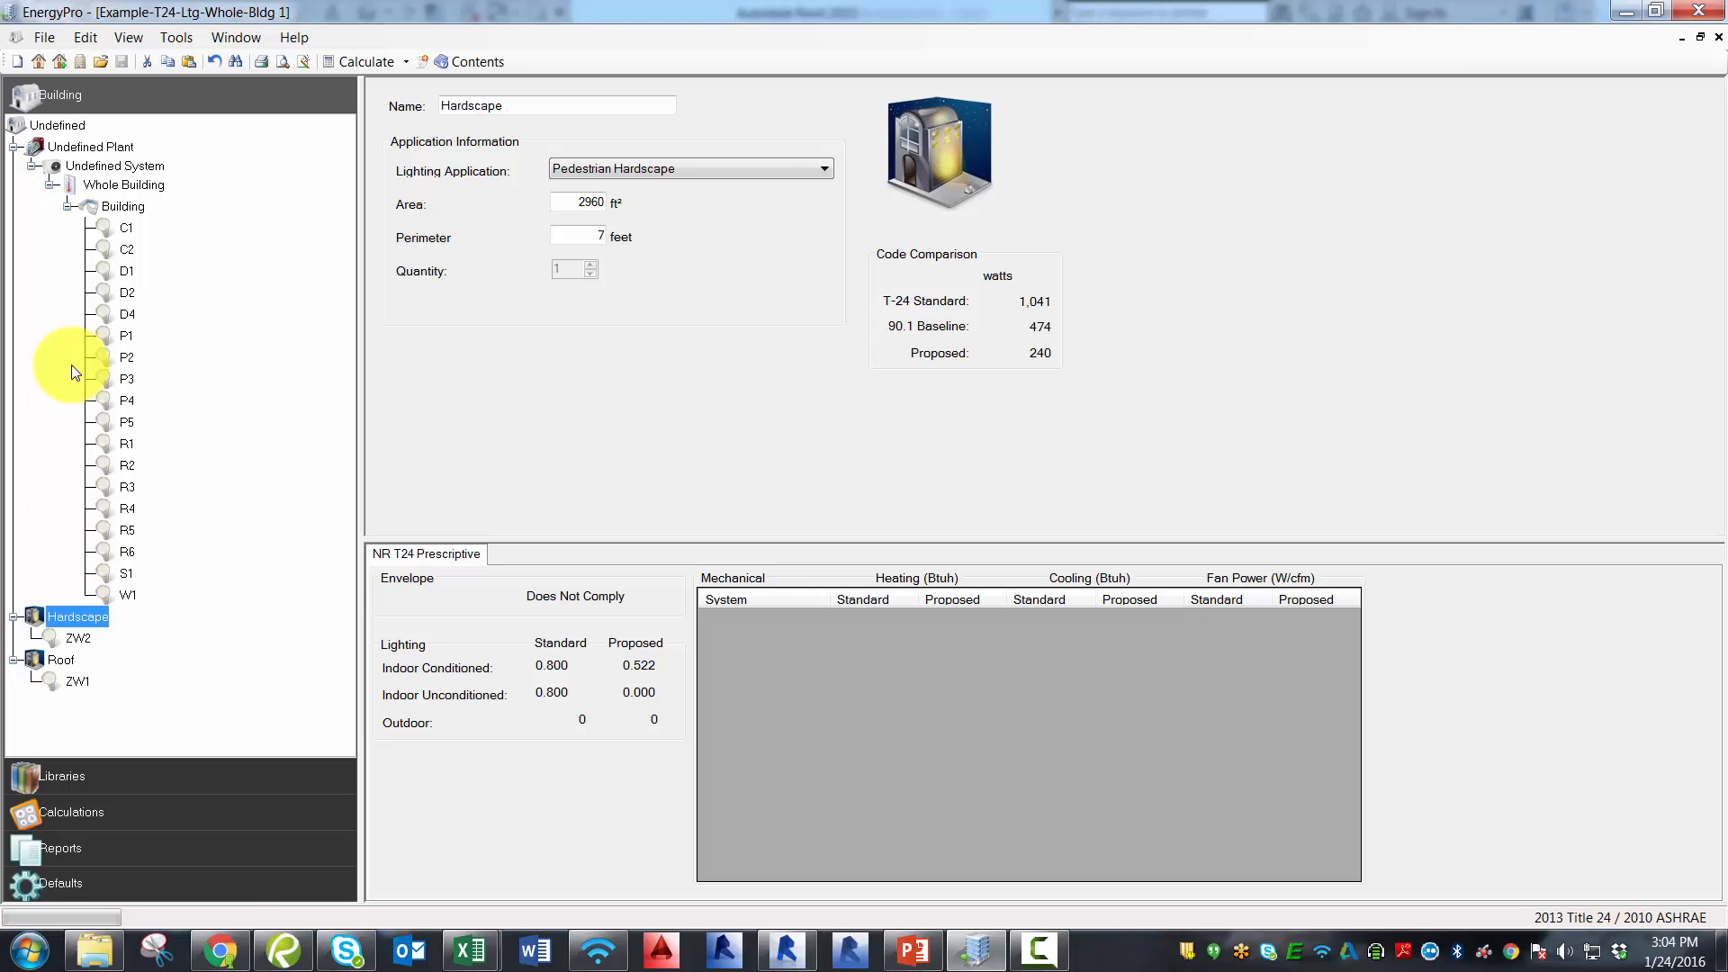
{"action": "left_click", "coordinate": [54, 126]}
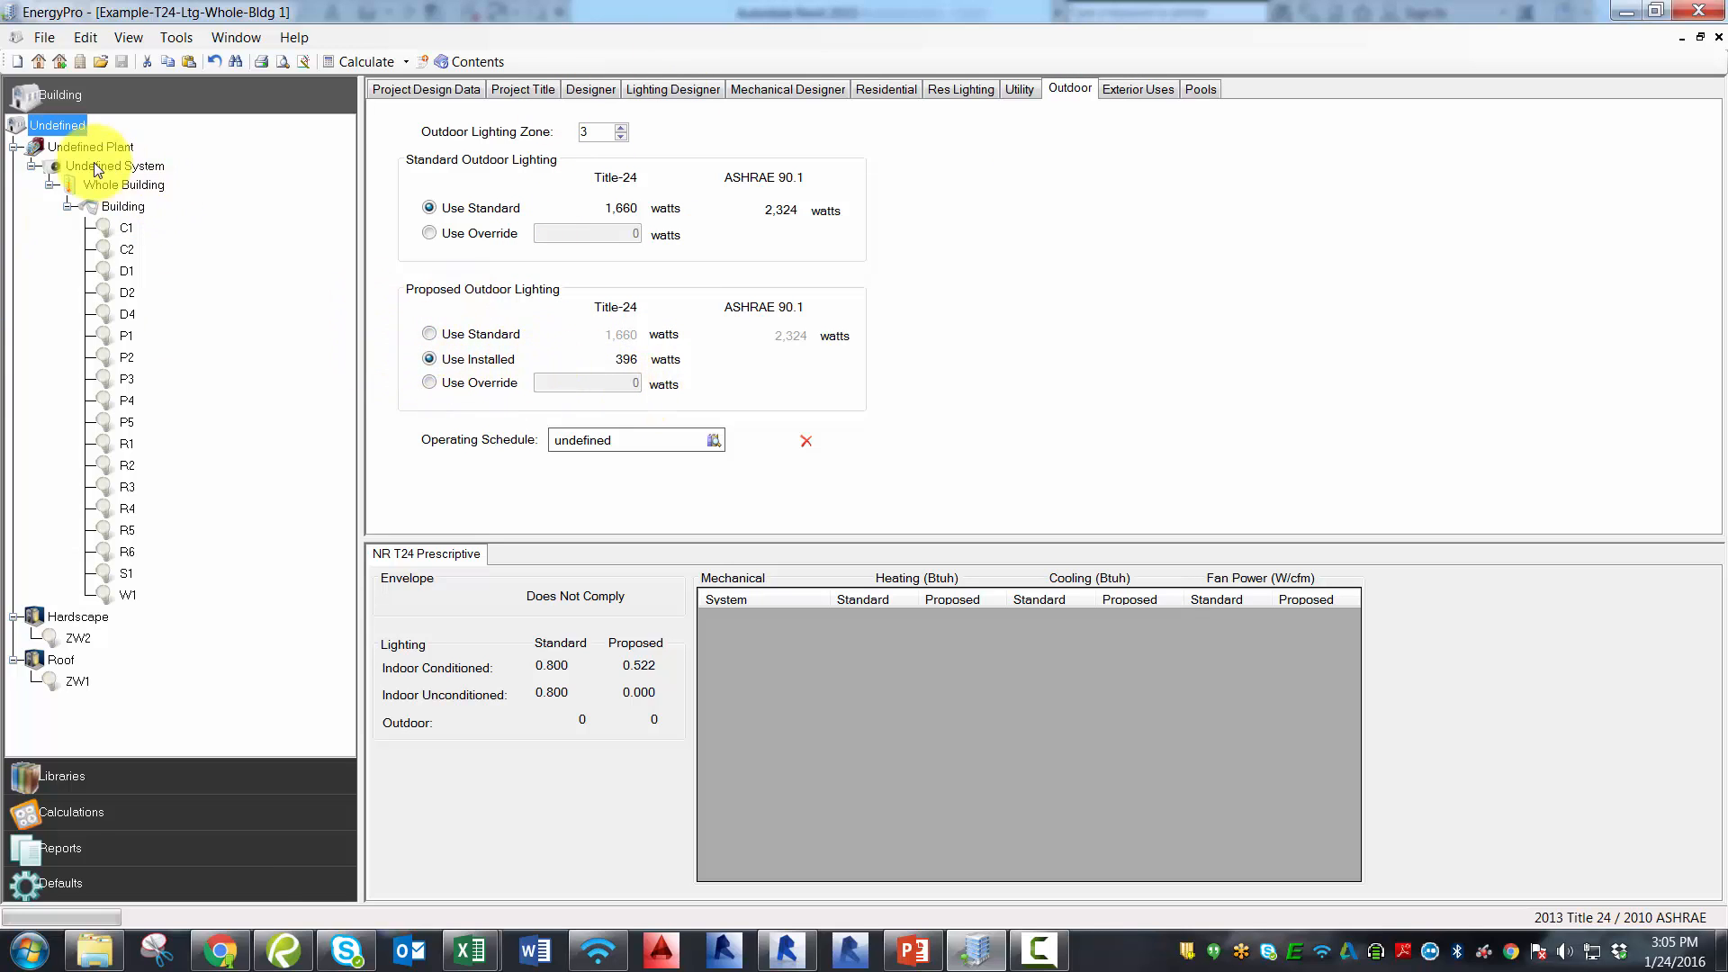
View the Whole Building zone's lighting power settings and its general zone details.
{"action": "left_click", "coordinate": [121, 186]}
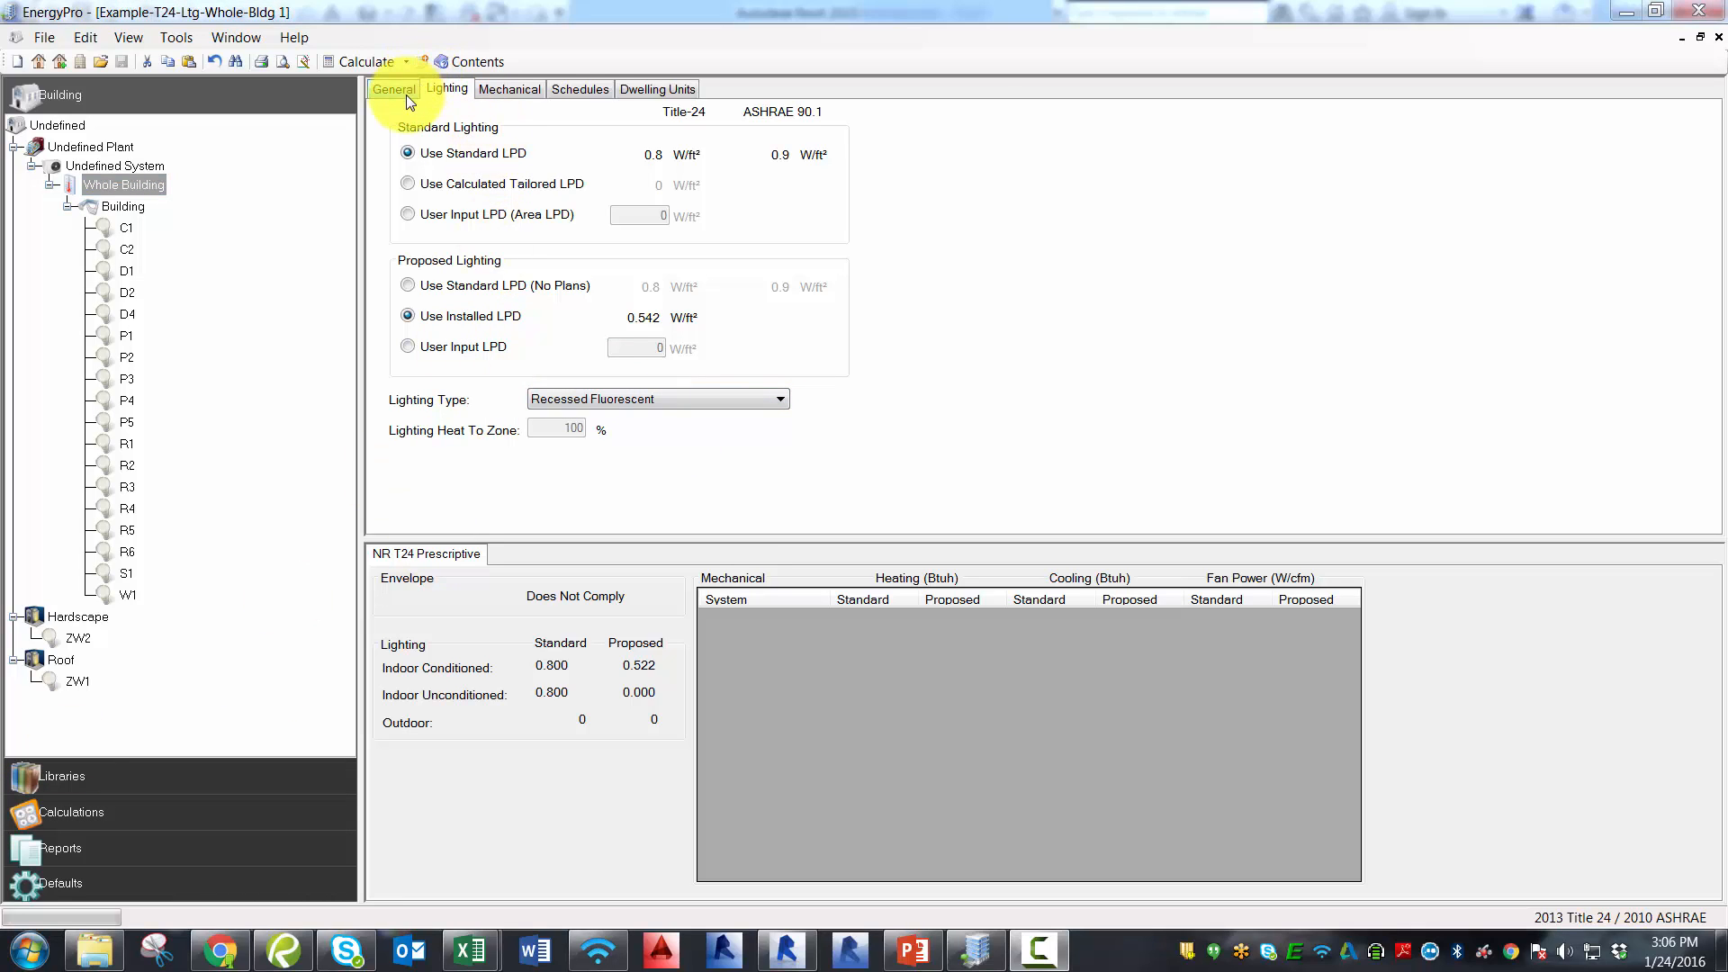
{"action": "left_click", "coordinate": [407, 92]}
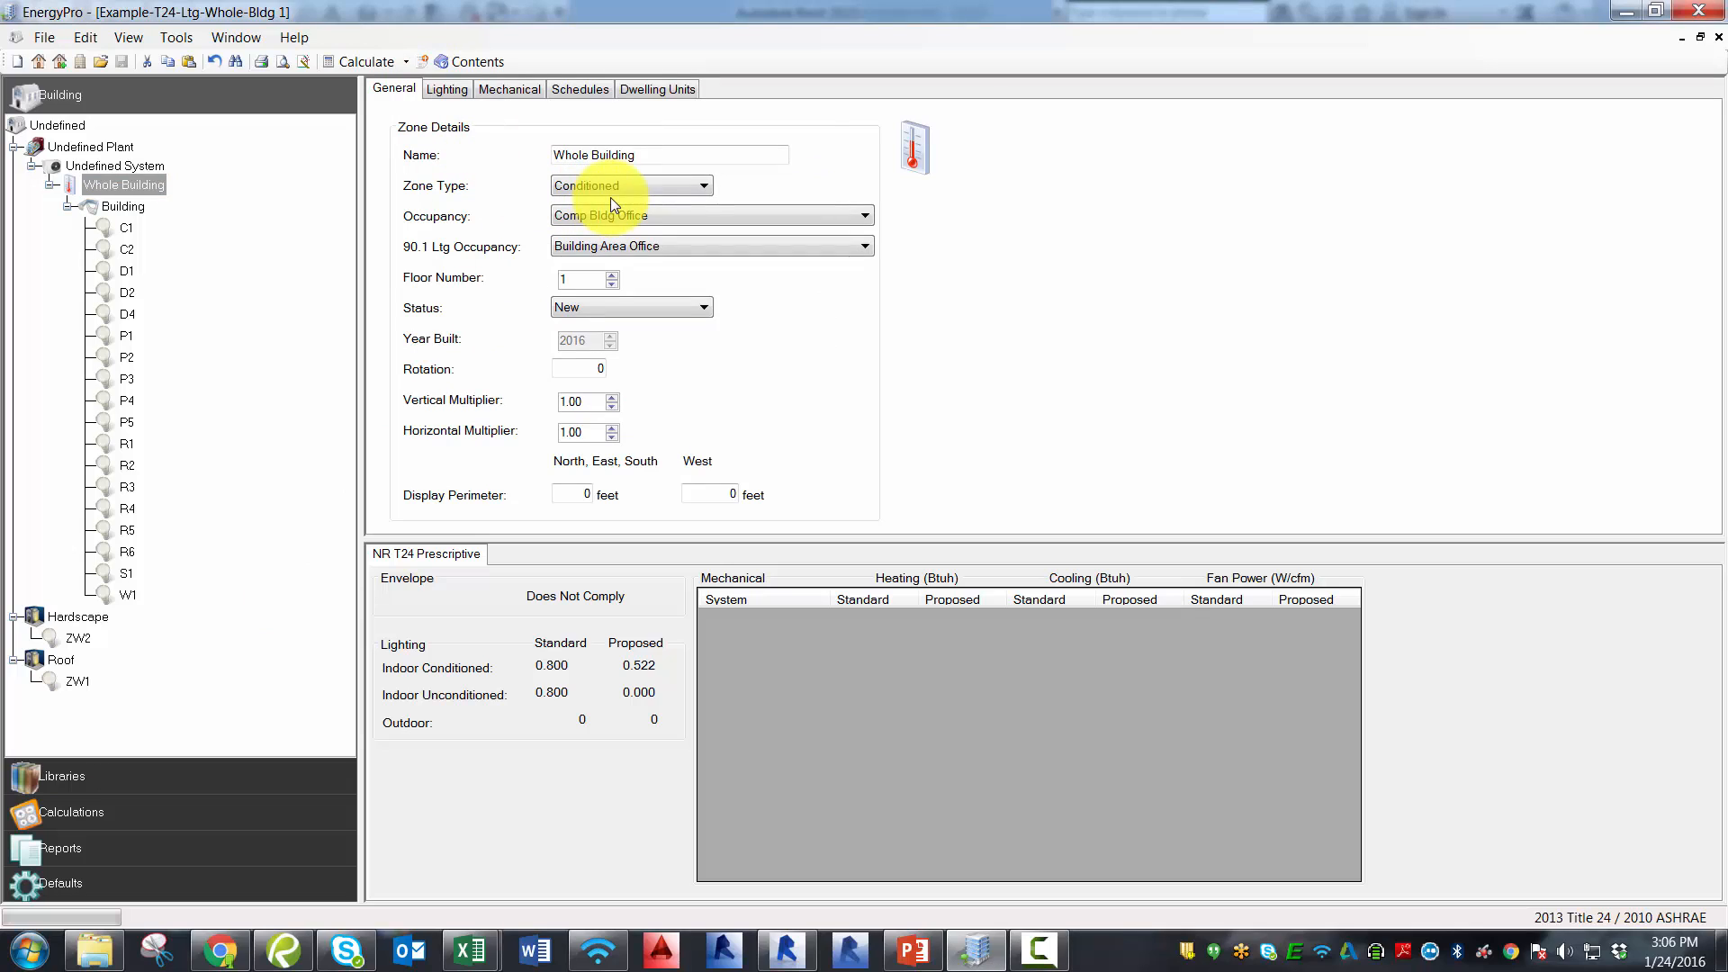
{"action": "left_click_drag", "start_coordinate": [645, 150], "coordinate": [553, 151]}
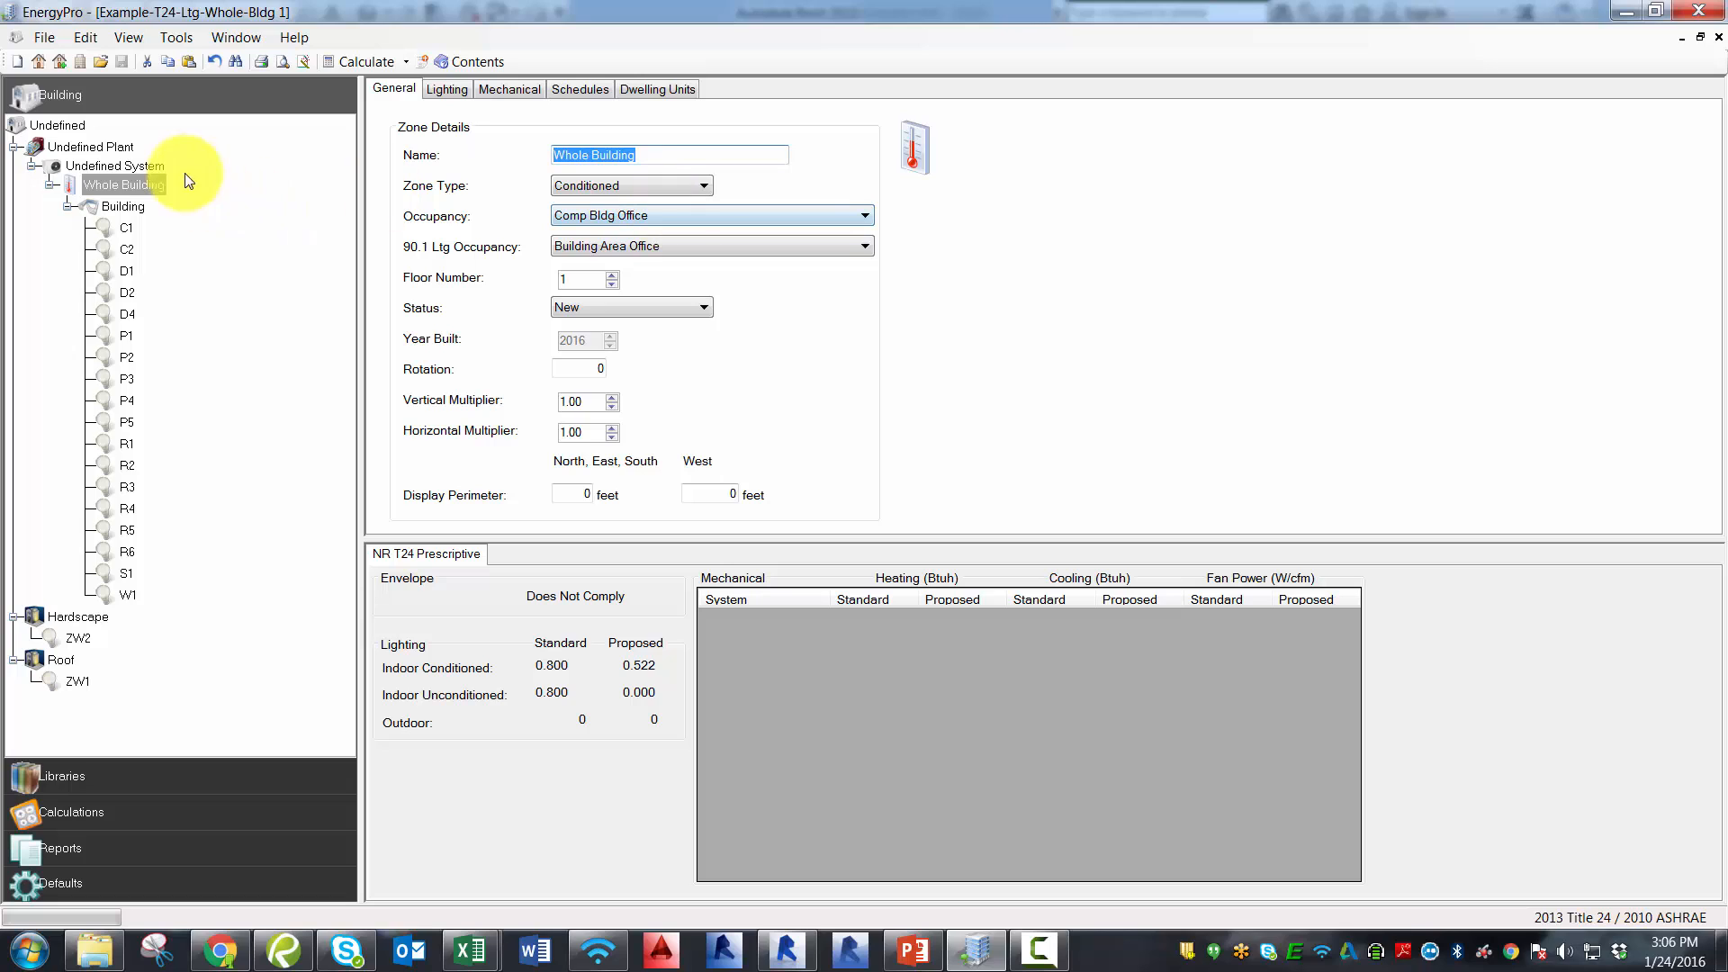
{"action": "mouse_move", "coordinate": [70, 185]}
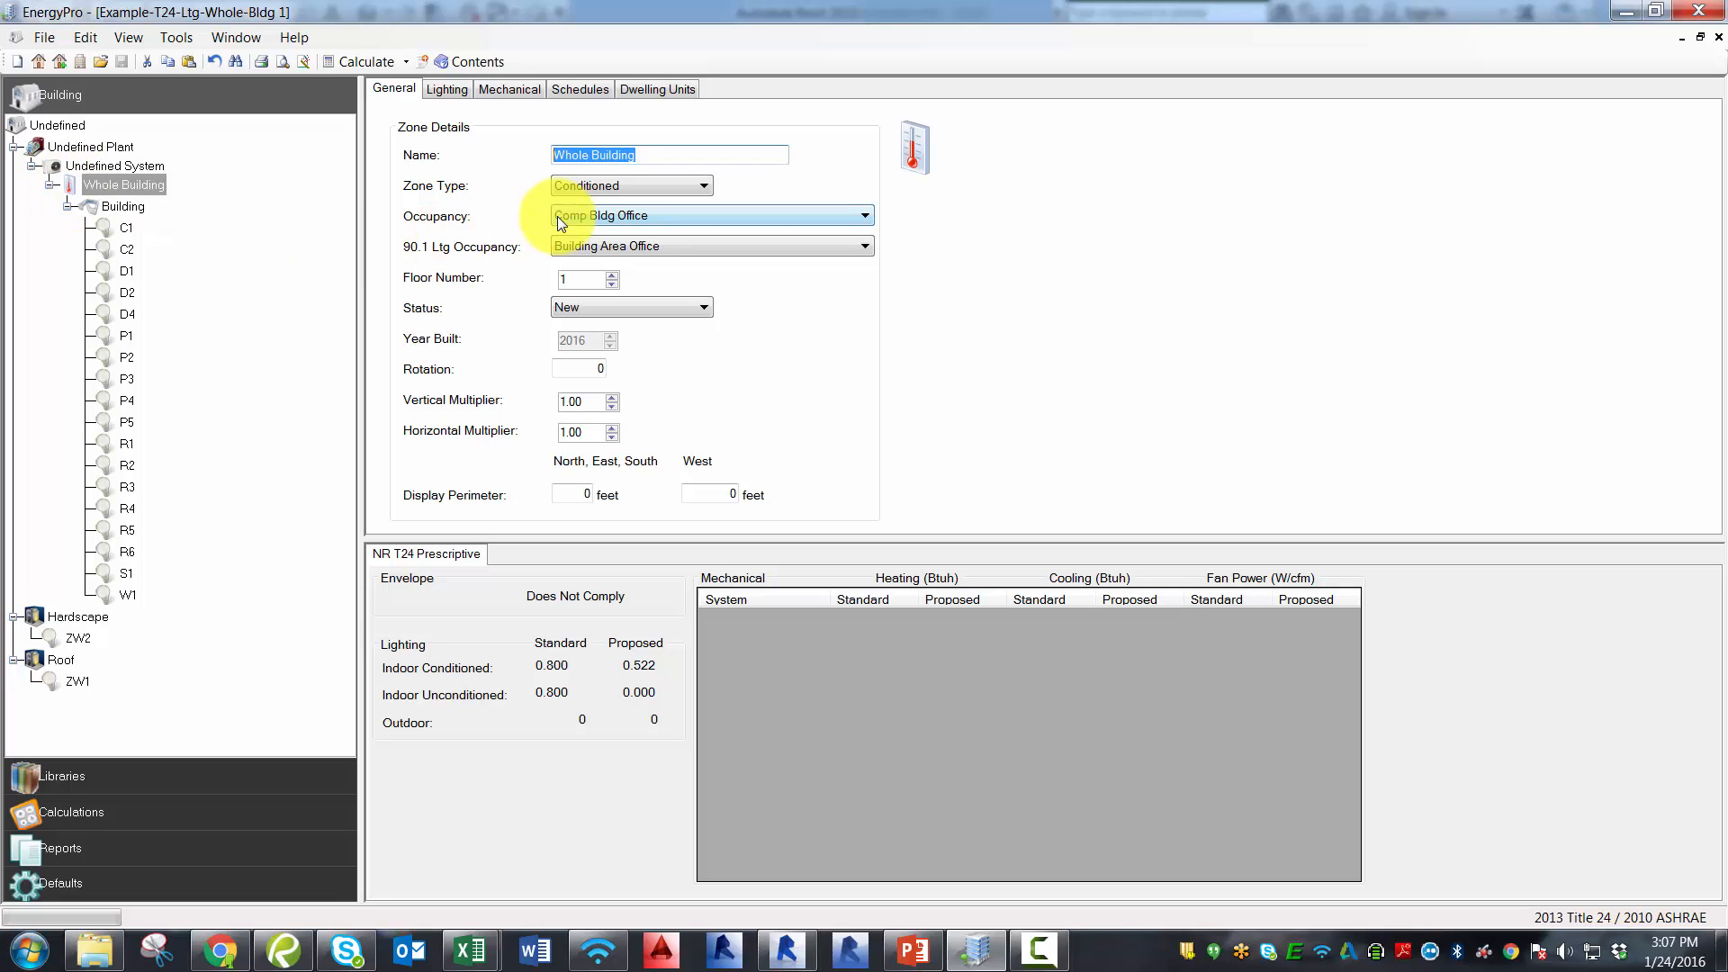
Examine the available choices for the zone's occupancy and 90.1 lighting occupancy, leaving both selections as they are.
{"action": "left_click", "coordinate": [699, 219]}
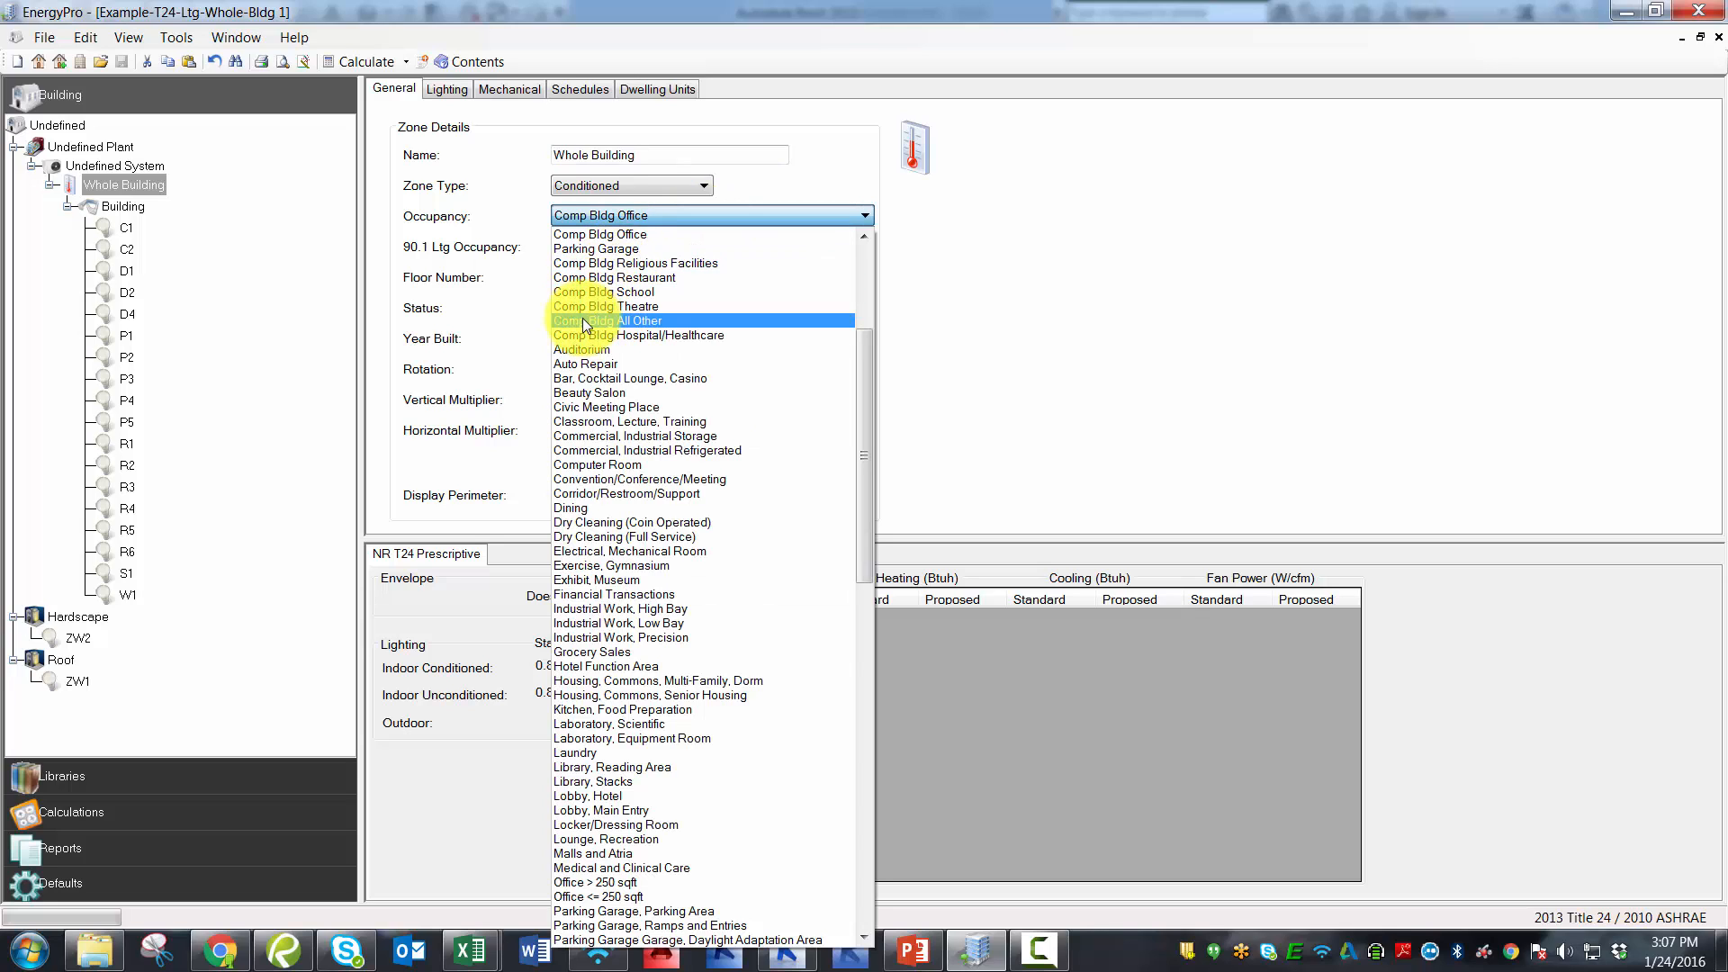
{"action": "left_click", "coordinate": [1201, 263]}
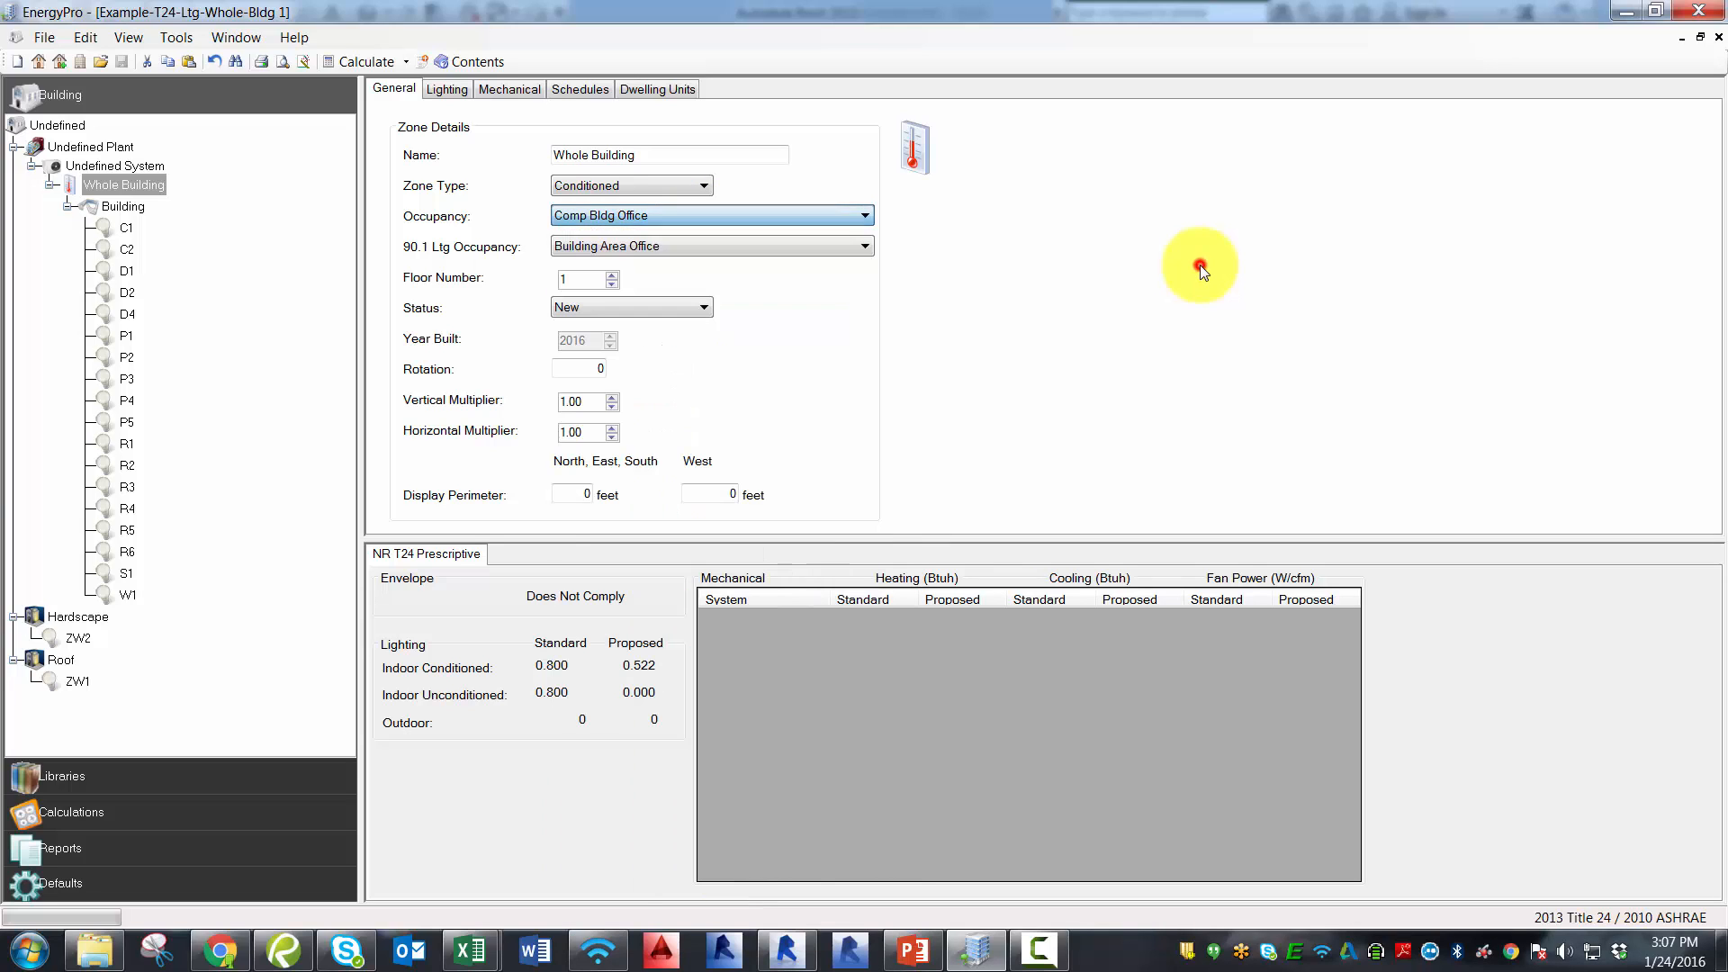
{"action": "left_click", "coordinate": [826, 246]}
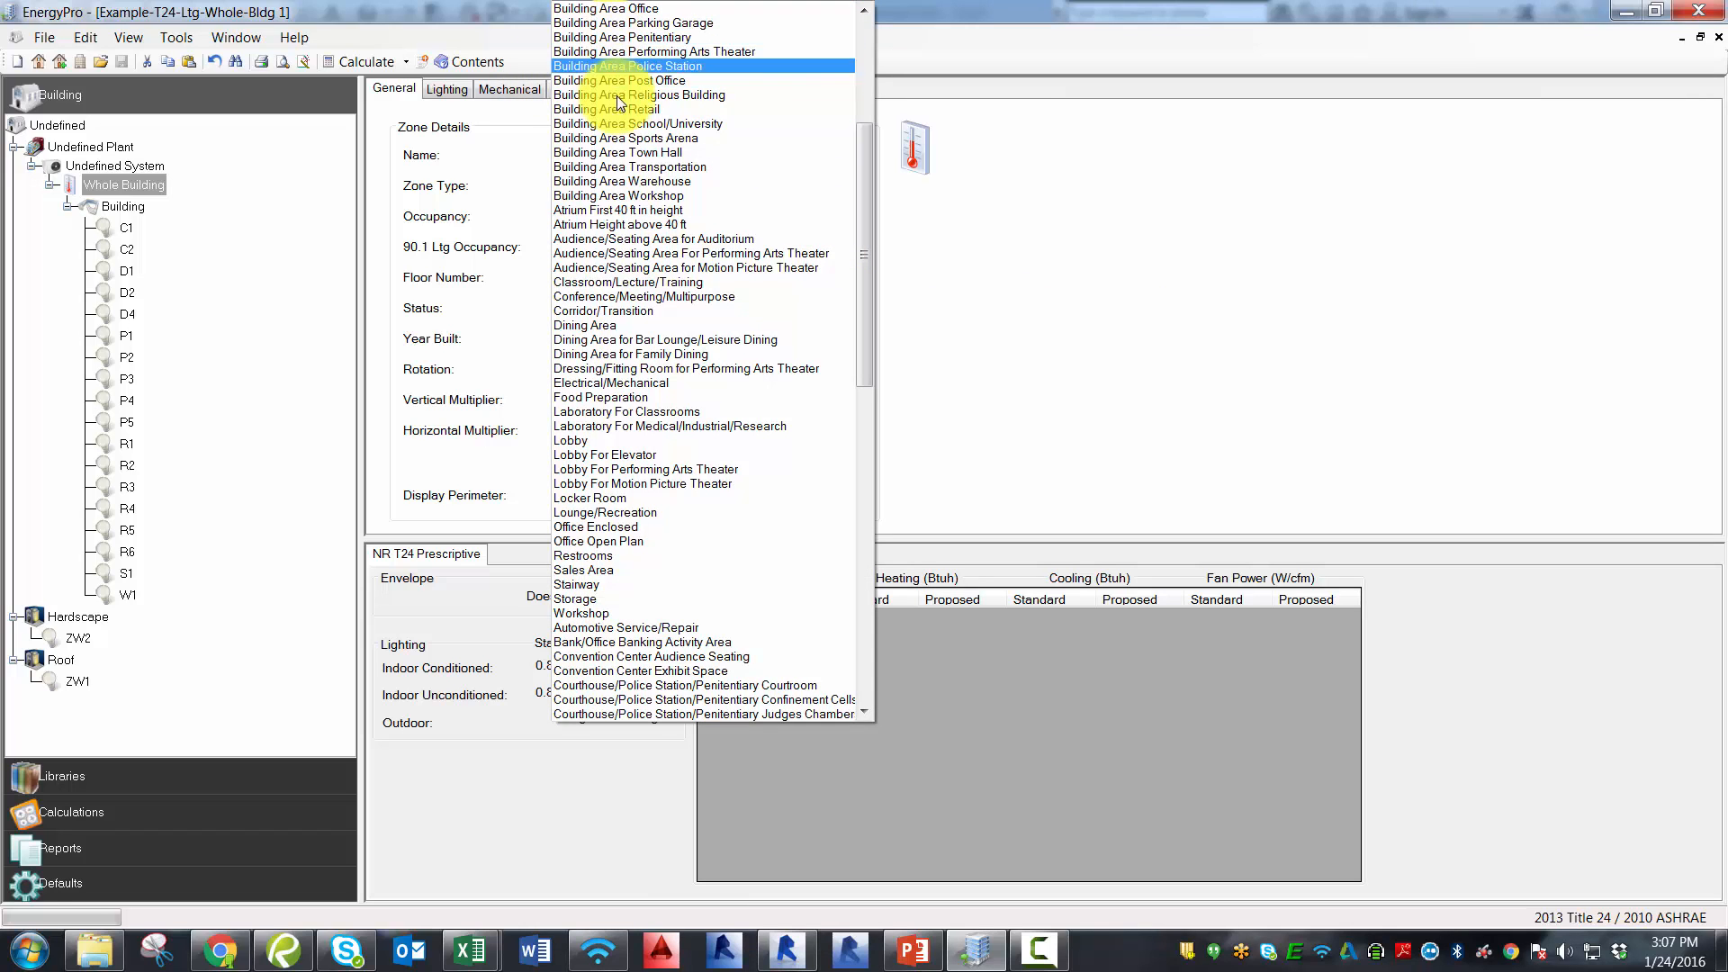
{"action": "left_click", "coordinate": [1274, 300]}
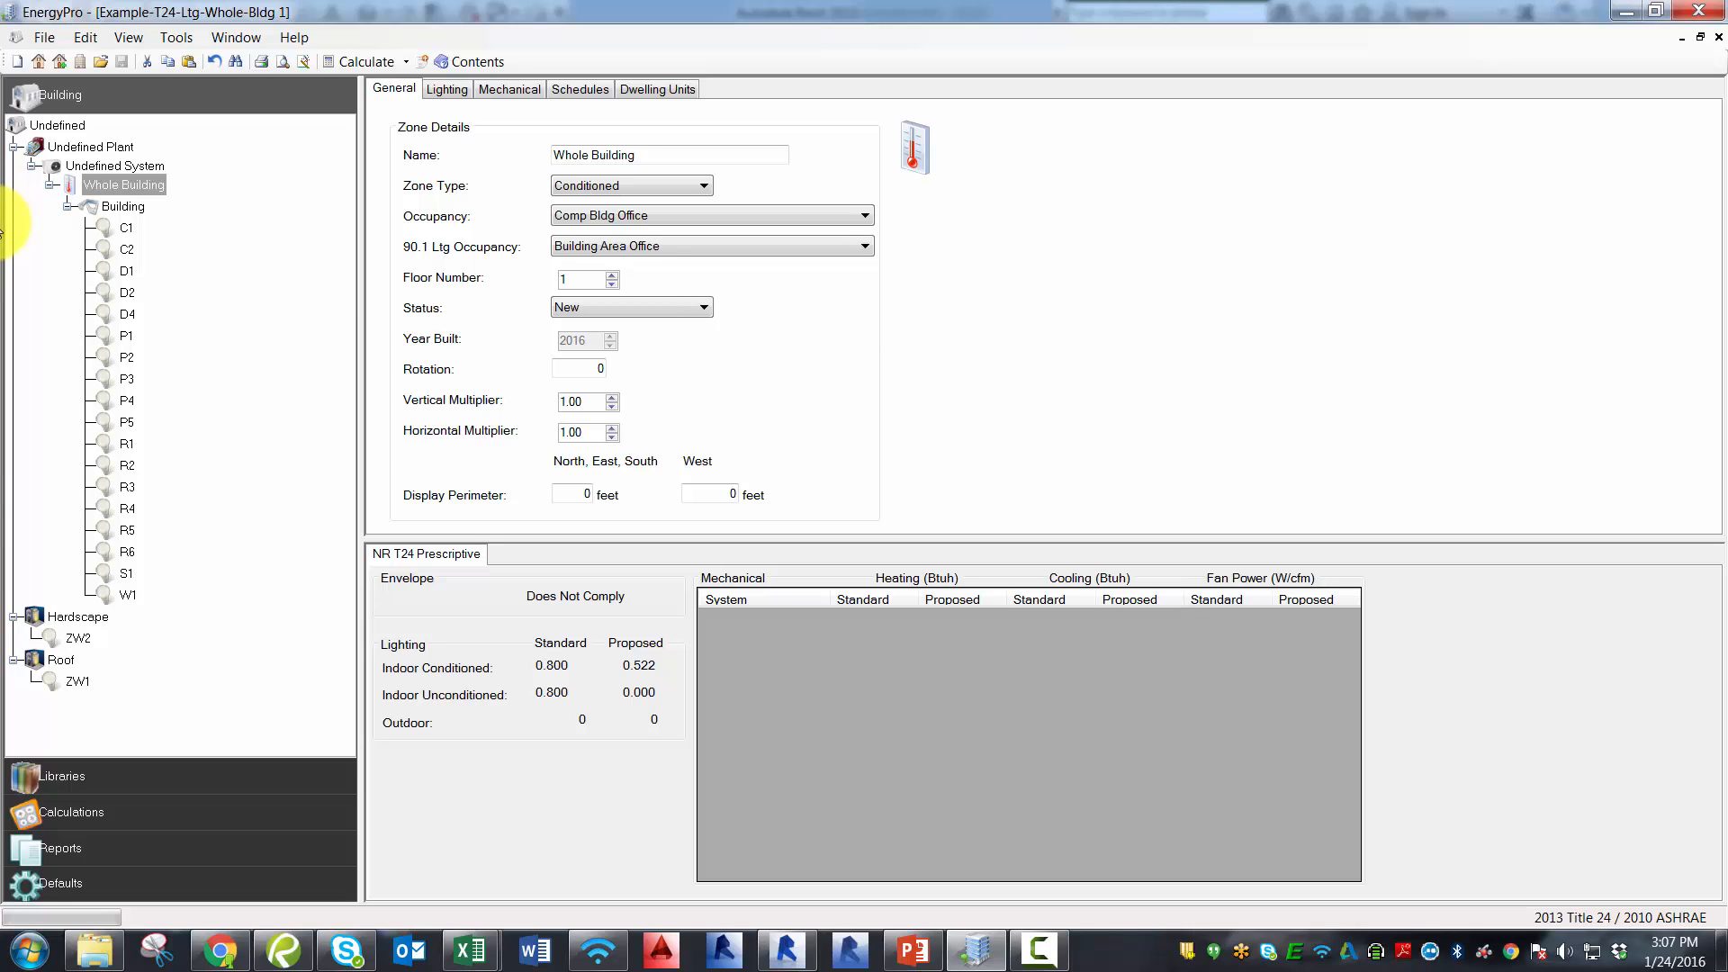
View the building's project design data and the selectable locations, and close the location list without choosing another city.
{"action": "left_click", "coordinate": [54, 125]}
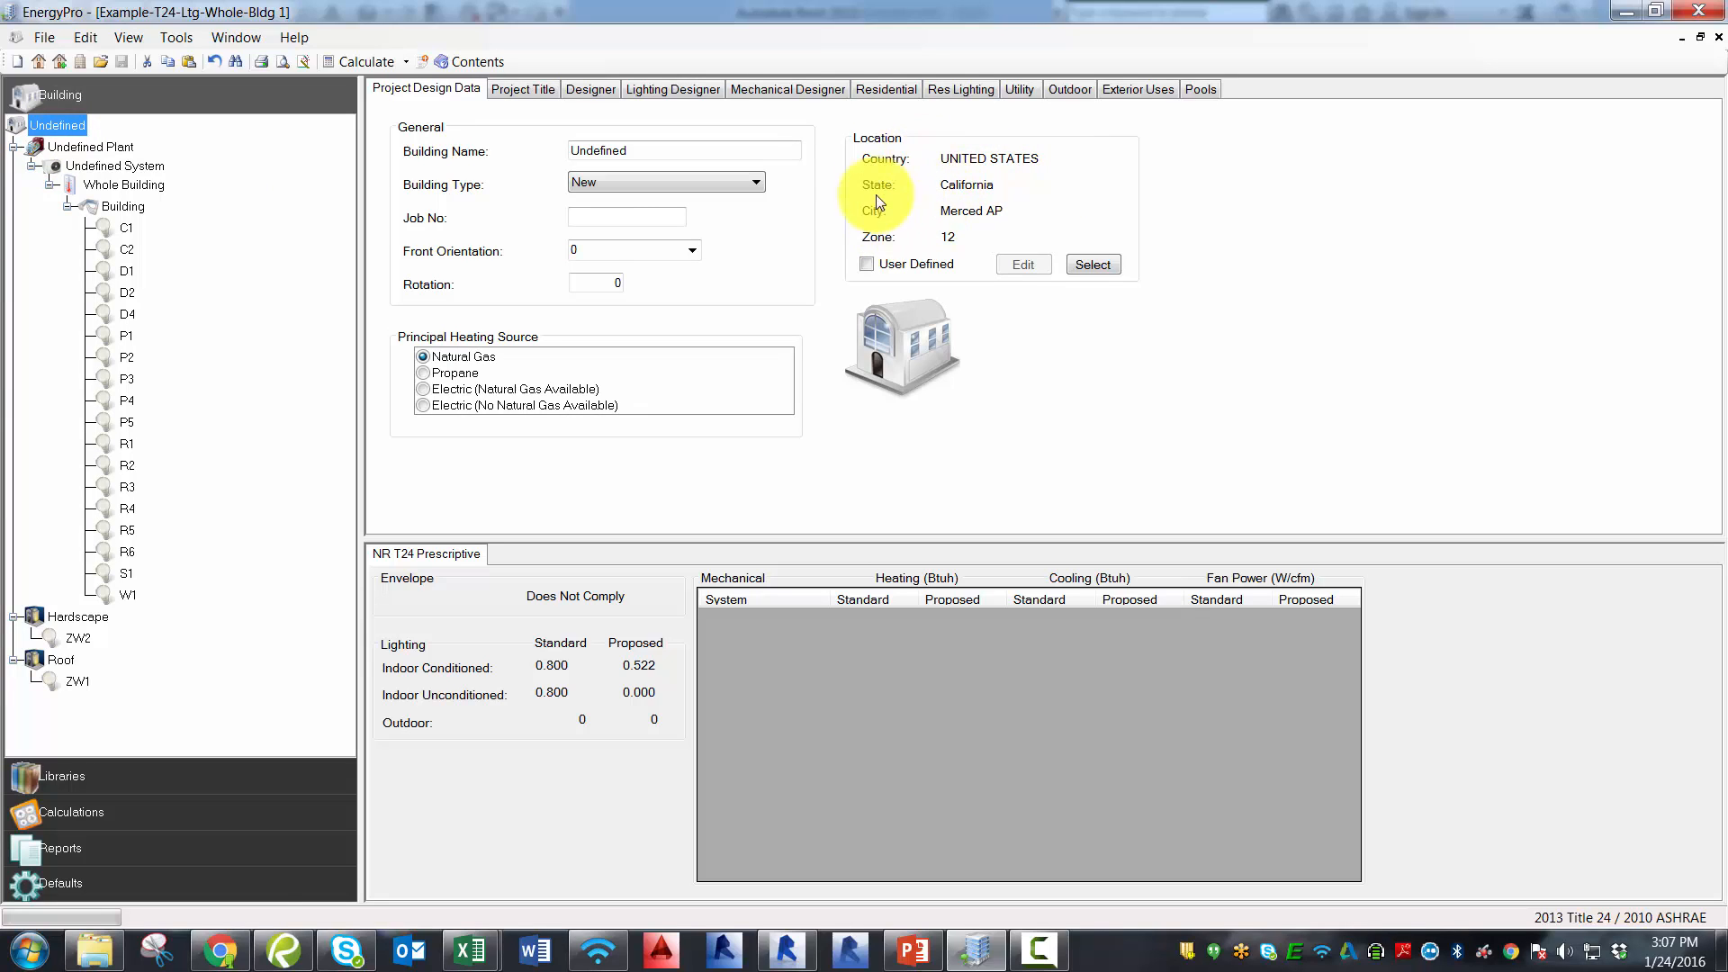
{"action": "left_click", "coordinate": [1093, 265]}
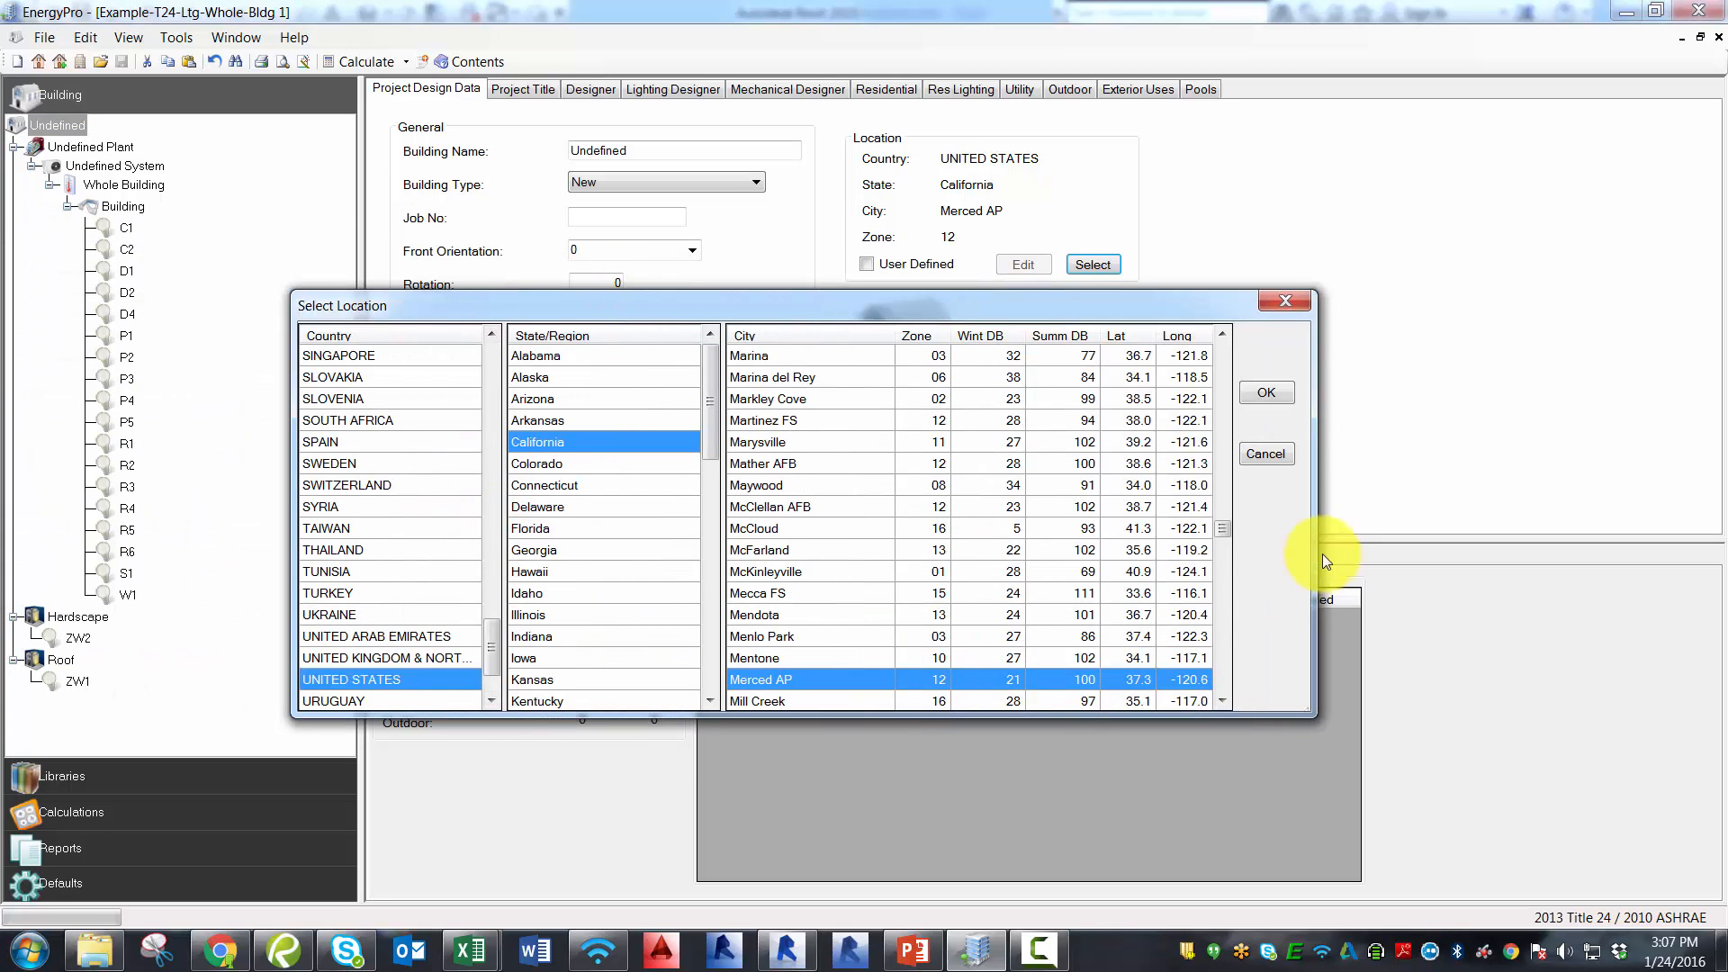
{"action": "left_click", "coordinate": [1266, 453]}
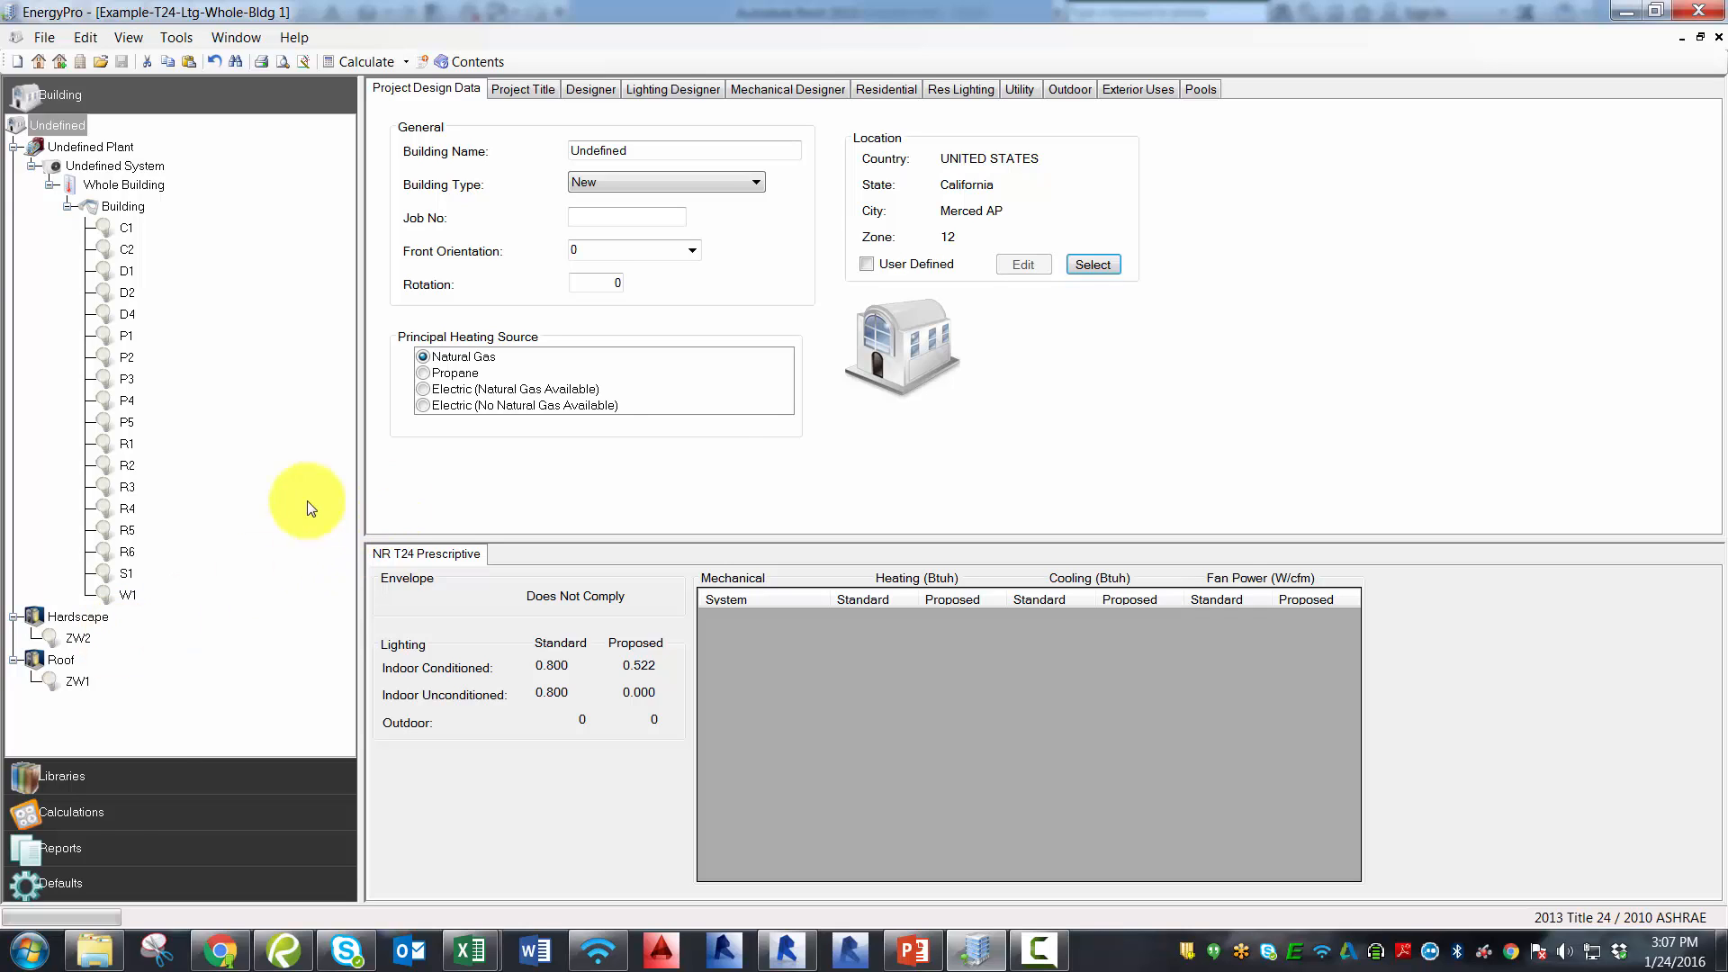
Review the forms selected in the Nonresidential Title 24 Prescriptive reports and switch to the T24 Lighting small forms example in Revu.
{"action": "left_click", "coordinate": [75, 846]}
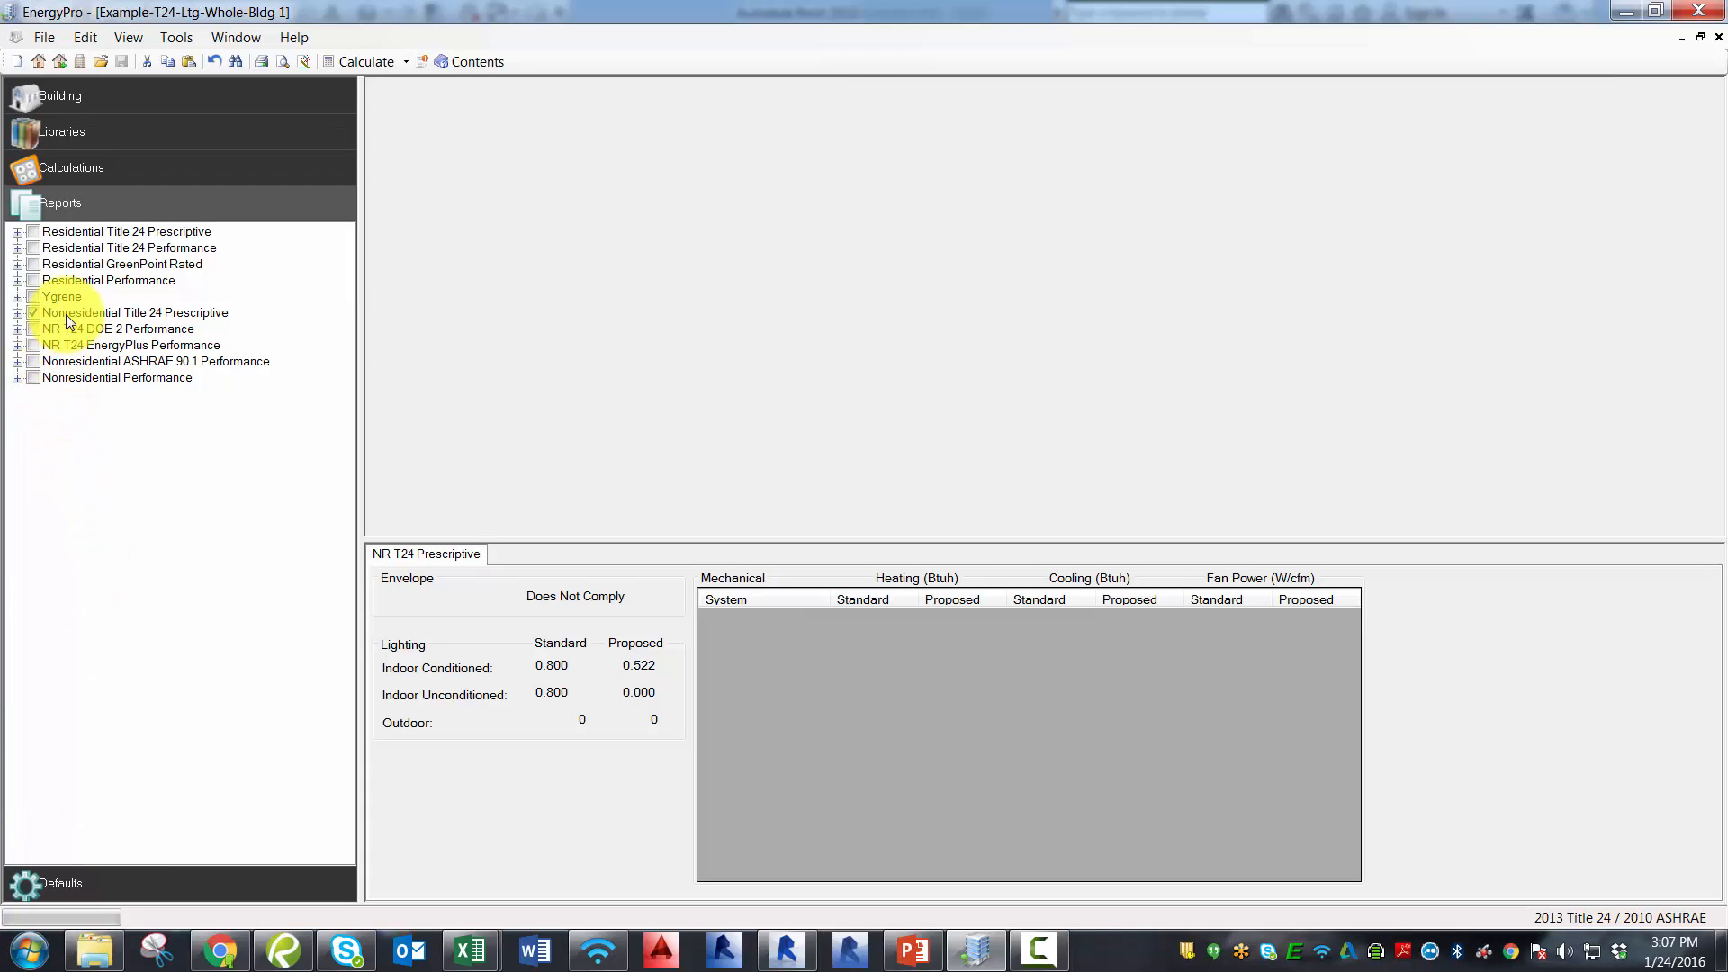
{"action": "left_click", "coordinate": [17, 314]}
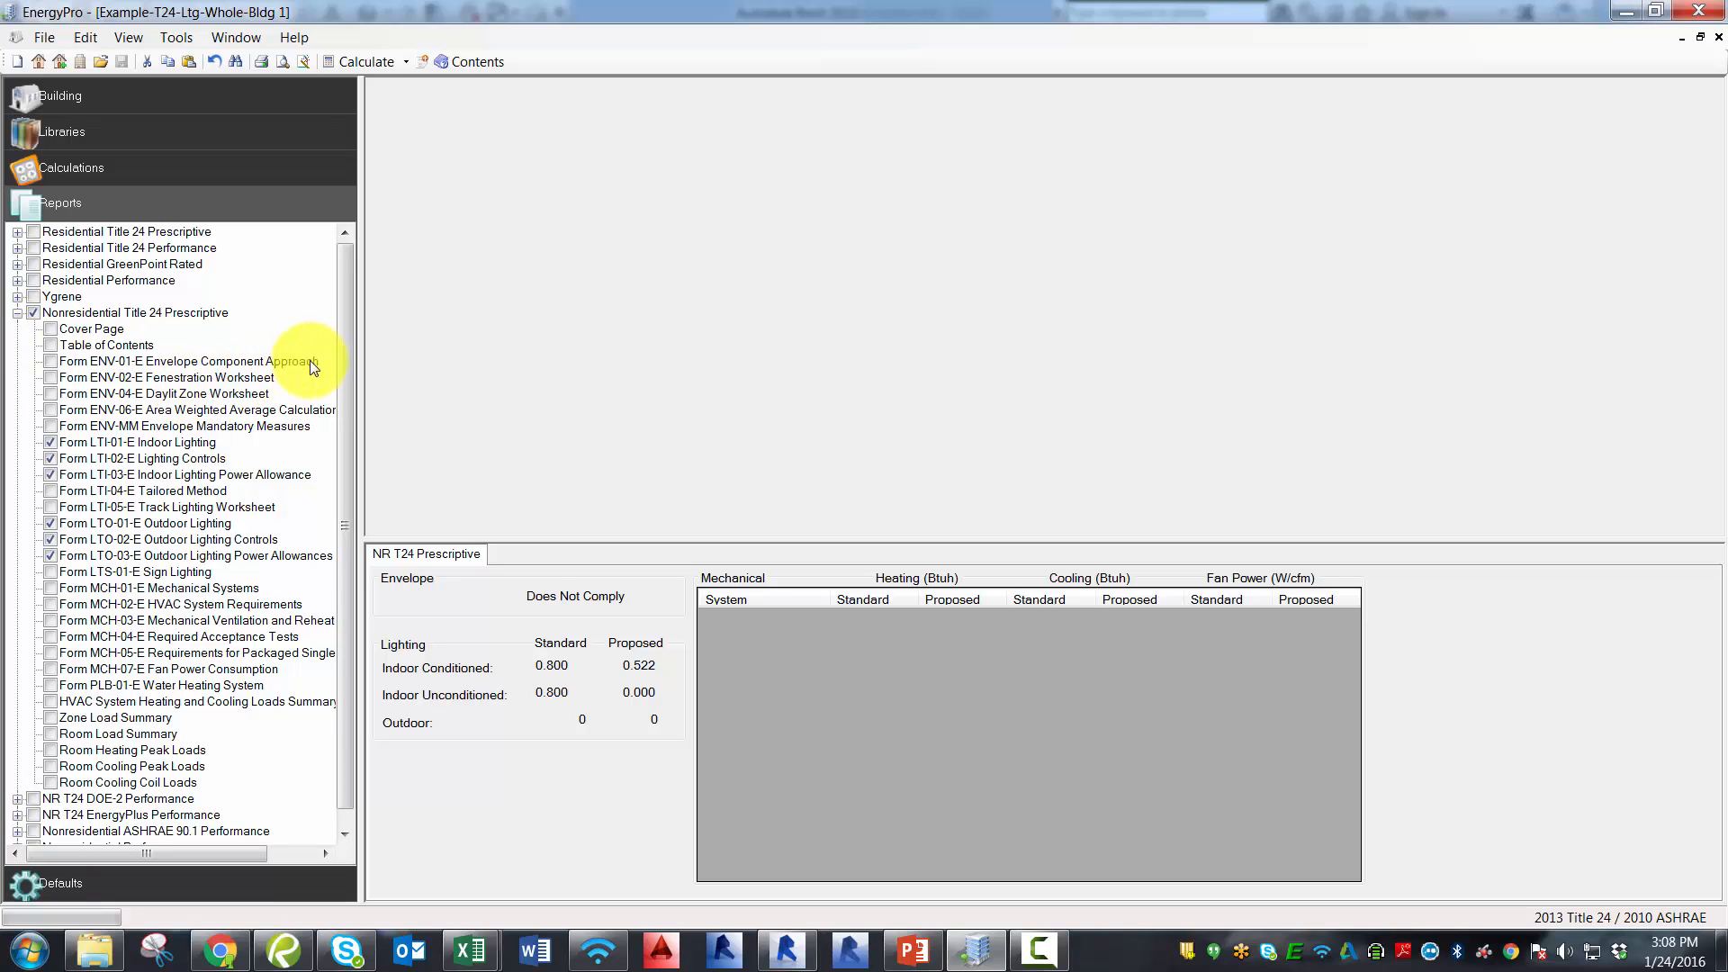
{"action": "left_click", "coordinate": [195, 444]}
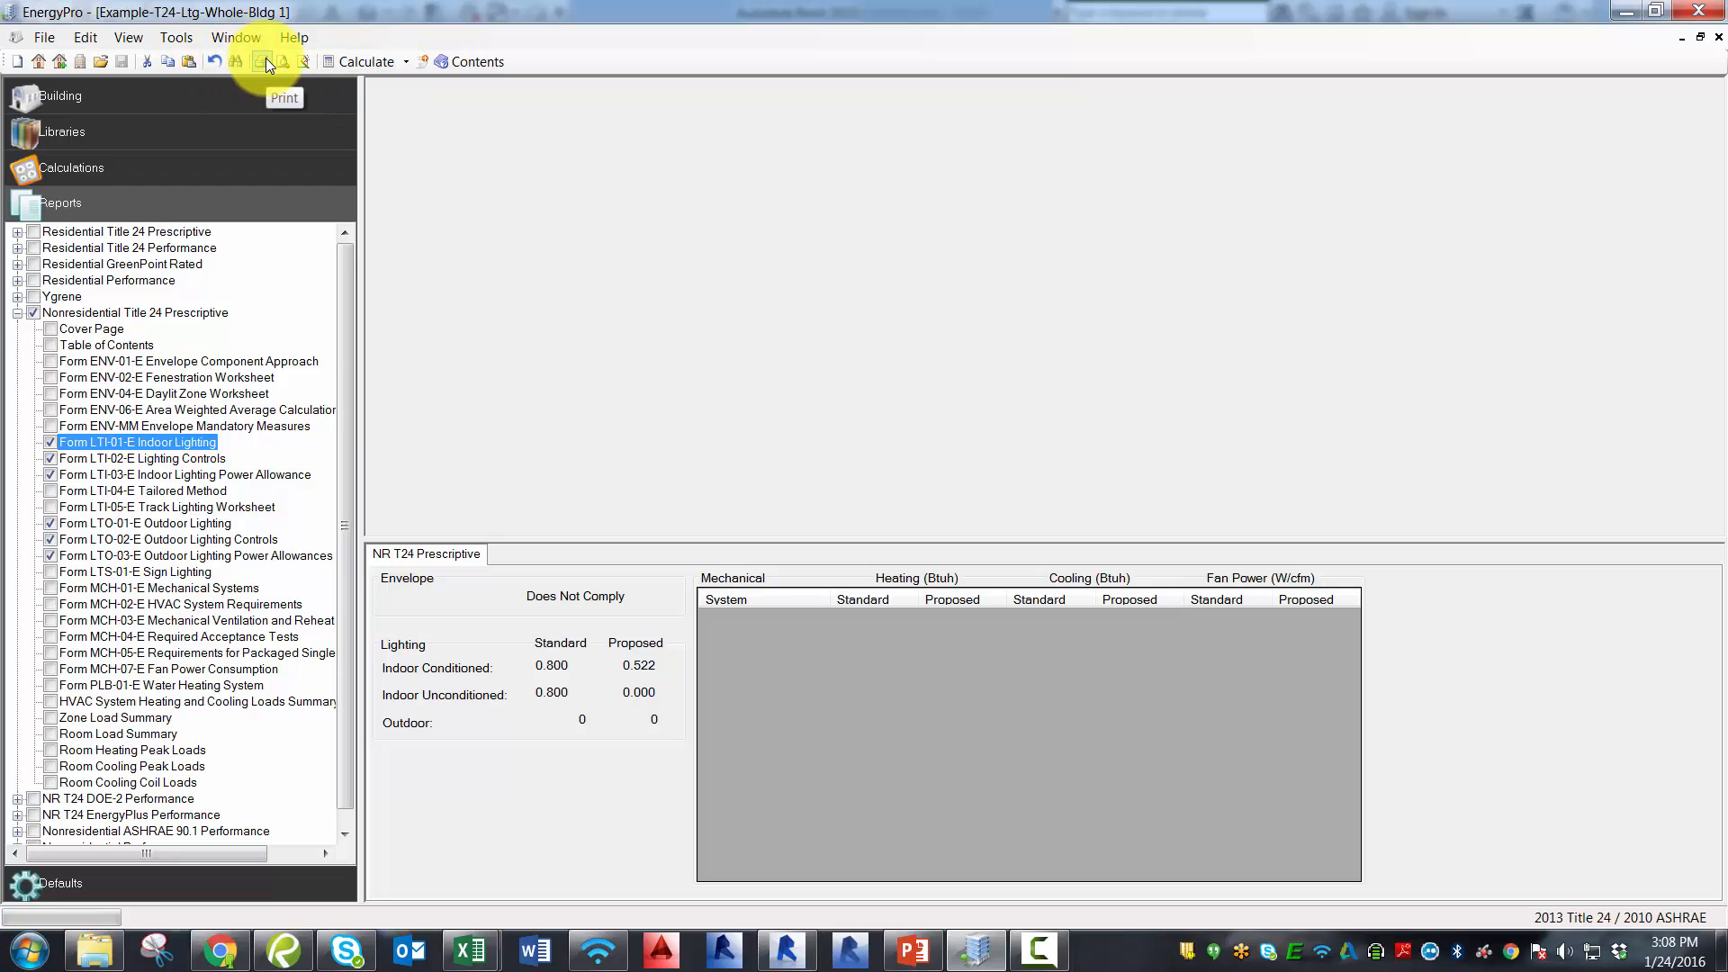
{"action": "left_click", "coordinate": [280, 952]}
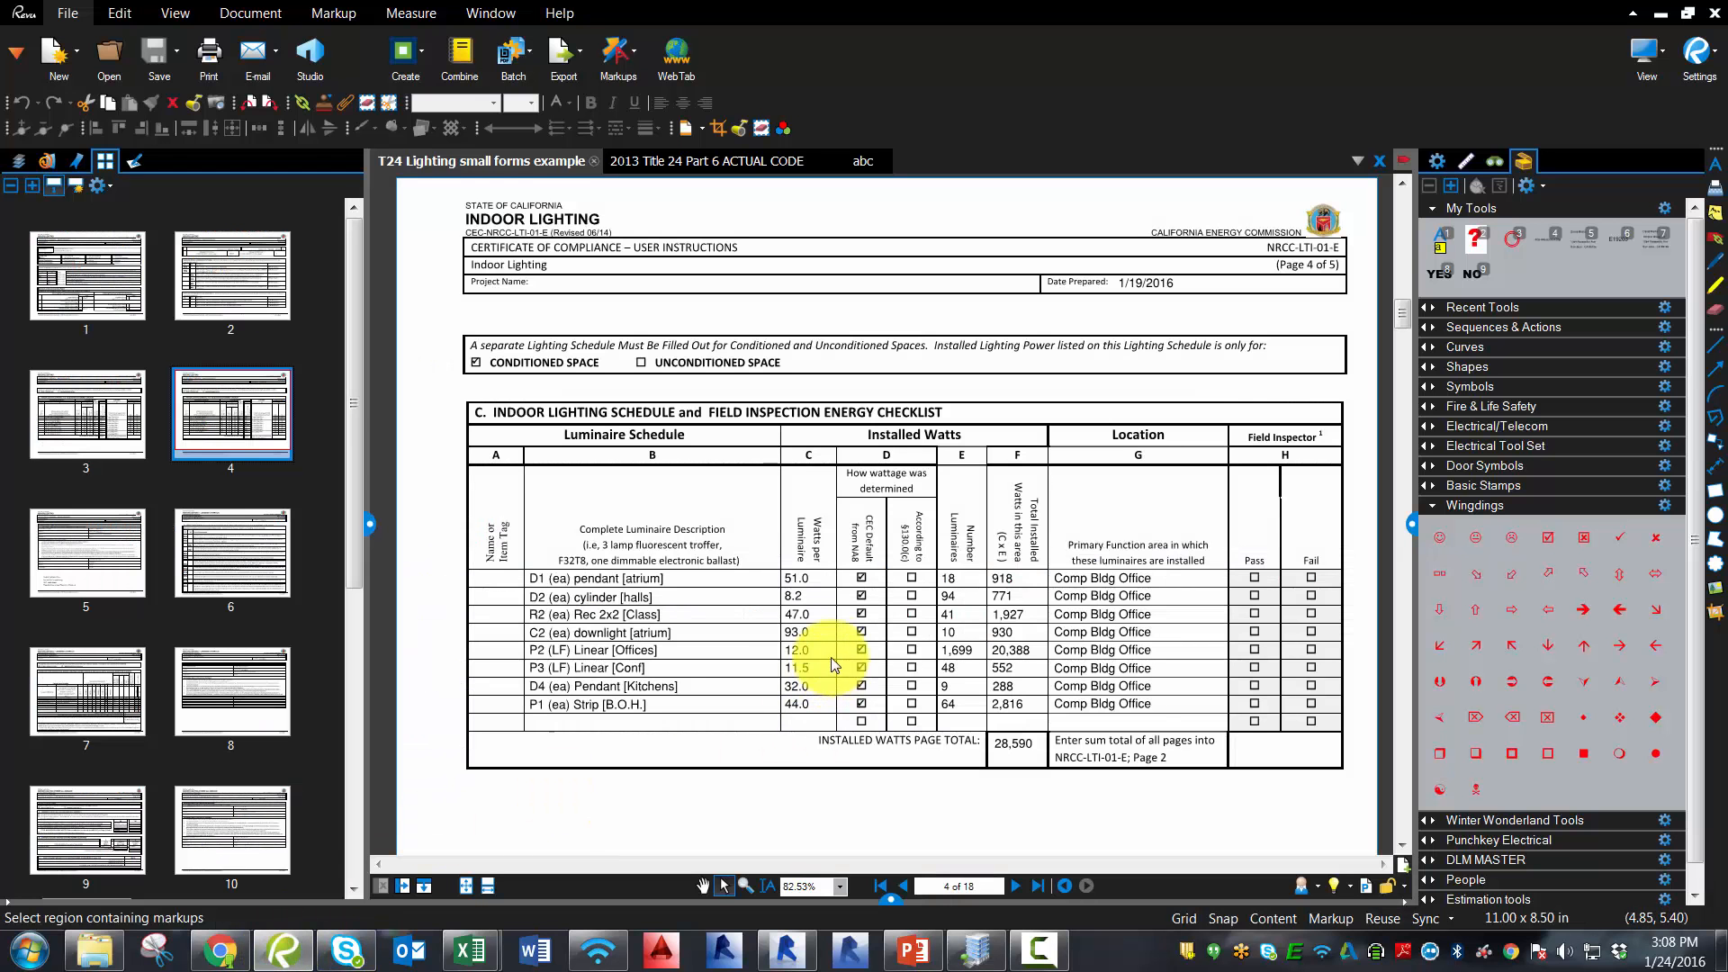